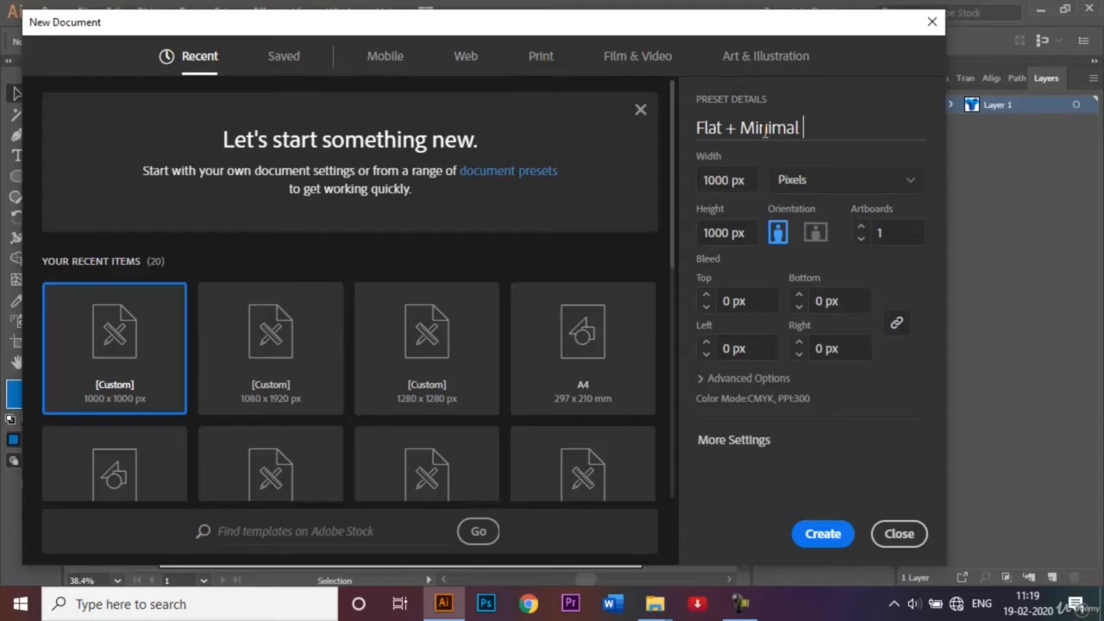
Create a new 1000 x 1000 px document named "Flat + Minimal Logo".
{"action": "type", "text": "Logo"}
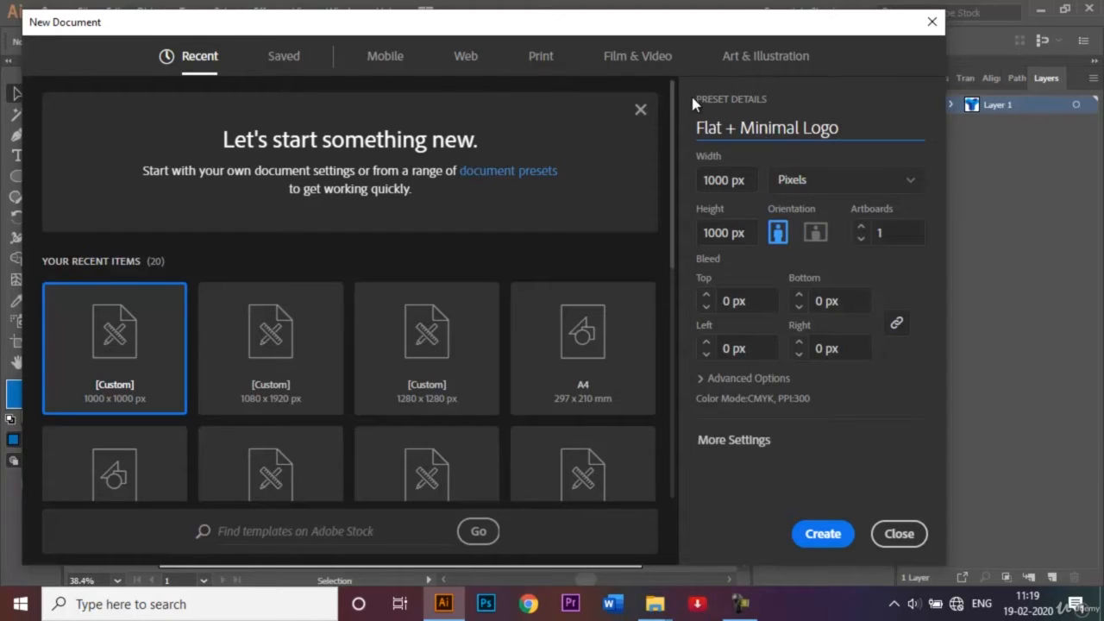
{"action": "left_click_drag", "start_coordinate": [671, 107], "coordinate": [673, 188]}
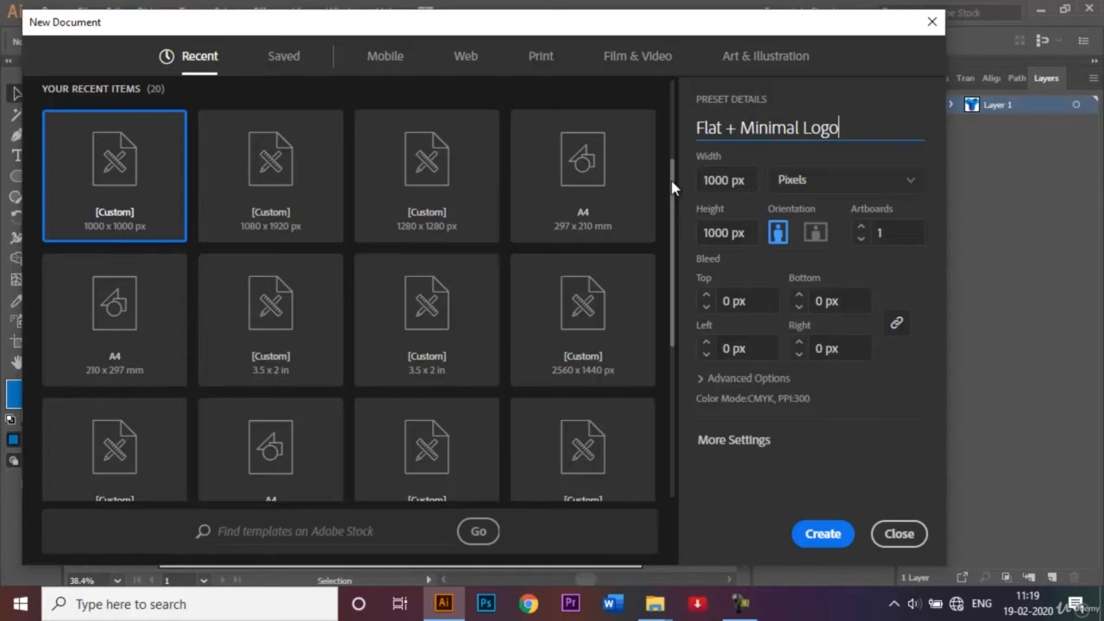
{"action": "left_click", "coordinate": [822, 534]}
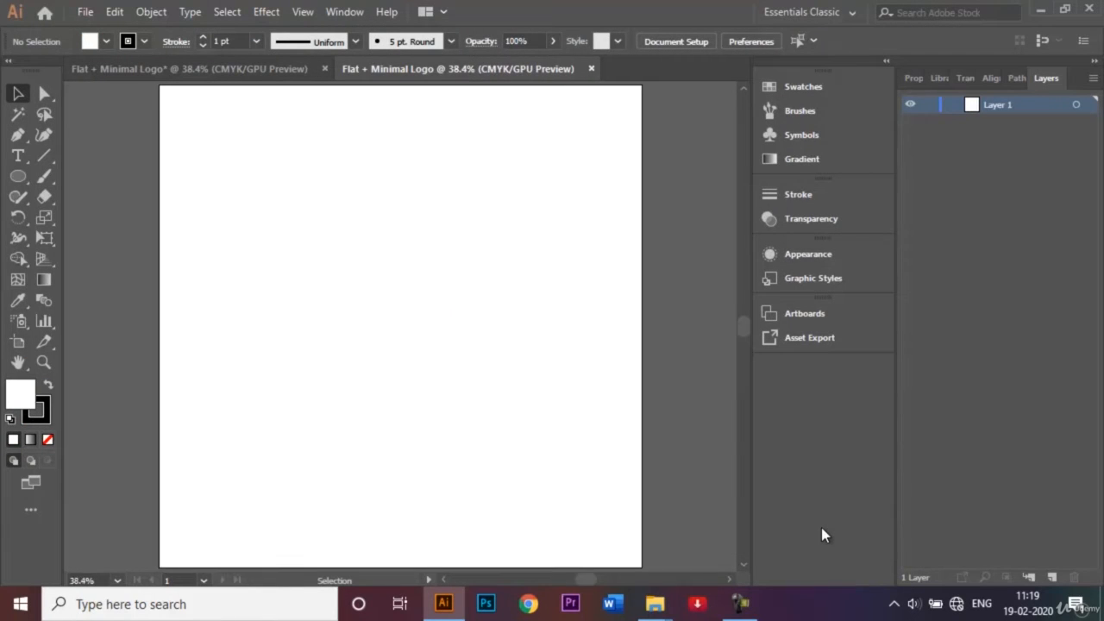
Draw a tall, narrow blue rectangle without a stroke, extending down and right from the artboard's center.
{"action": "left_click", "coordinate": [19, 176]}
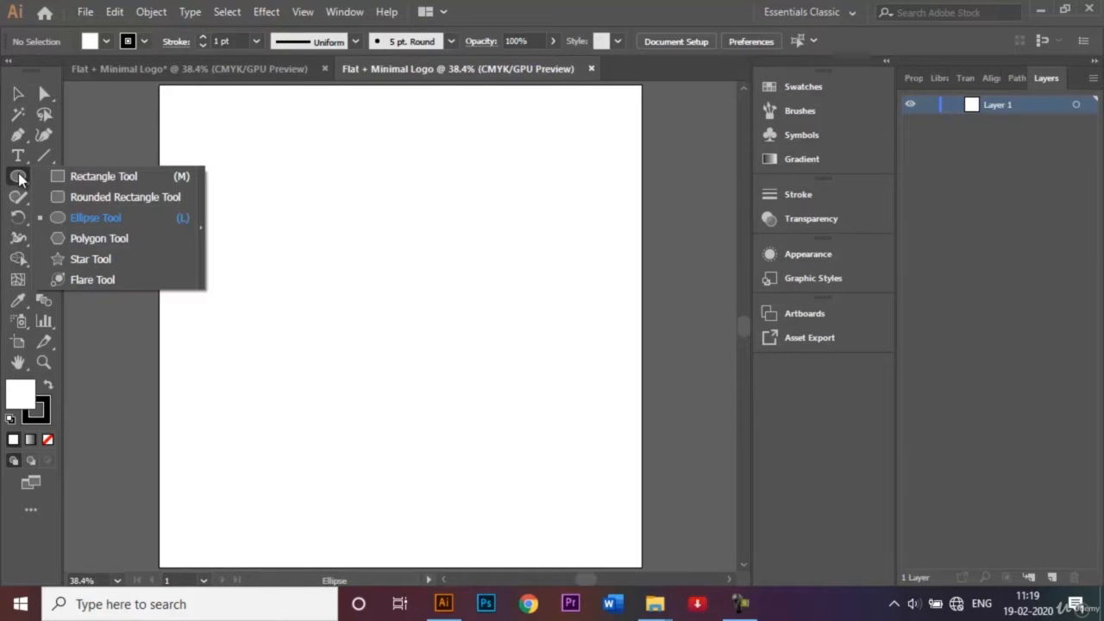
{"action": "left_click", "coordinate": [73, 176]}
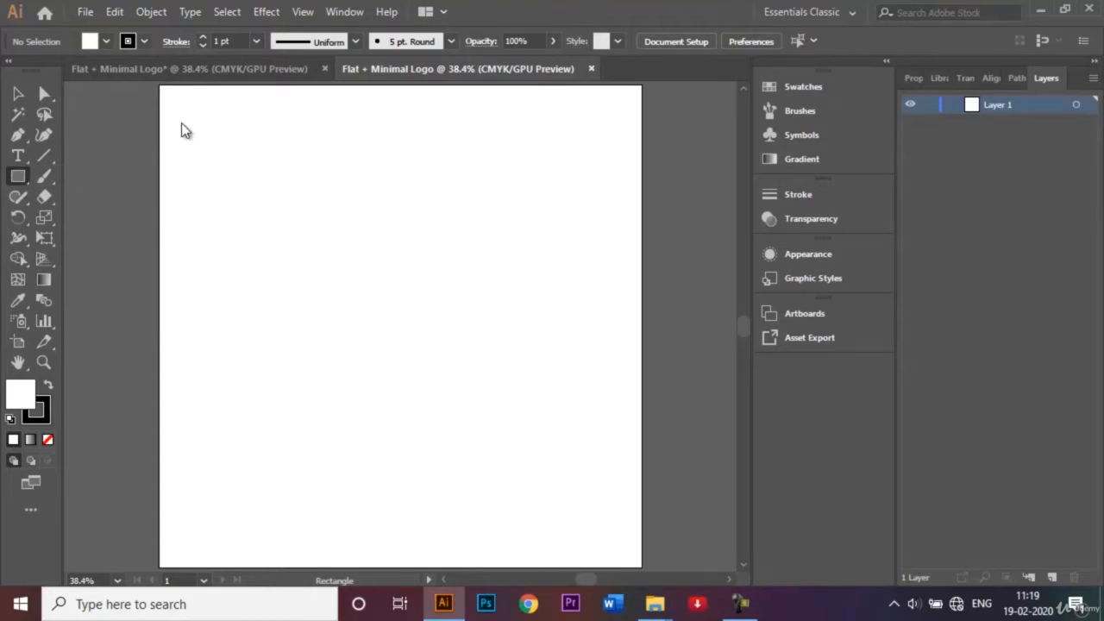
{"action": "left_click", "coordinate": [144, 41]}
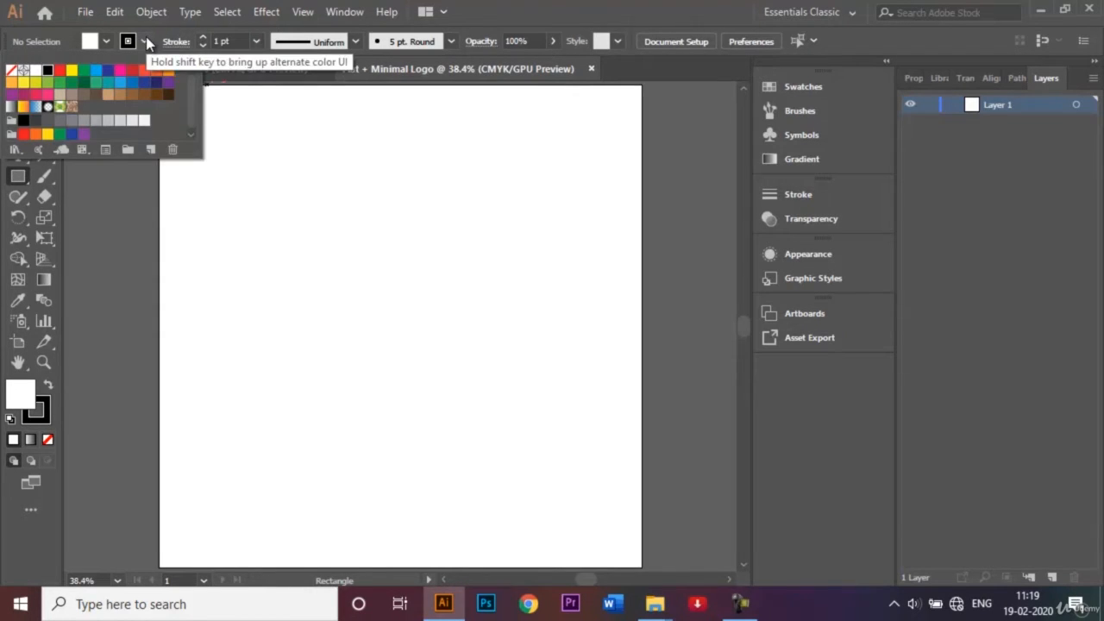
{"action": "left_click", "coordinate": [12, 74]}
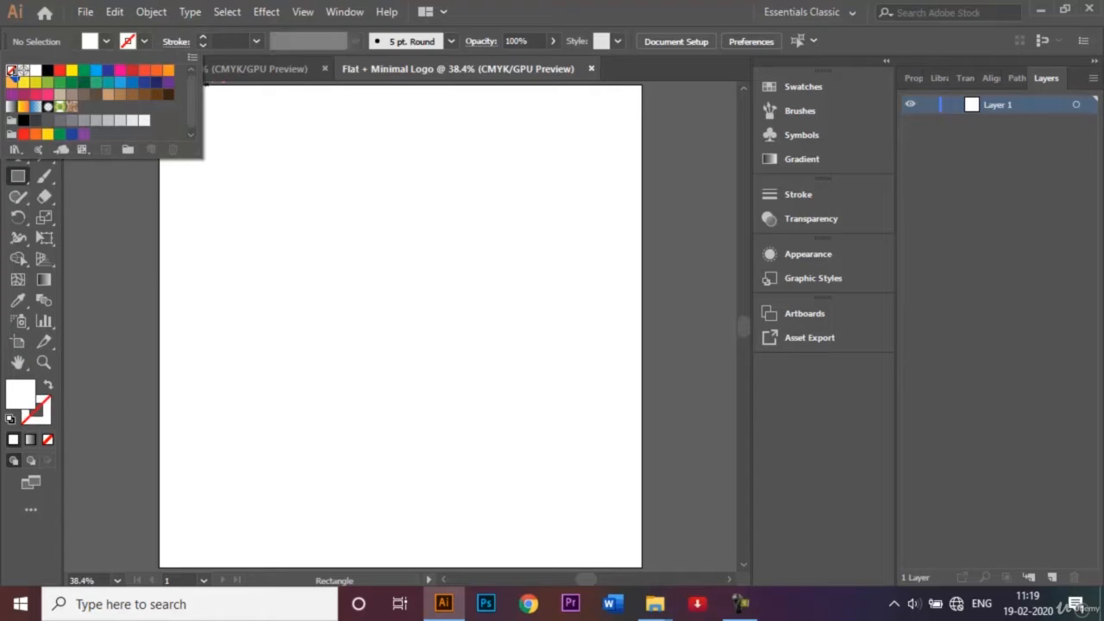
{"action": "left_click", "coordinate": [106, 42]}
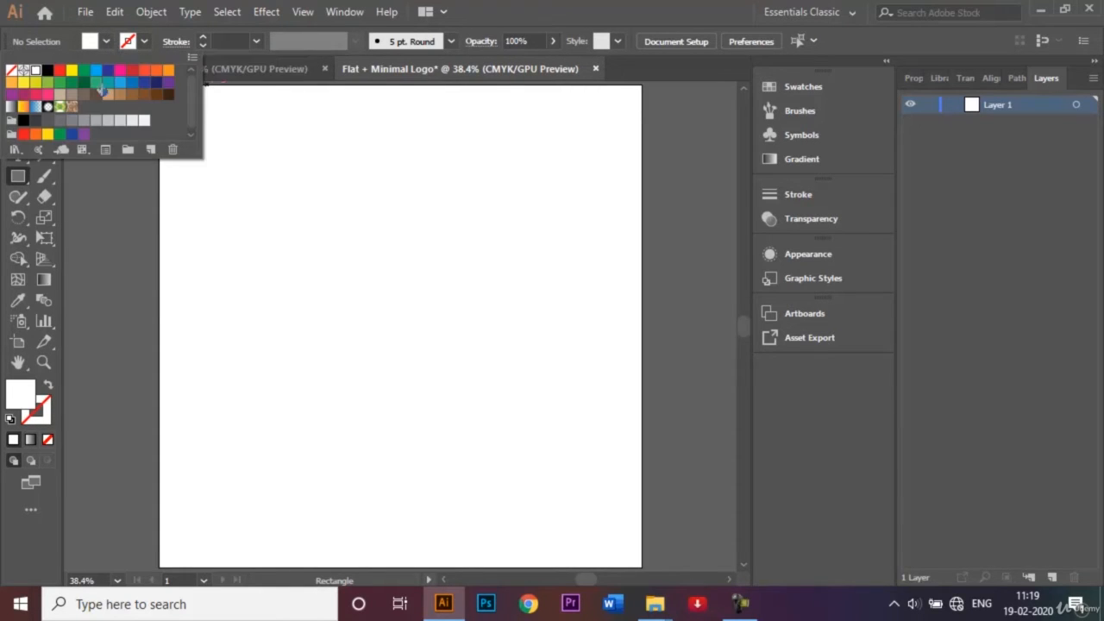
{"action": "left_click", "coordinate": [98, 81]}
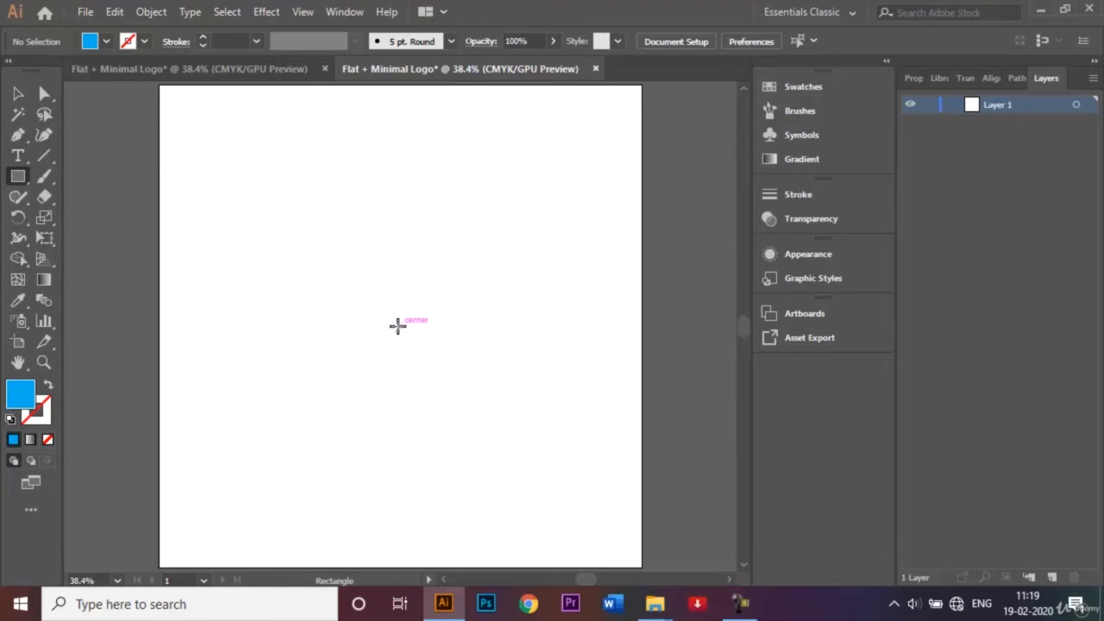
{"action": "left_click_drag", "start_coordinate": [399, 326], "coordinate": [455, 457]}
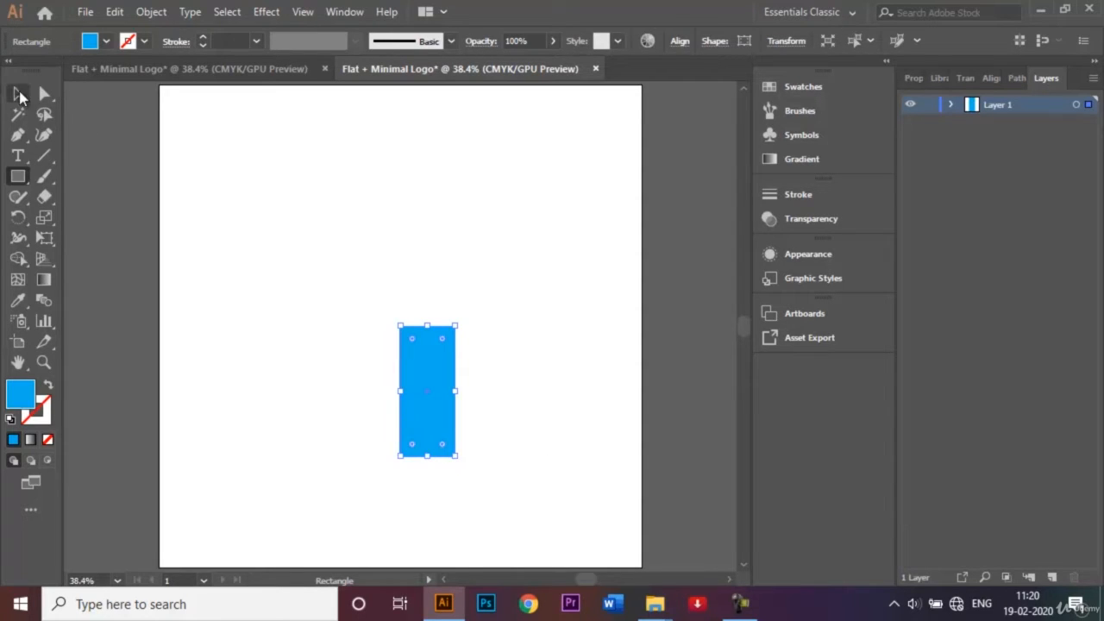
Duplicate the blue rectangle and place the copy beside it on the left, leaving a narrow gap.
{"action": "left_click", "coordinate": [20, 94]}
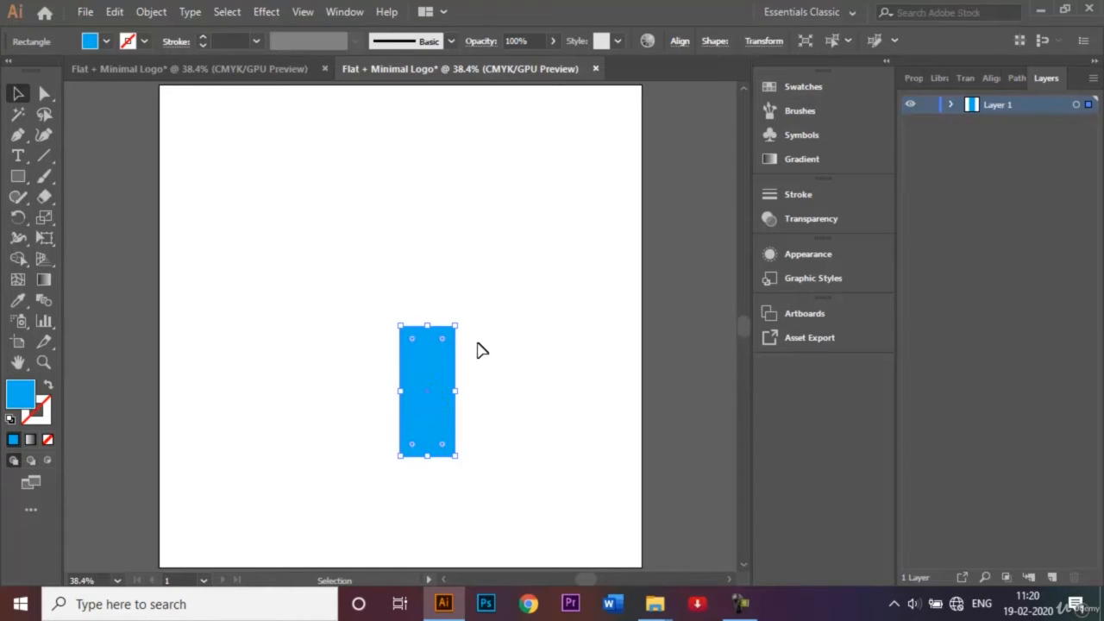
{"action": "left_click", "coordinate": [478, 350]}
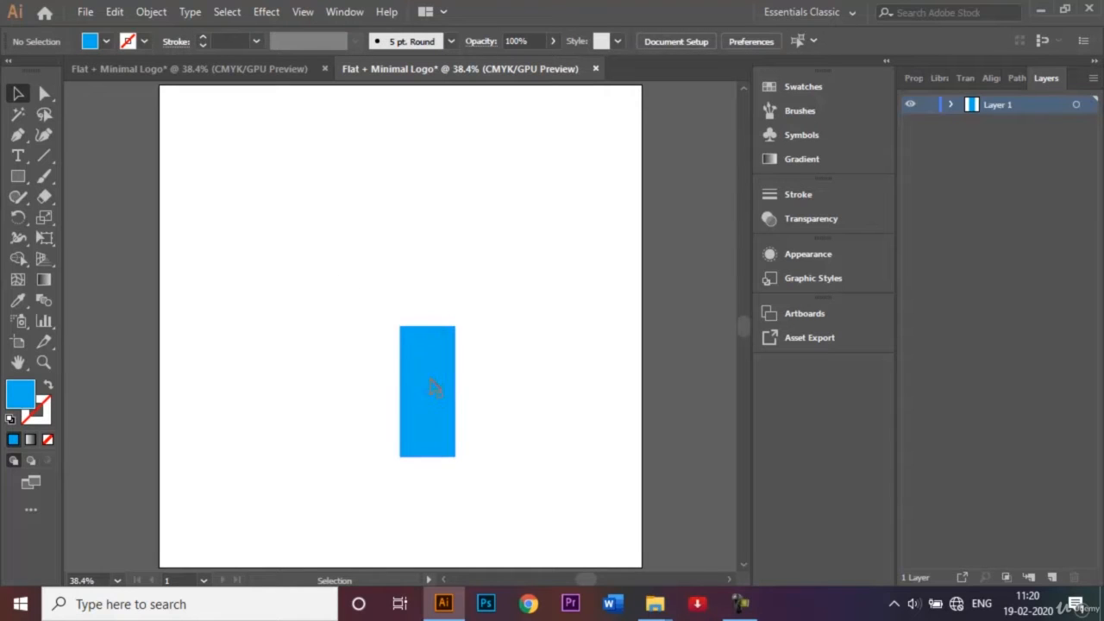
{"action": "left_click", "coordinate": [432, 398]}
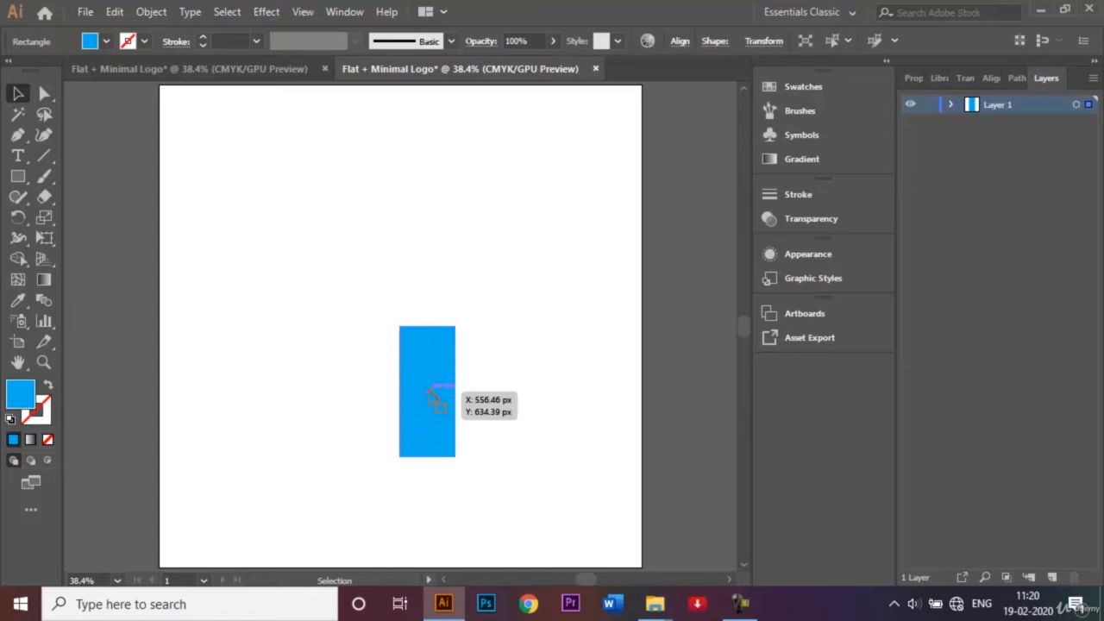
{"action": "left_click_drag", "start_coordinate": [432, 398], "coordinate": [361, 397]}
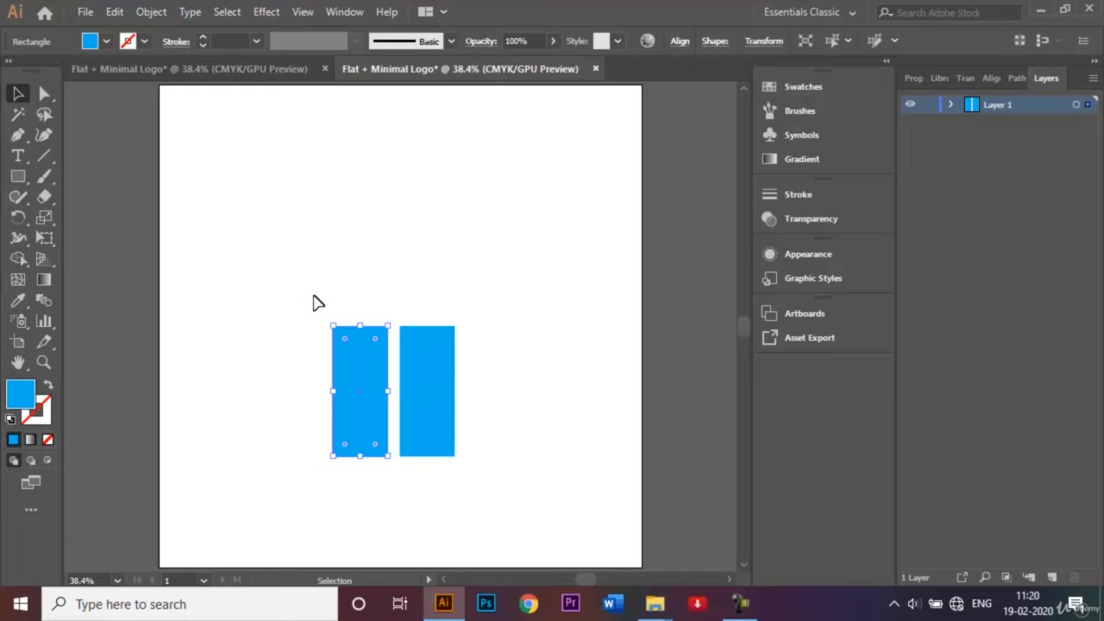
Rotate the left rectangle copy by 60°.
{"action": "left_click", "coordinate": [19, 218]}
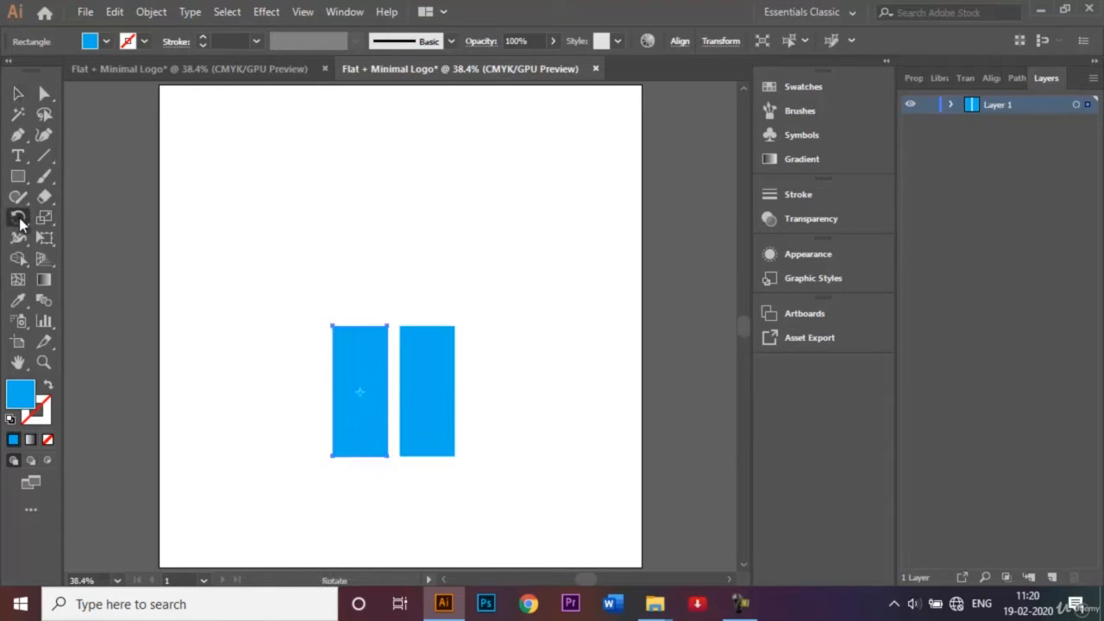
{"action": "double_click", "coordinate": [17, 218]}
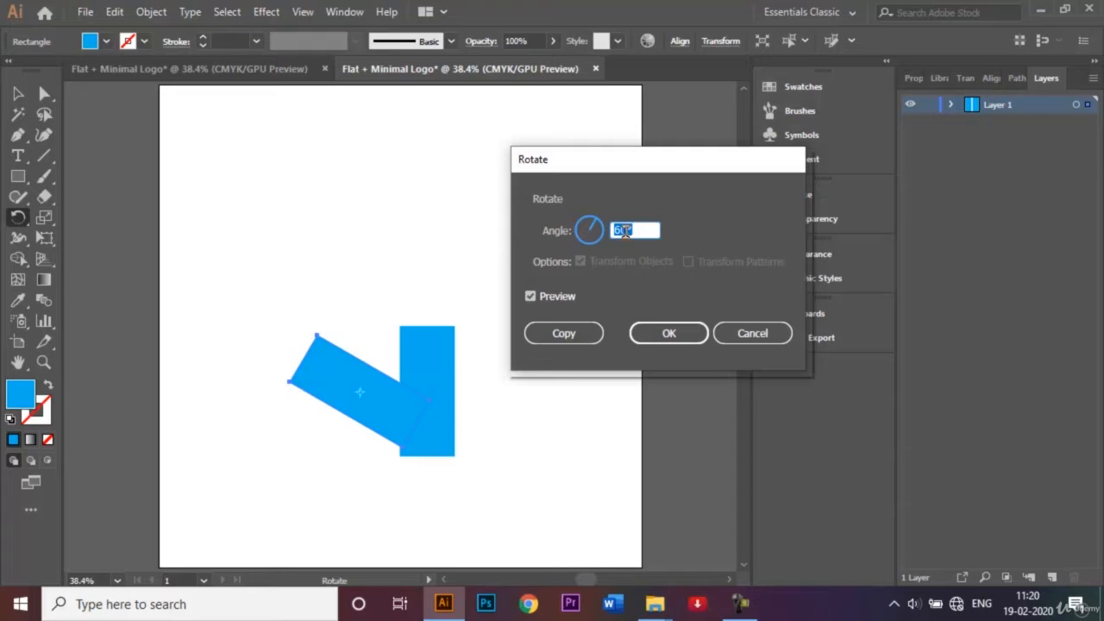
{"action": "left_click", "coordinate": [680, 338]}
Move the rotated bar so its right corner meets the upright rectangle's upper-right corner, and dismiss the Wi-Fi notification.
{"action": "key", "text": "v"}
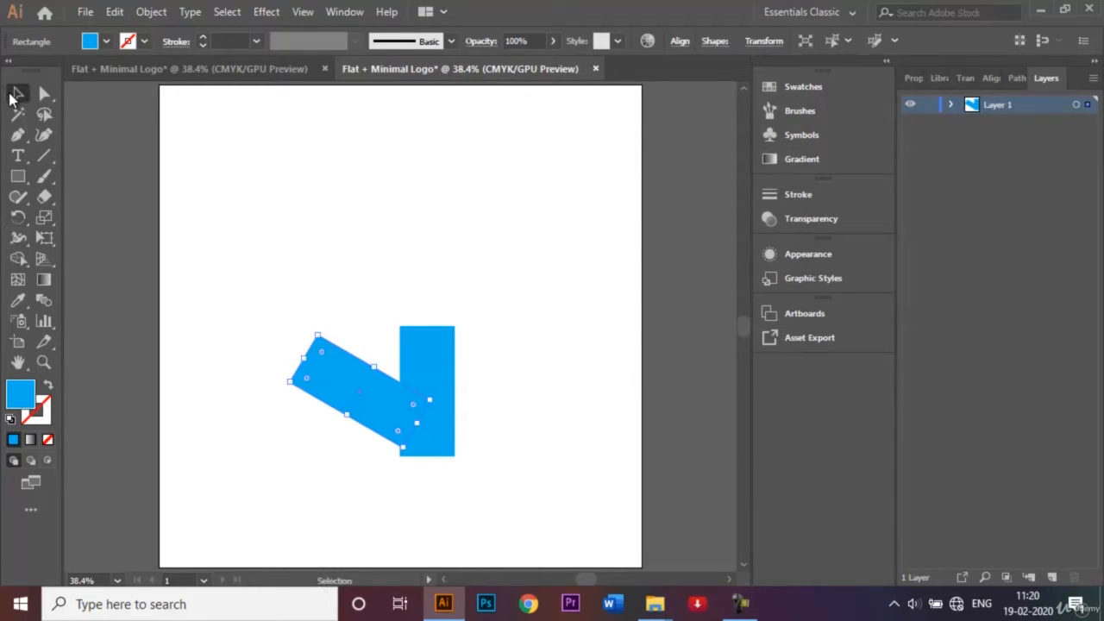
{"action": "left_click_drag", "start_coordinate": [362, 390], "coordinate": [385, 335]}
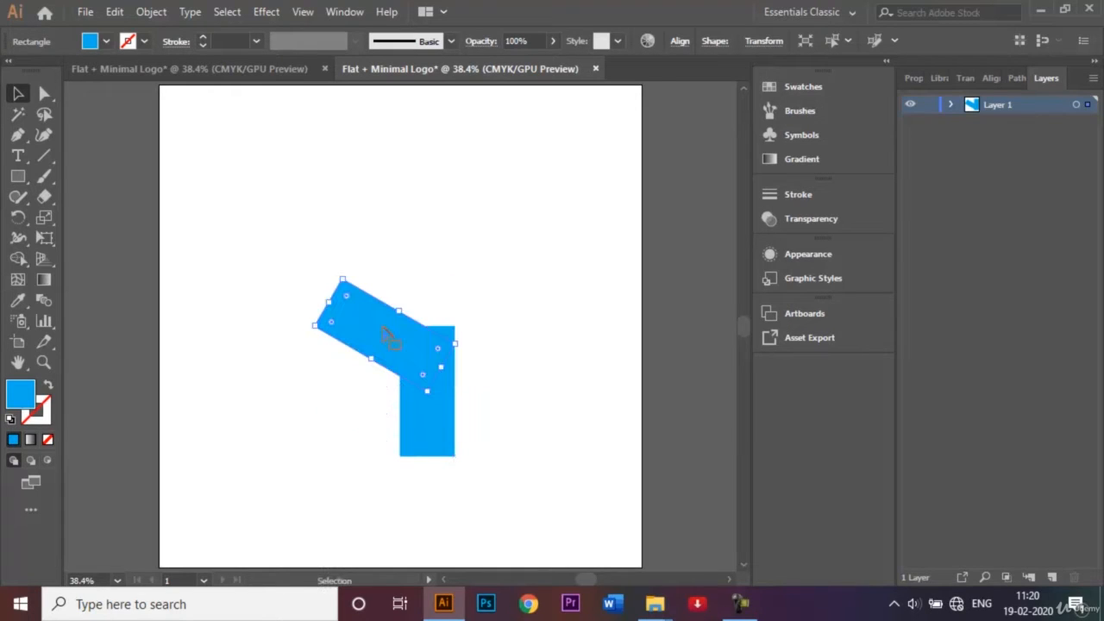
{"action": "key", "text": "ctrl+equal"}
{"action": "key", "text": "ctrl+equal"}
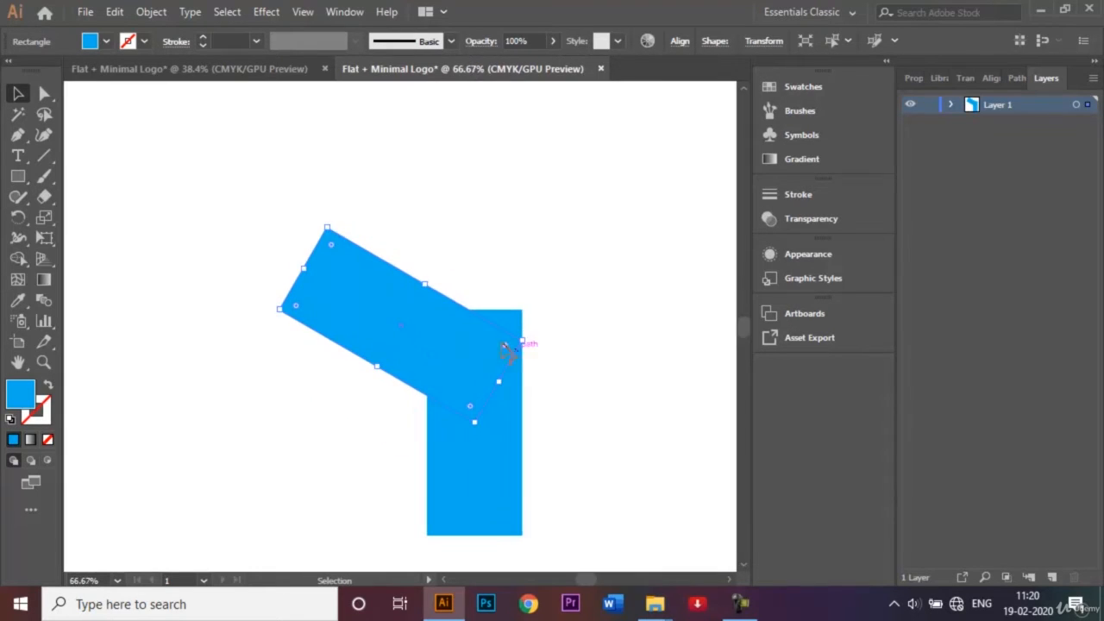
{"action": "left_click_drag", "start_coordinate": [472, 342], "coordinate": [475, 317]}
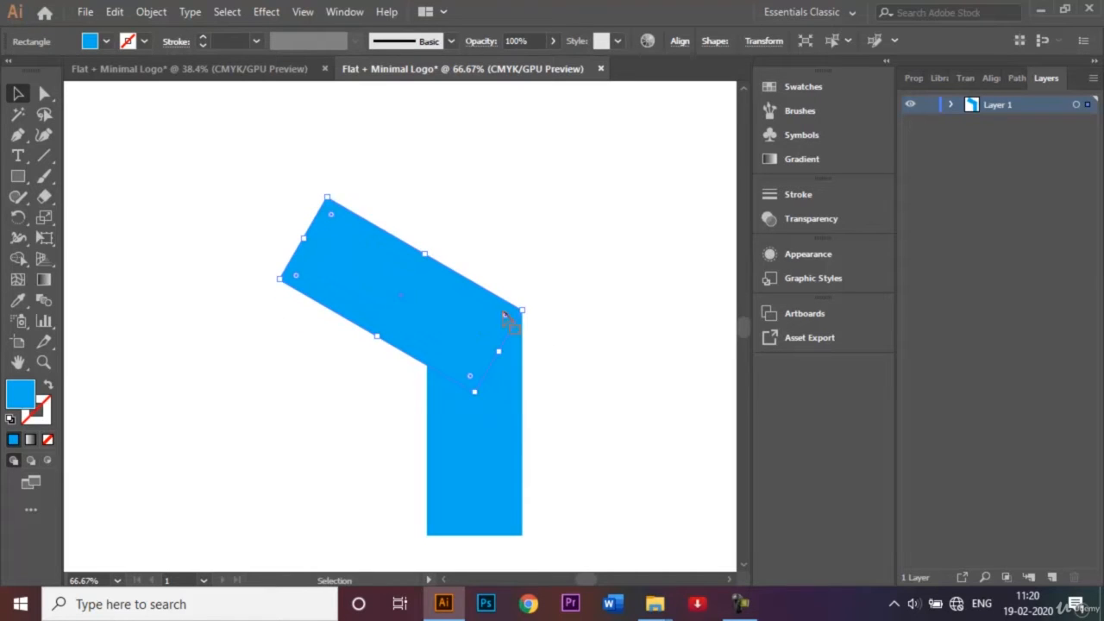
{"action": "left_click", "coordinate": [638, 316]}
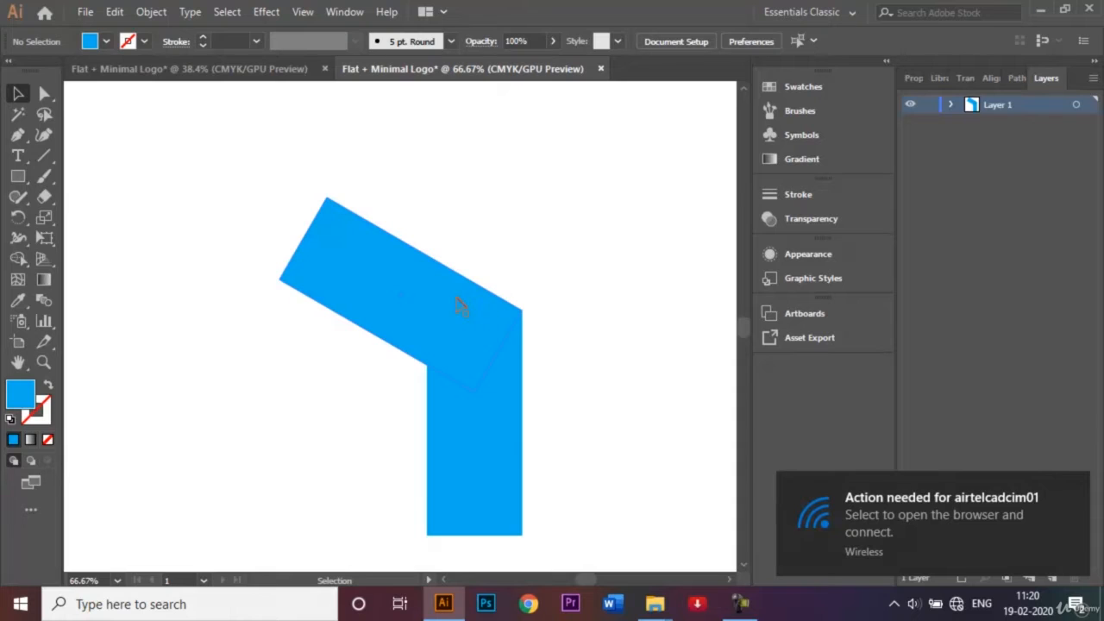
{"action": "left_click", "coordinate": [1073, 487]}
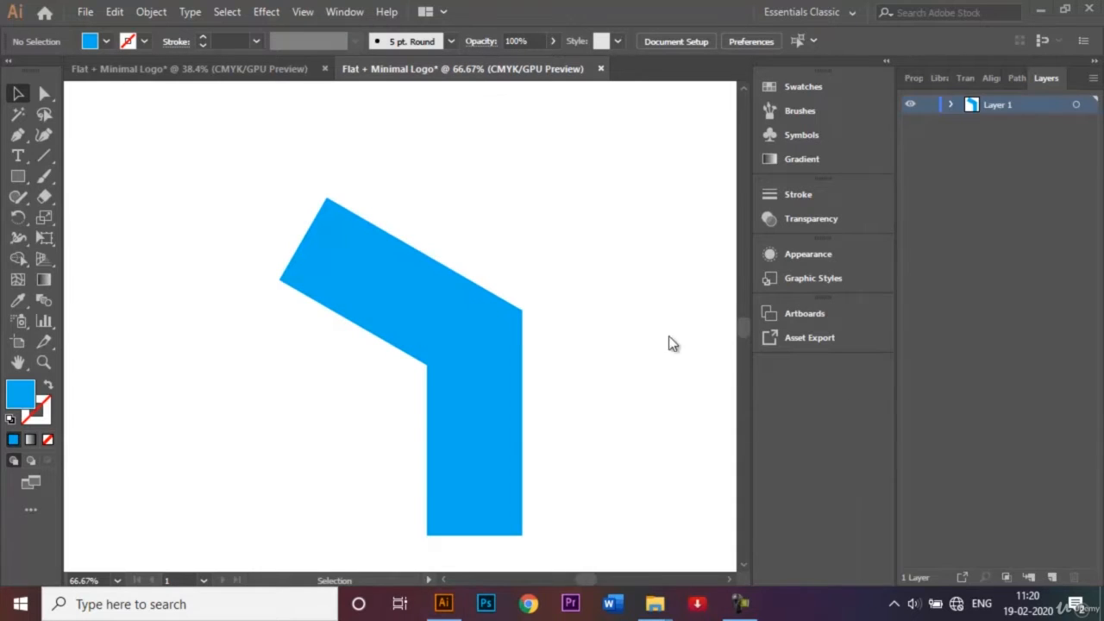
{"action": "left_click", "coordinate": [472, 316]}
{"action": "left_click", "coordinate": [621, 296]}
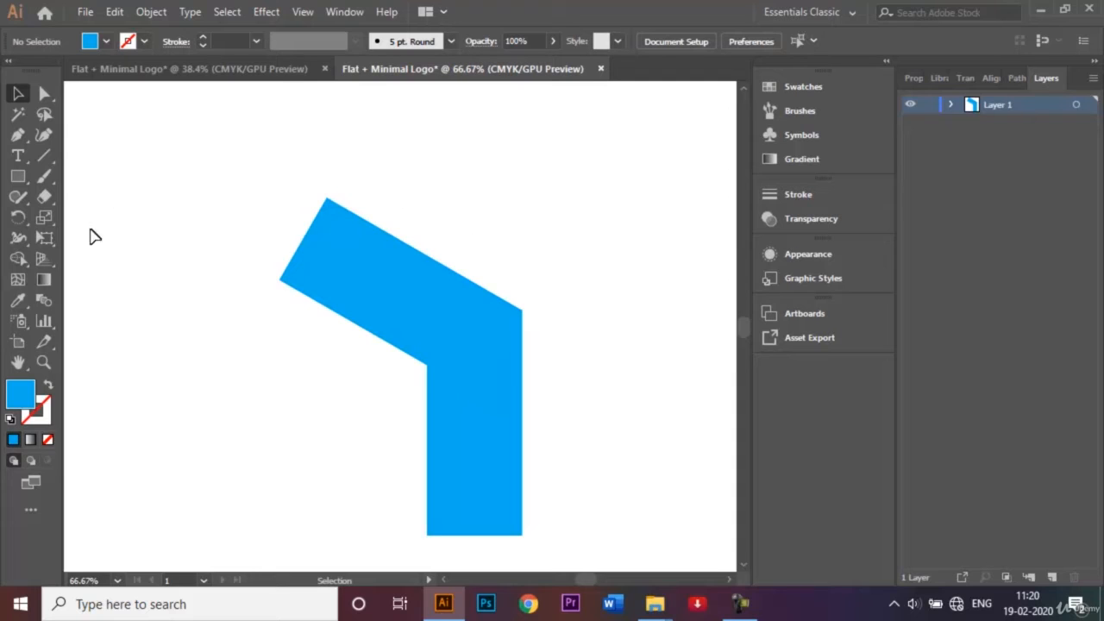
Draw an unfilled circle with a 1 pt yellow stroke in the white area below the slanted bar.
{"action": "left_click", "coordinate": [19, 176]}
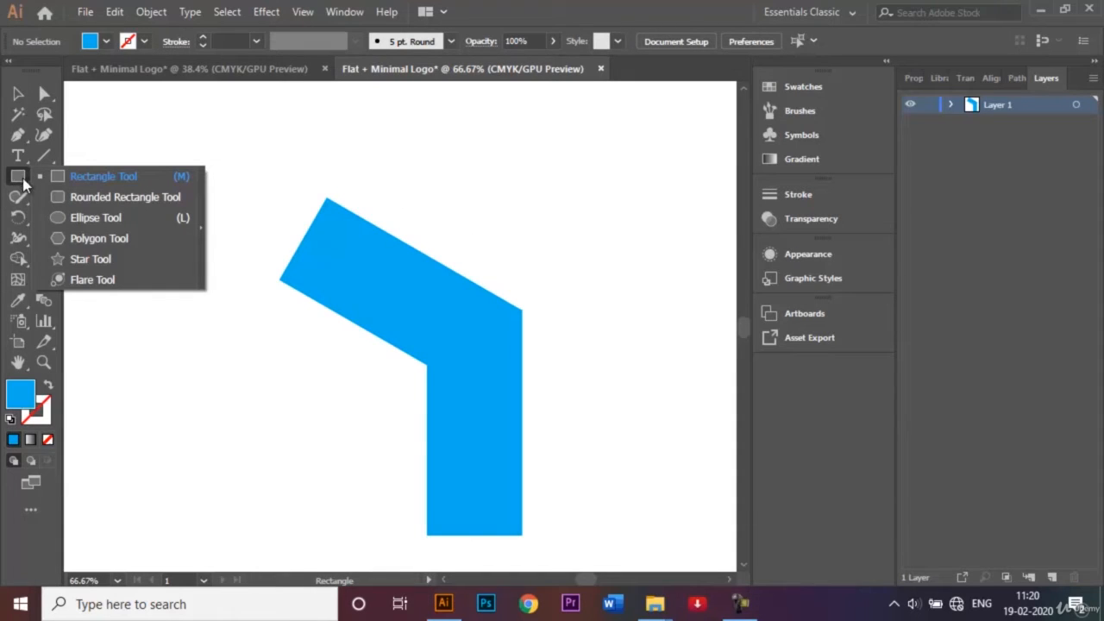
{"action": "left_click", "coordinate": [86, 218]}
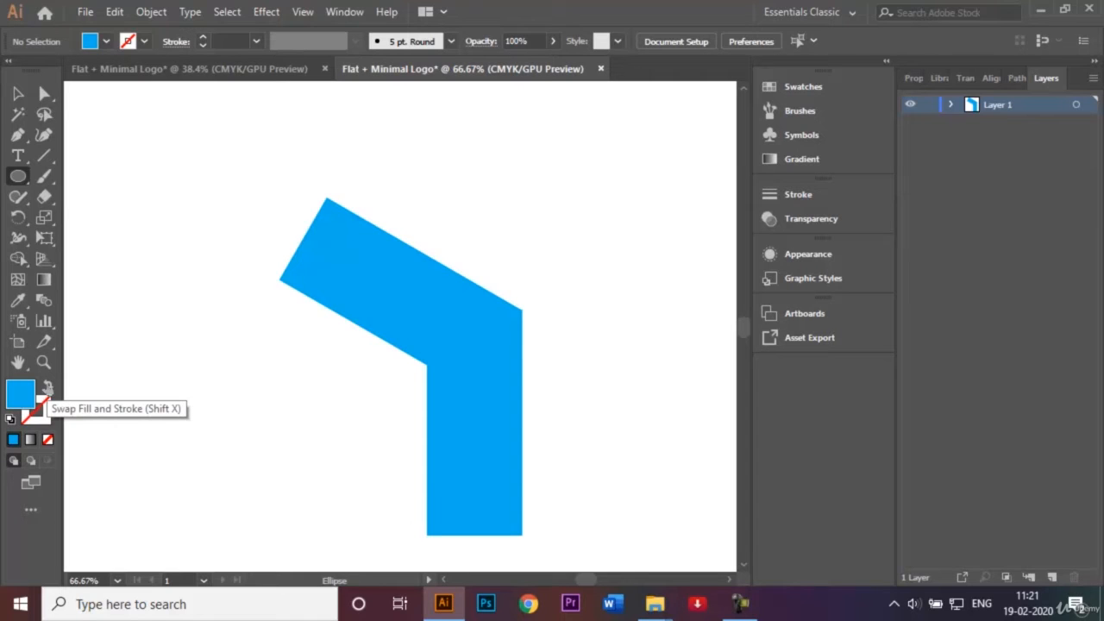
{"action": "left_click", "coordinate": [47, 389]}
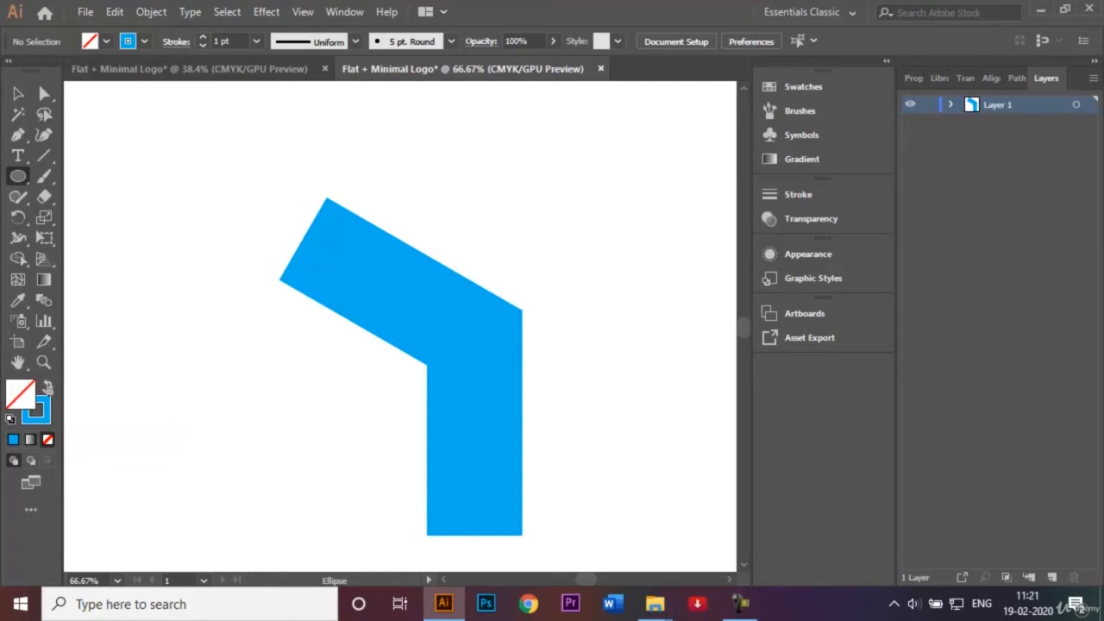
{"action": "left_click", "coordinate": [144, 40]}
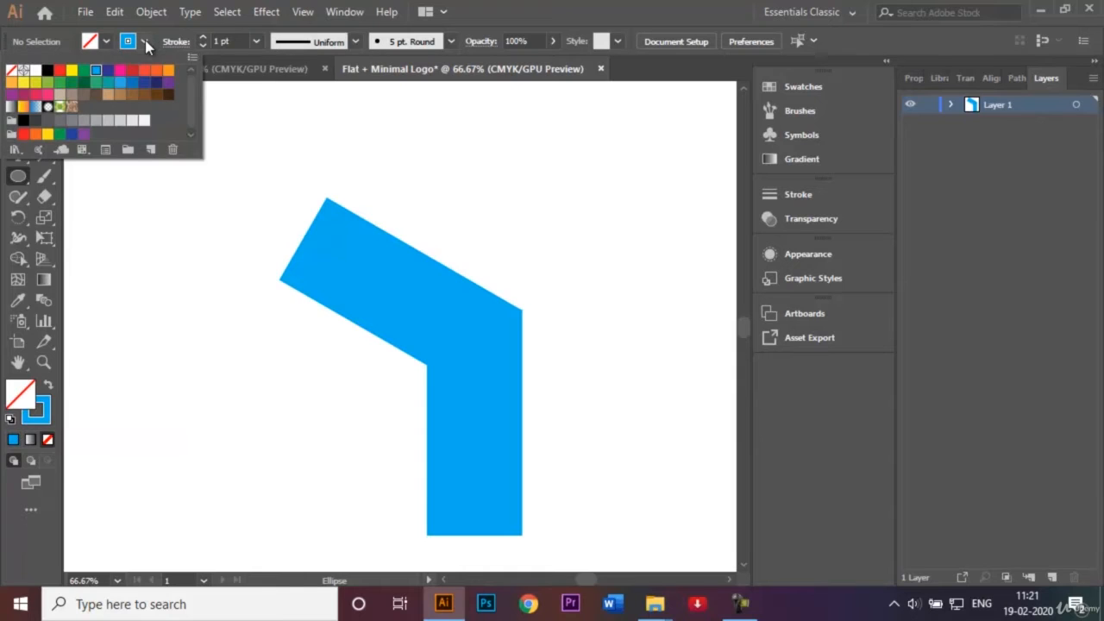
{"action": "left_click", "coordinate": [72, 71]}
{"action": "left_click", "coordinate": [240, 327]}
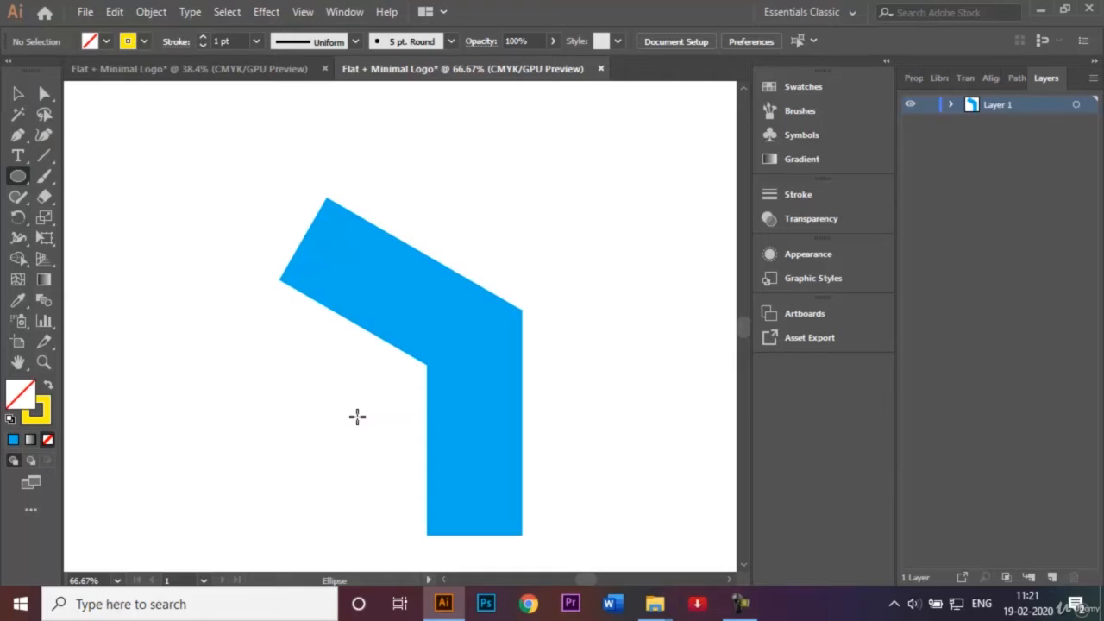
{"action": "left_click_drag", "start_coordinate": [357, 416], "coordinate": [418, 476]}
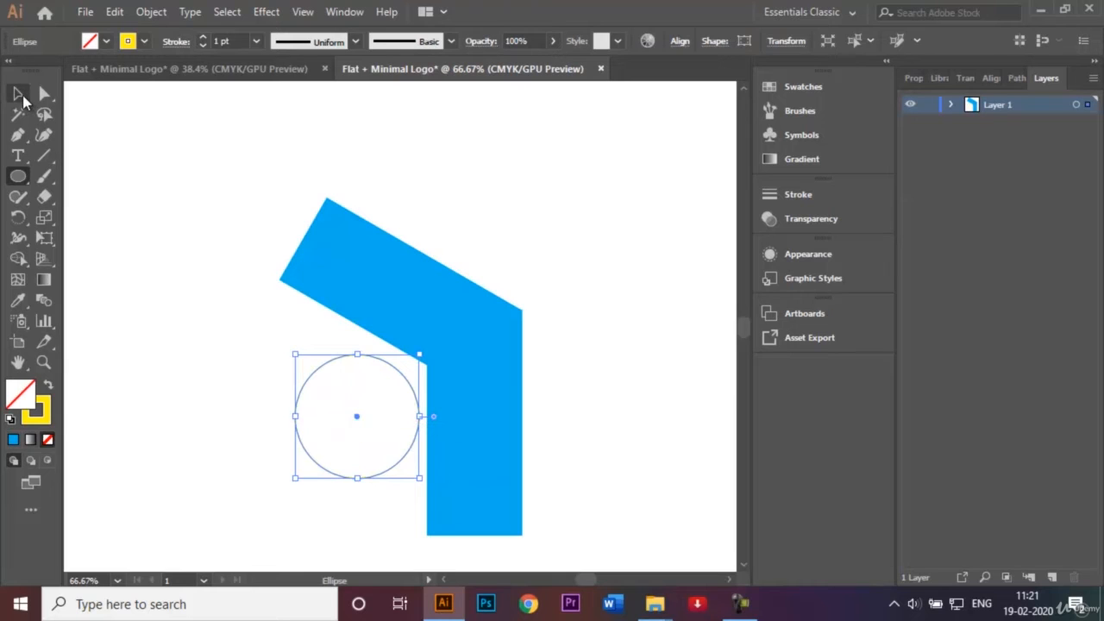
Move the yellow circle onto the joint of the two bars, touching the upright bar's right edge.
{"action": "left_click", "coordinate": [21, 95]}
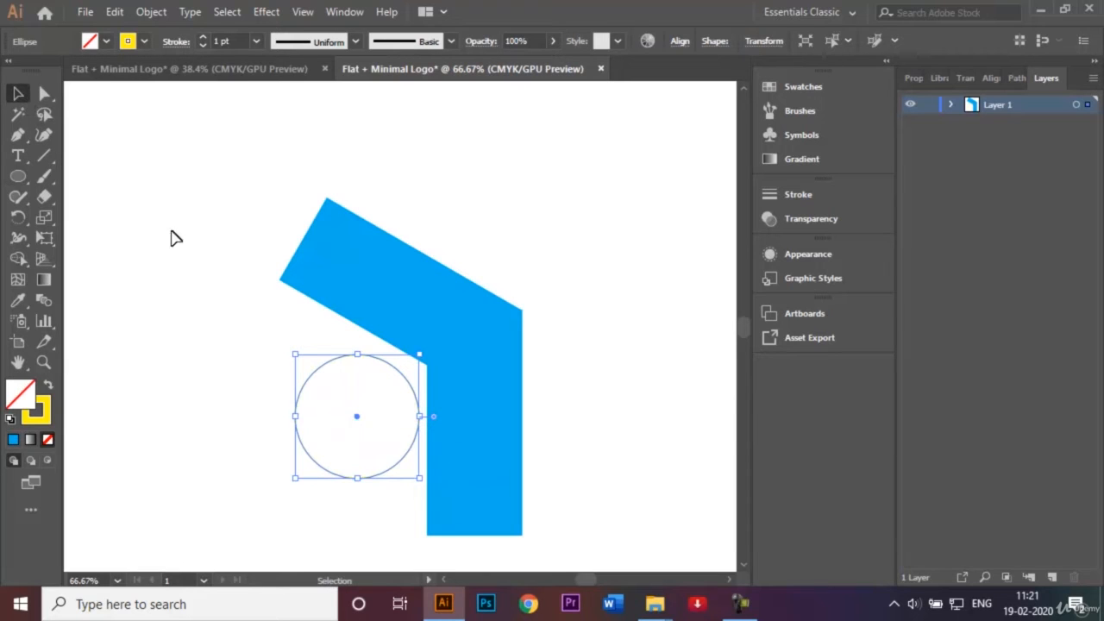
{"action": "left_click", "coordinate": [376, 403]}
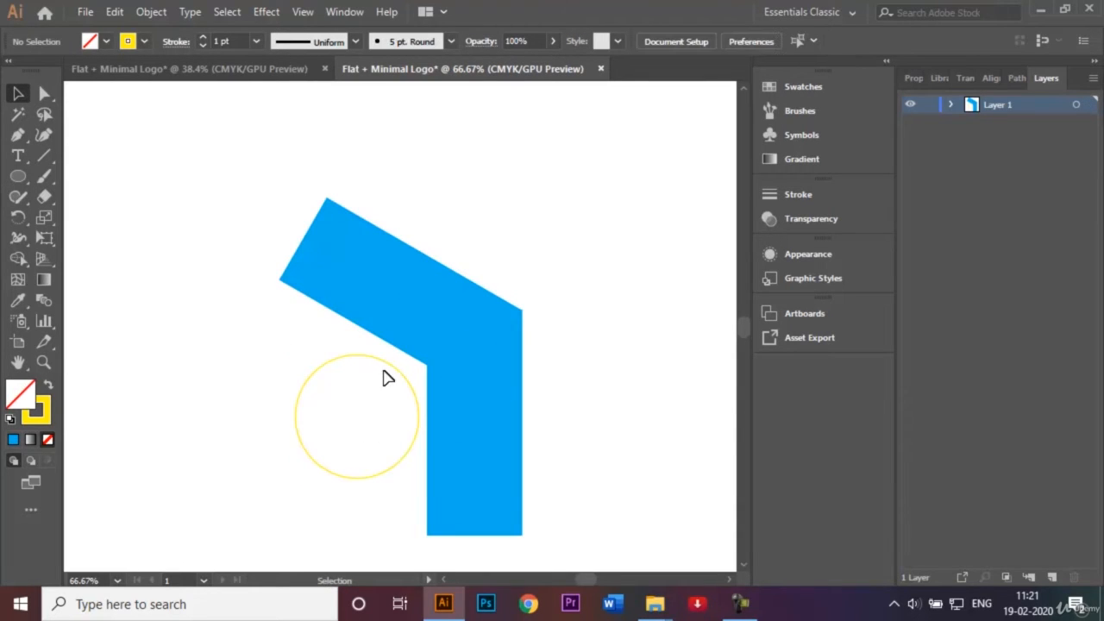
{"action": "left_click", "coordinate": [360, 421]}
{"action": "left_click_drag", "start_coordinate": [357, 422], "coordinate": [458, 352]}
{"action": "left_click", "coordinate": [583, 352]}
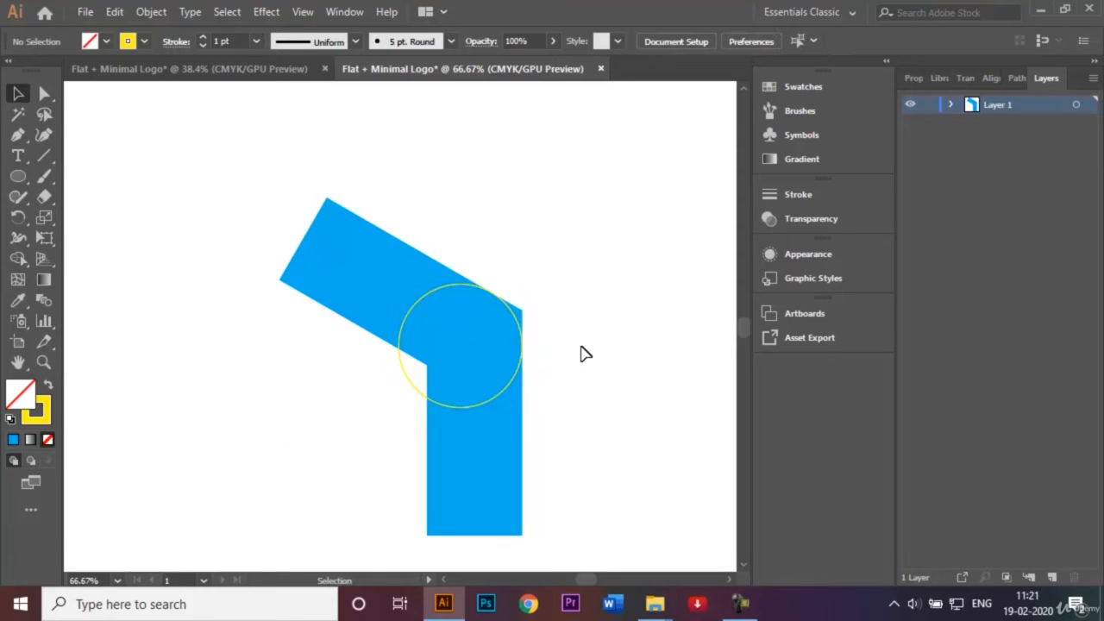
Copy the yellow circle at the joint and paste a duplicate of it.
{"action": "left_click", "coordinate": [415, 388]}
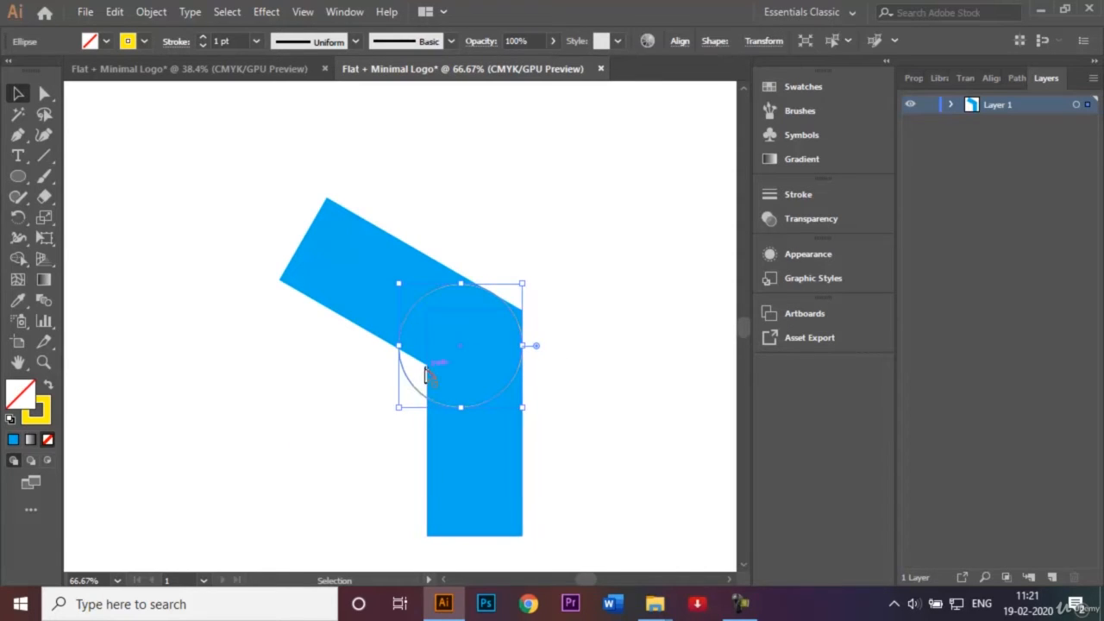
{"action": "key", "text": "a"}
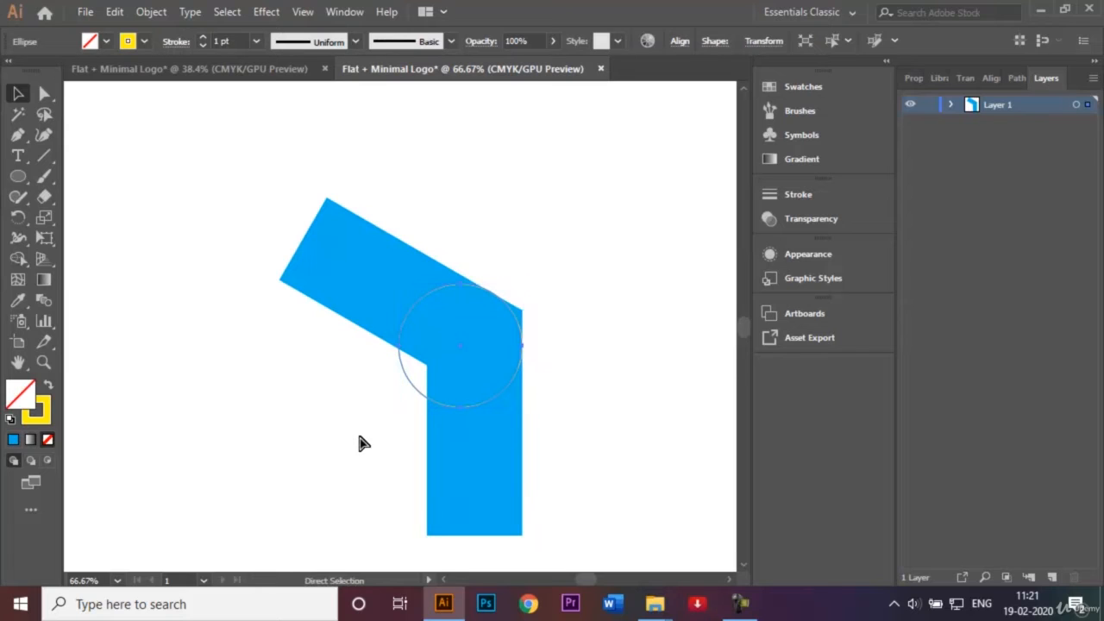
{"action": "key", "text": "ctrl+v"}
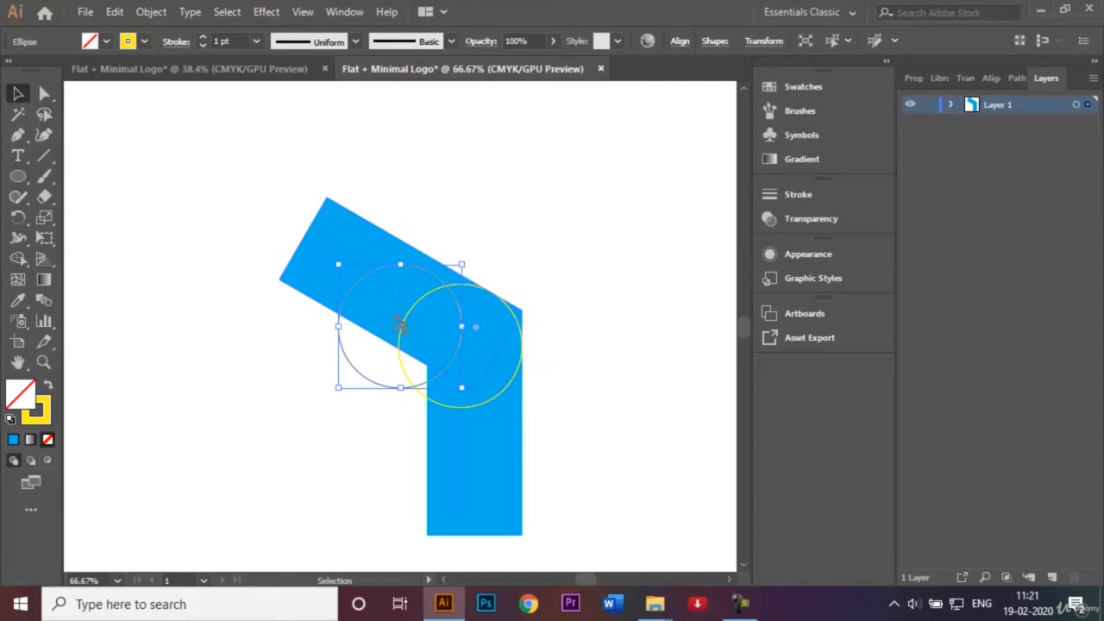
Enlarge the duplicate yellow circle and position it over the slanted bar, touching its upper edge and lower-left corner.
{"action": "left_click_drag", "start_coordinate": [353, 373], "coordinate": [319, 381]}
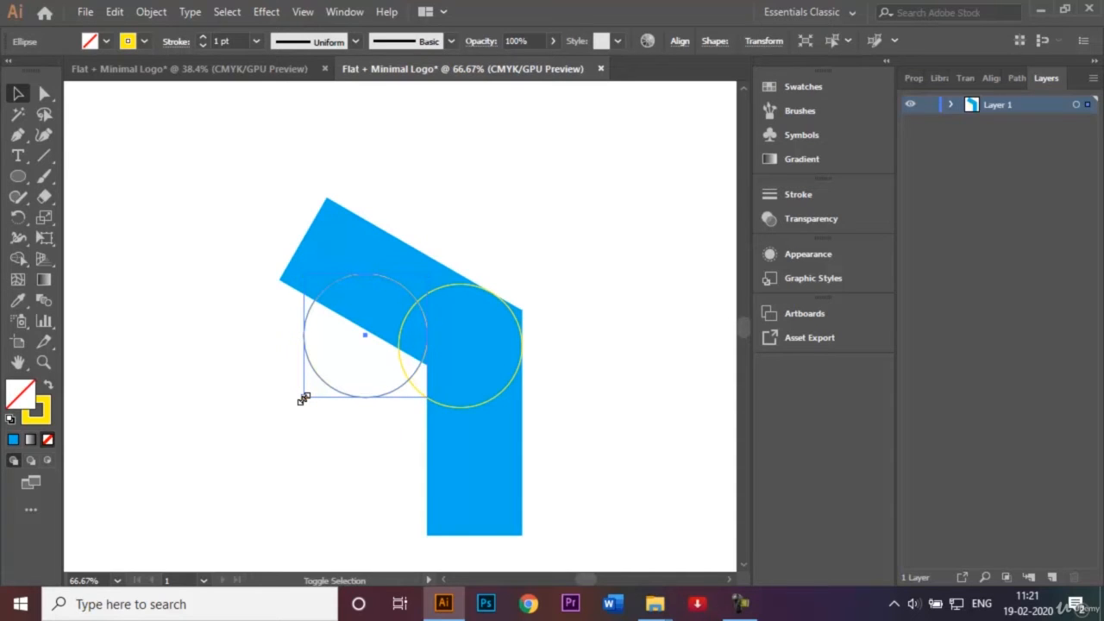
{"action": "mouse_move", "coordinate": [302, 398]}
{"action": "left_mouse_down"}
{"action": "mouse_move", "coordinate": [276, 431]}
{"action": "mouse_move", "coordinate": [299, 394]}
{"action": "mouse_move", "coordinate": [306, 402]}
{"action": "left_mouse_up"}
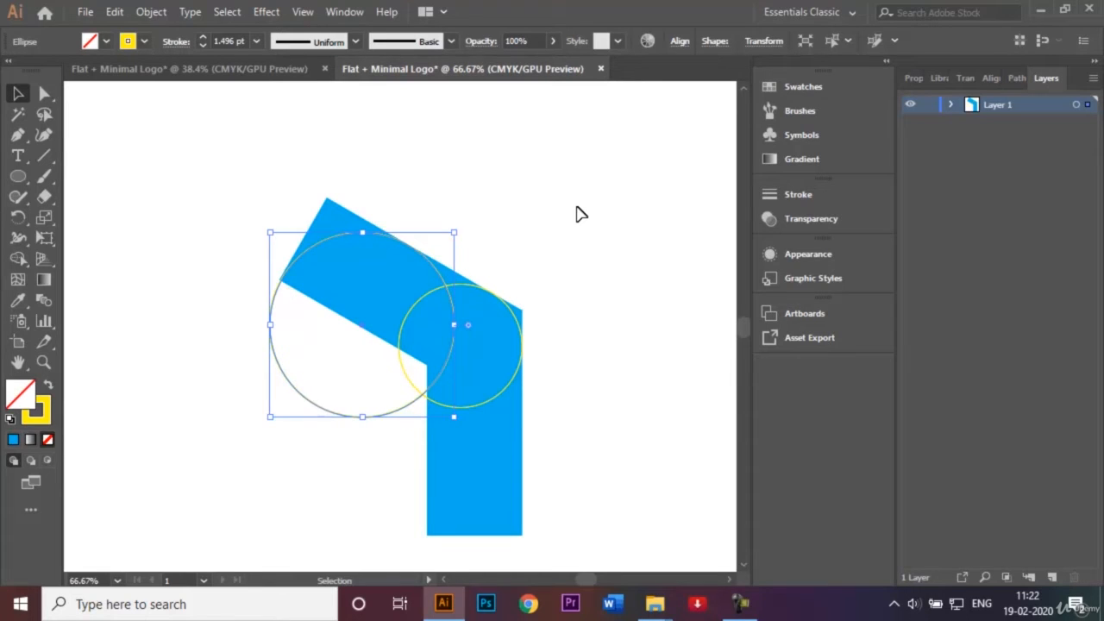
{"action": "key", "text": "Left"}
{"action": "key", "text": "Left"}
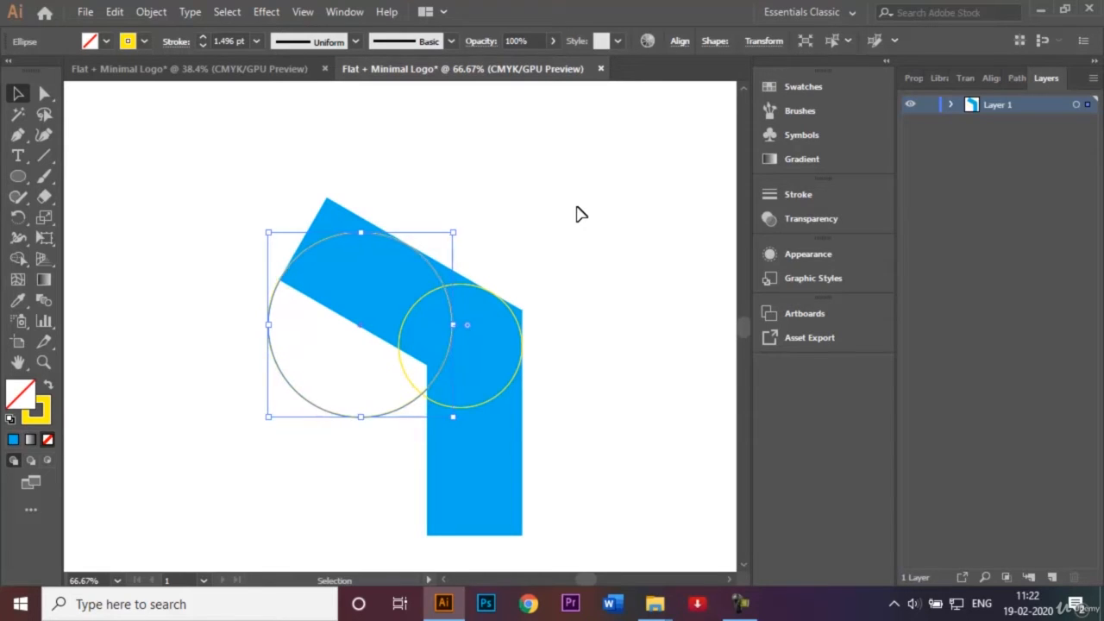
{"action": "key", "text": "Up"}
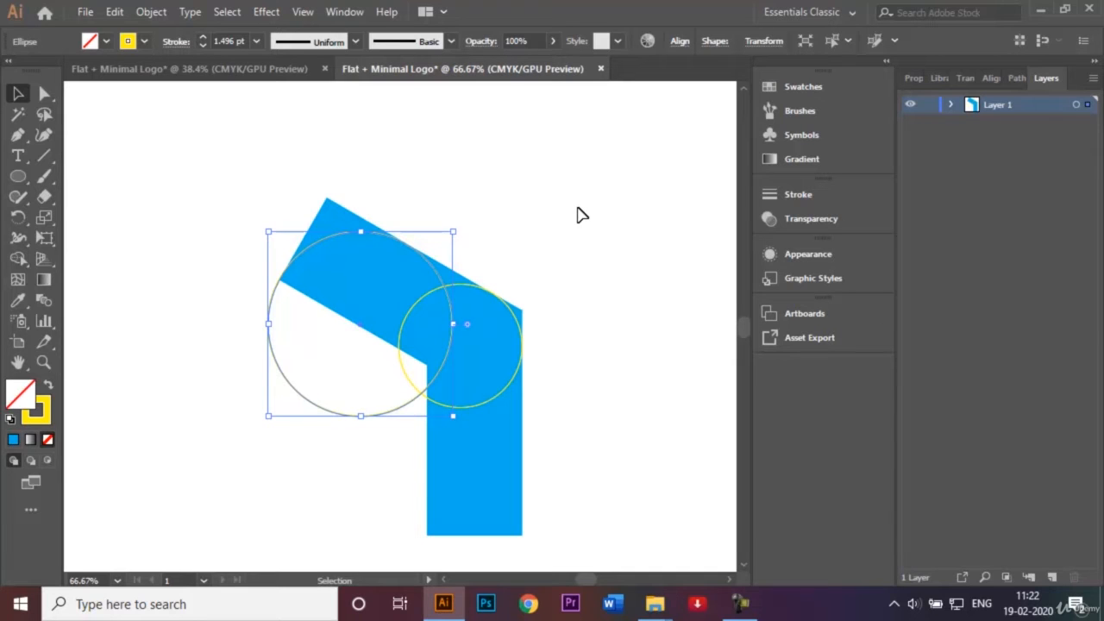
{"action": "left_click", "coordinate": [581, 215]}
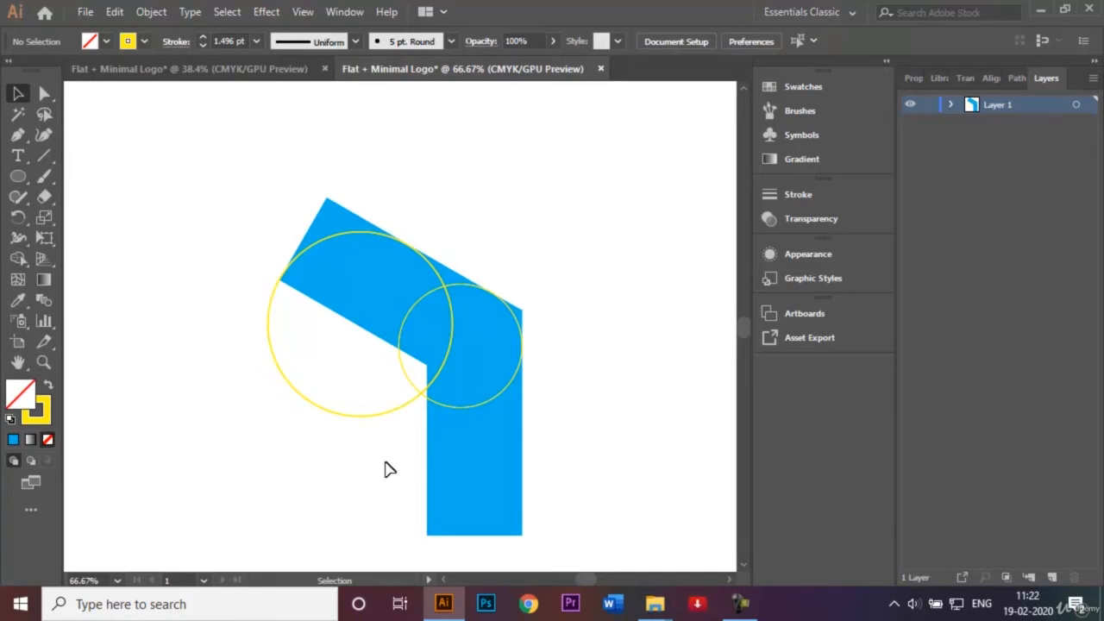
Try turning both yellow outline circles into solid yellow shapes by swapping their fill and stroke together.
{"action": "left_click", "coordinate": [366, 417]}
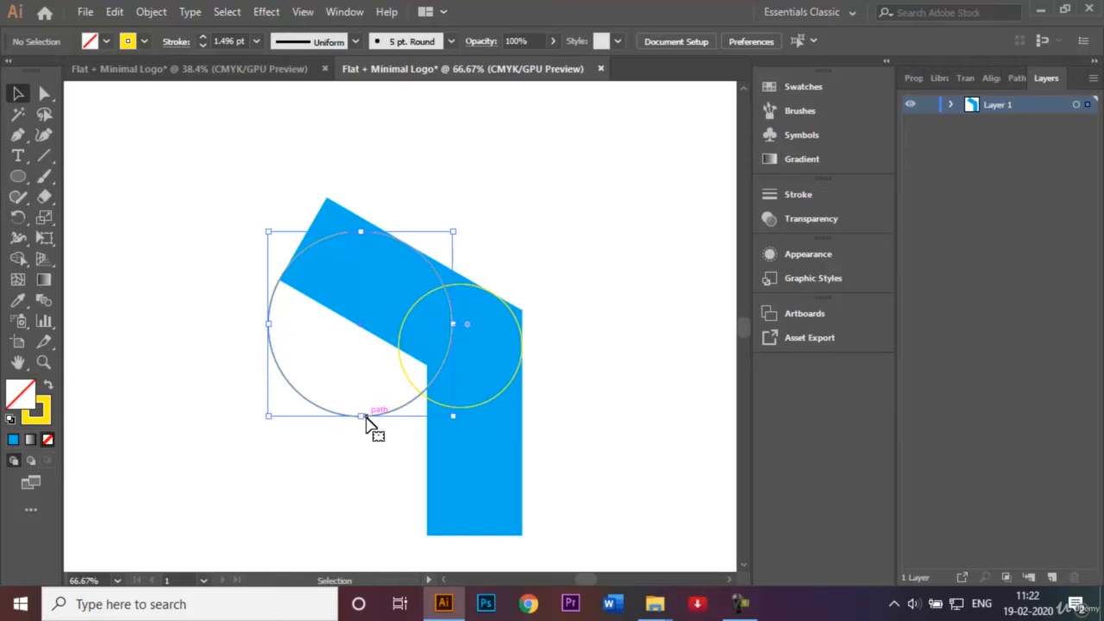
{"action": "left_click", "coordinate": [428, 400], "text": "shift"}
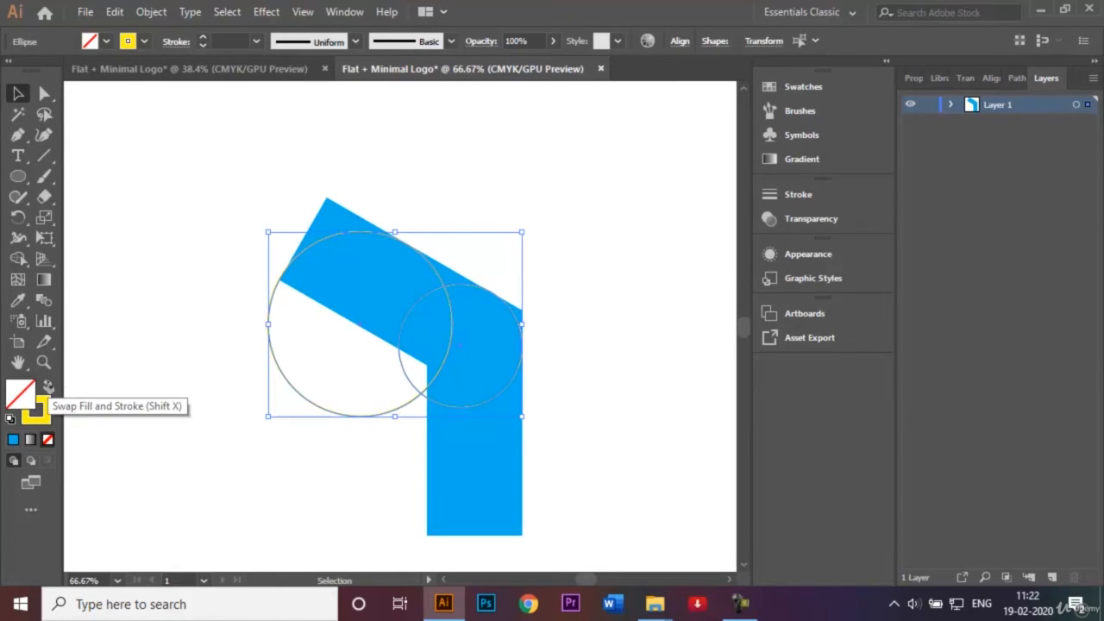
{"action": "left_click", "coordinate": [47, 387]}
{"action": "left_click", "coordinate": [212, 226]}
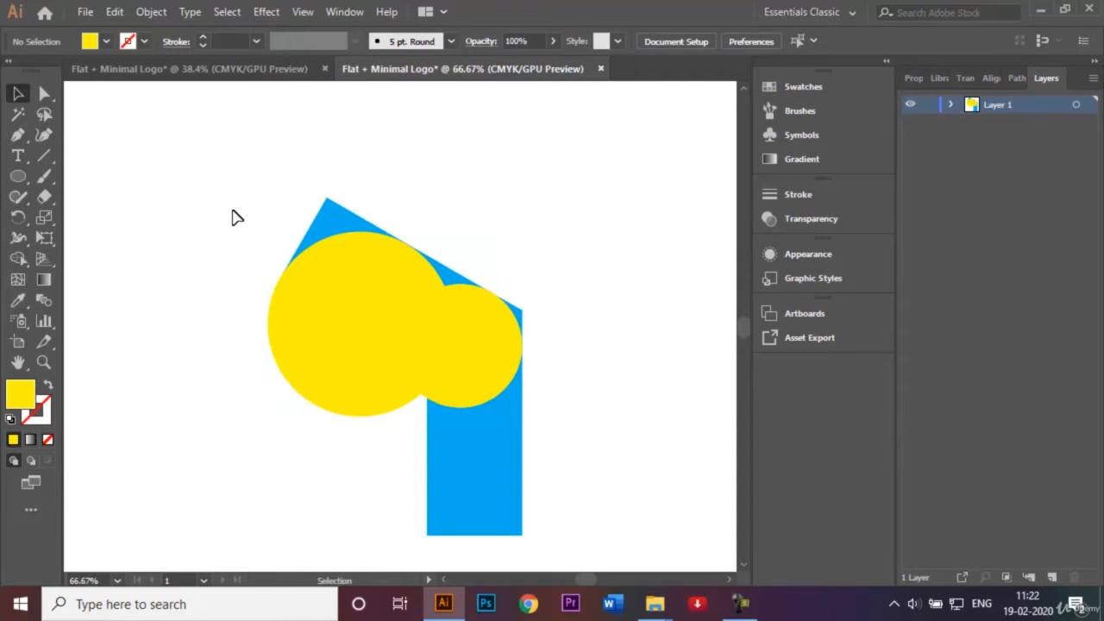
Try to cut the large circle's area out of the slanted bar with the Shape Builder tool, using all shapes.
{"action": "left_click_drag", "start_coordinate": [206, 181], "coordinate": [547, 540]}
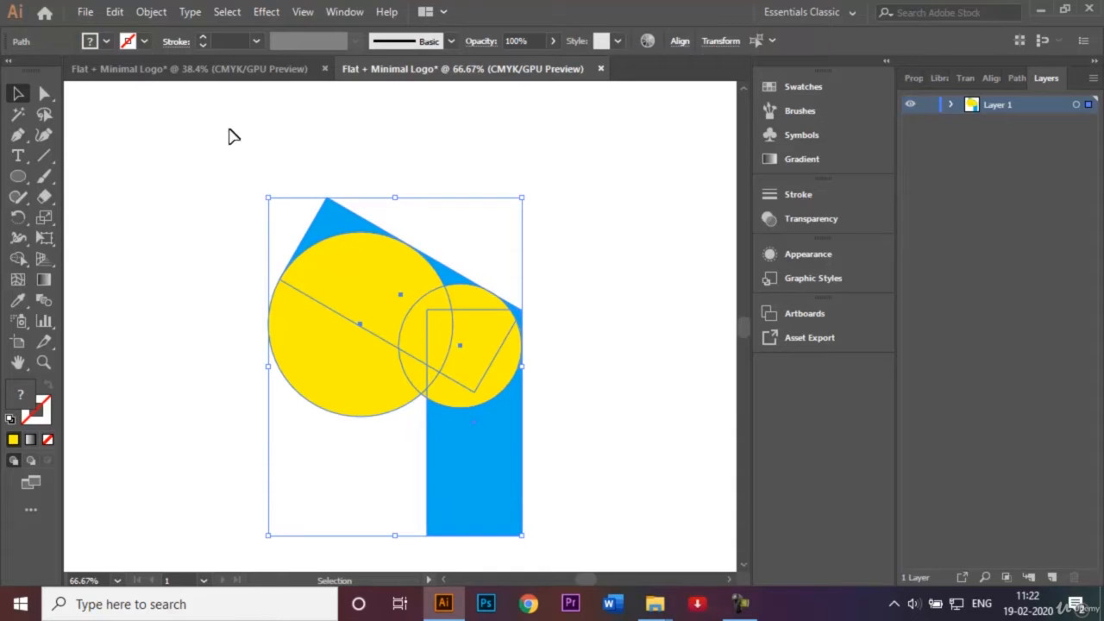
{"action": "left_click", "coordinate": [17, 258]}
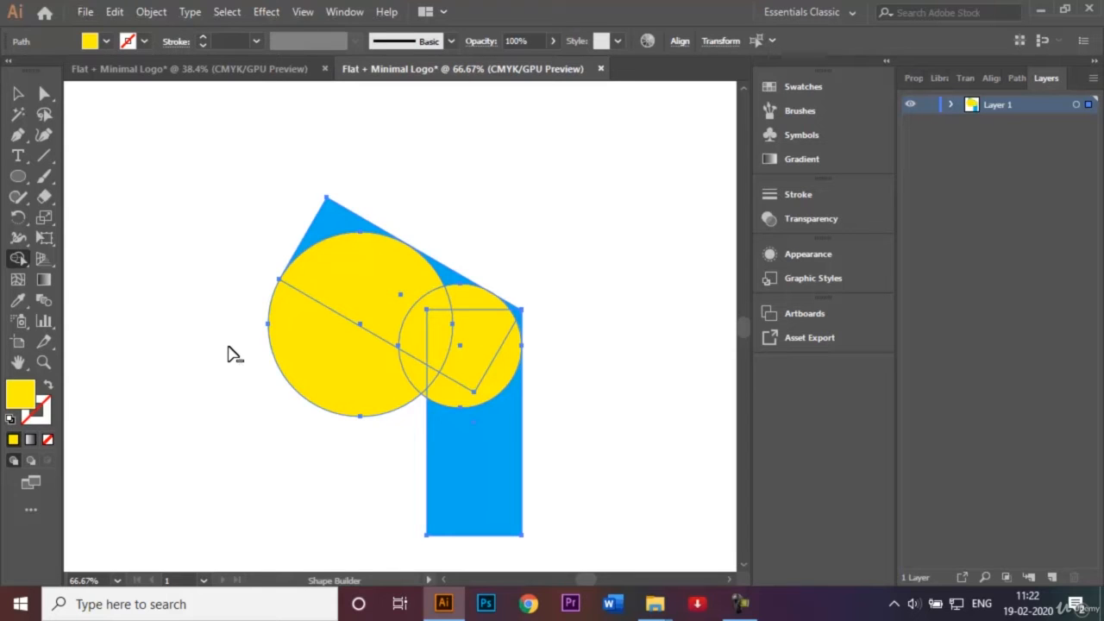
{"action": "left_click_drag", "start_coordinate": [239, 310], "coordinate": [415, 379]}
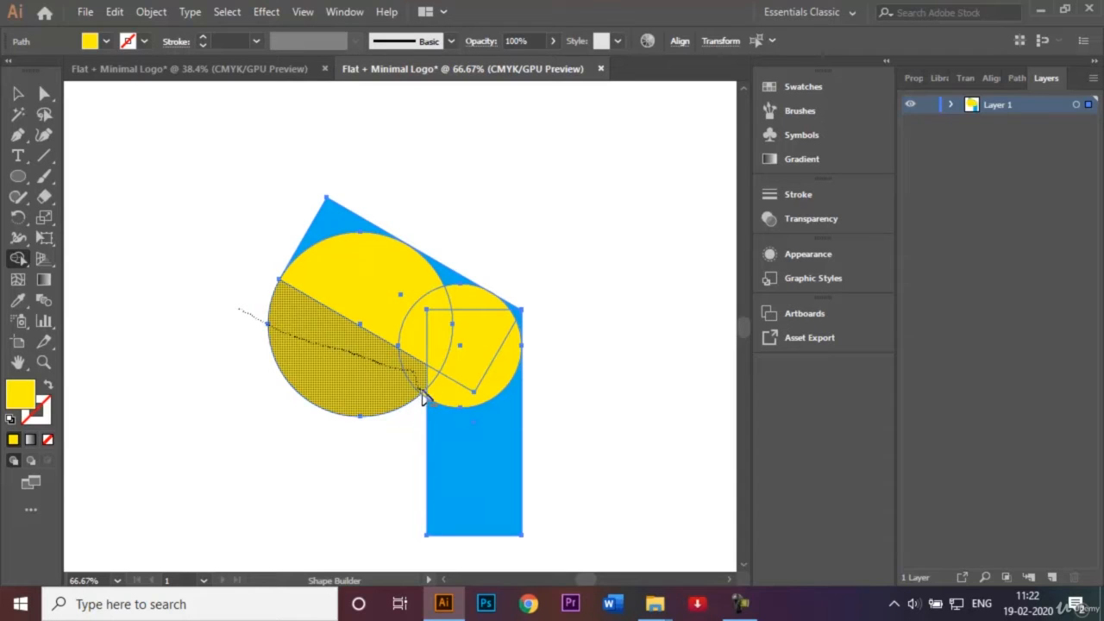
{"action": "left_click_drag", "start_coordinate": [423, 398], "coordinate": [423, 395]}
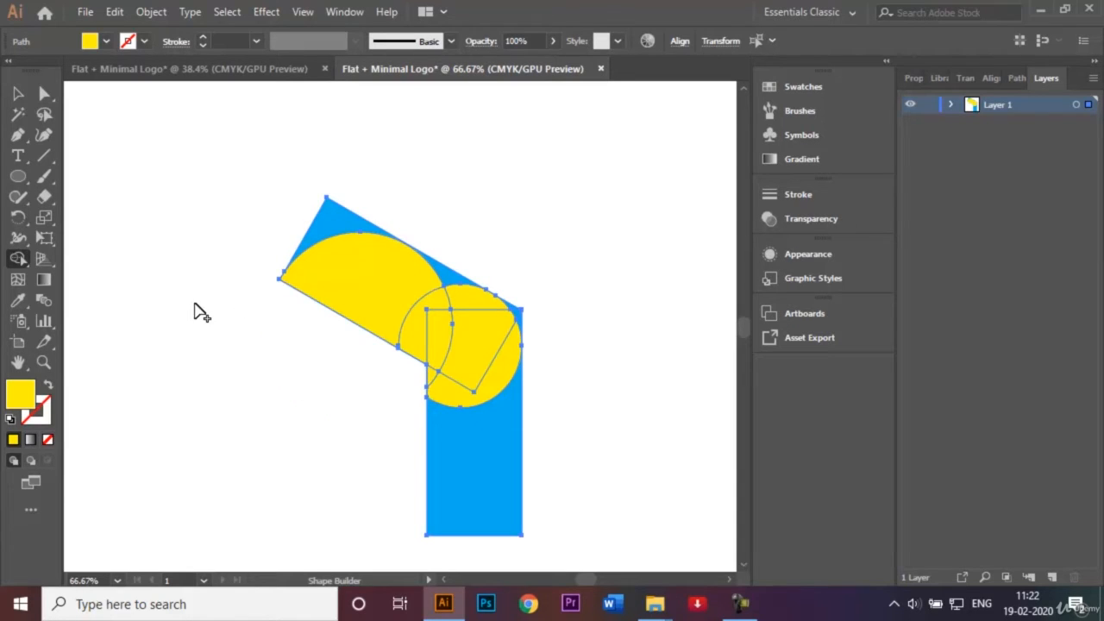
{"action": "mouse_move", "coordinate": [339, 346]}
{"action": "left_mouse_down"}
{"action": "mouse_move", "coordinate": [355, 282]}
{"action": "mouse_move", "coordinate": [339, 357]}
{"action": "left_mouse_up"}
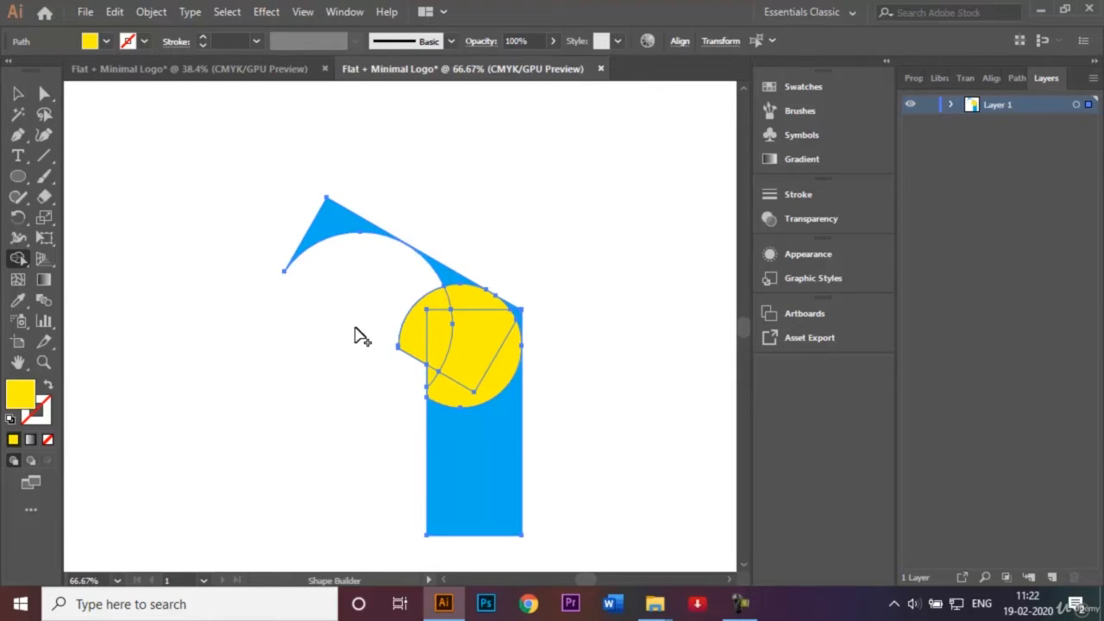
Undo the Shape Builder cuts and the fill and stroke swap on the circles.
{"action": "key", "text": "ctrl+z"}
{"action": "key", "text": "ctrl+z"}
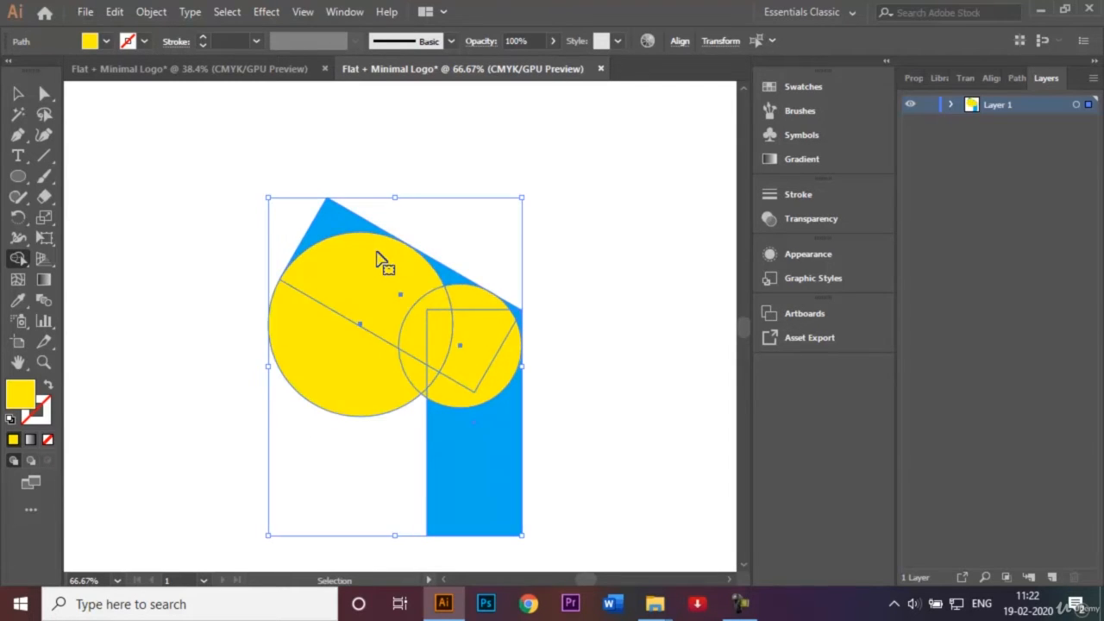
{"action": "key", "text": "ctrl+z"}
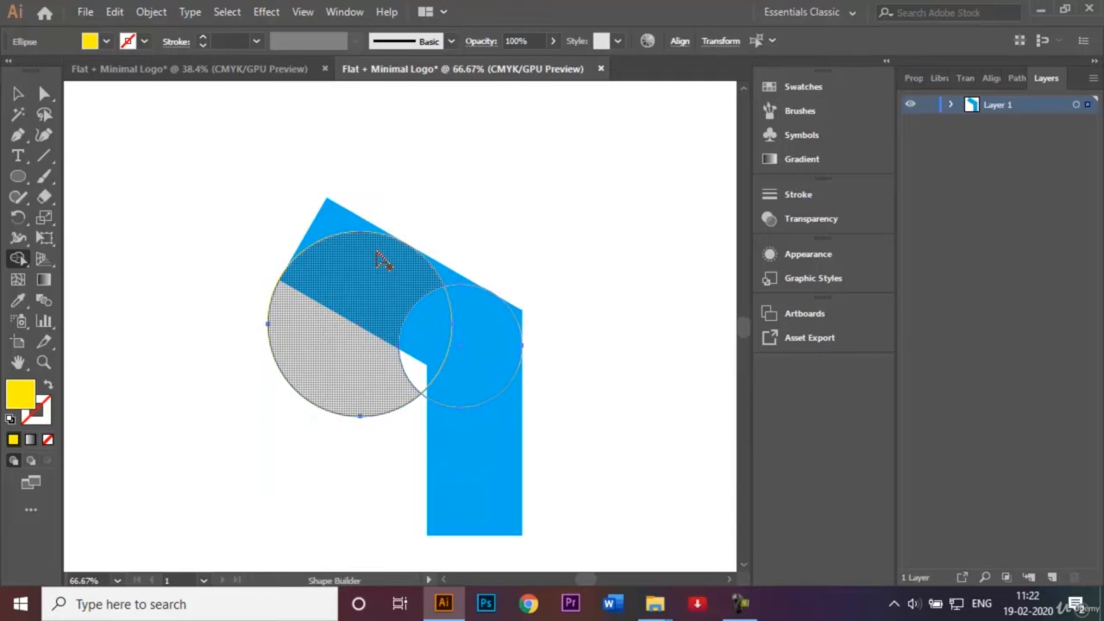
Nudge the larger yellow circle slightly right and up to refine its contact with the slanted bar's upper edge.
{"action": "left_click", "coordinate": [17, 93]}
{"action": "key", "text": "ctrl+plus"}
{"action": "key", "text": "ctrl+plus"}
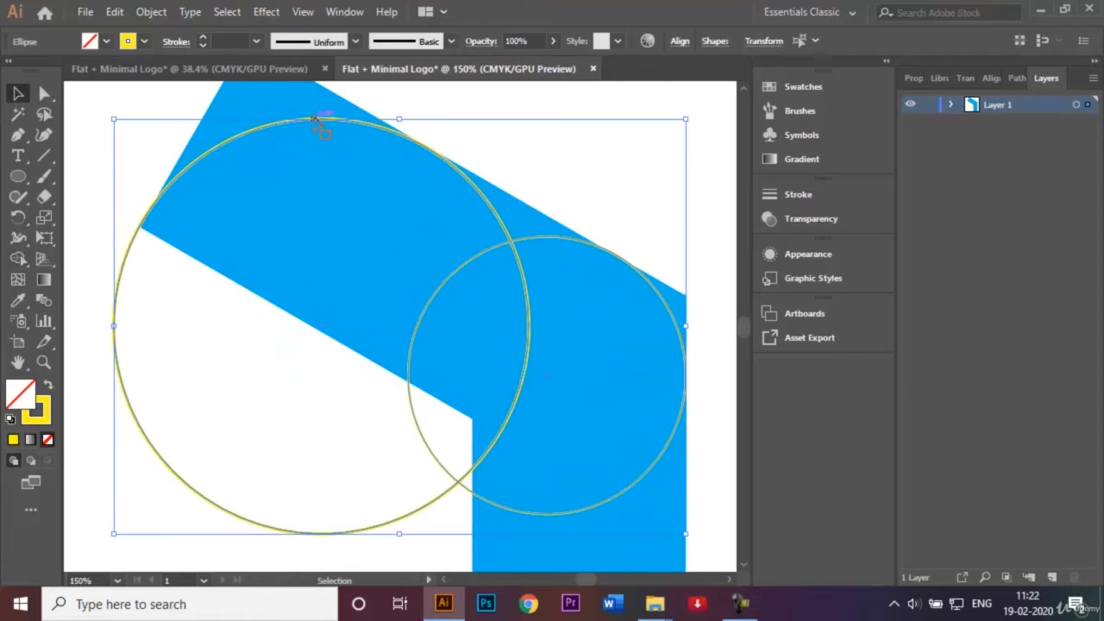
{"action": "left_click", "coordinate": [488, 120]}
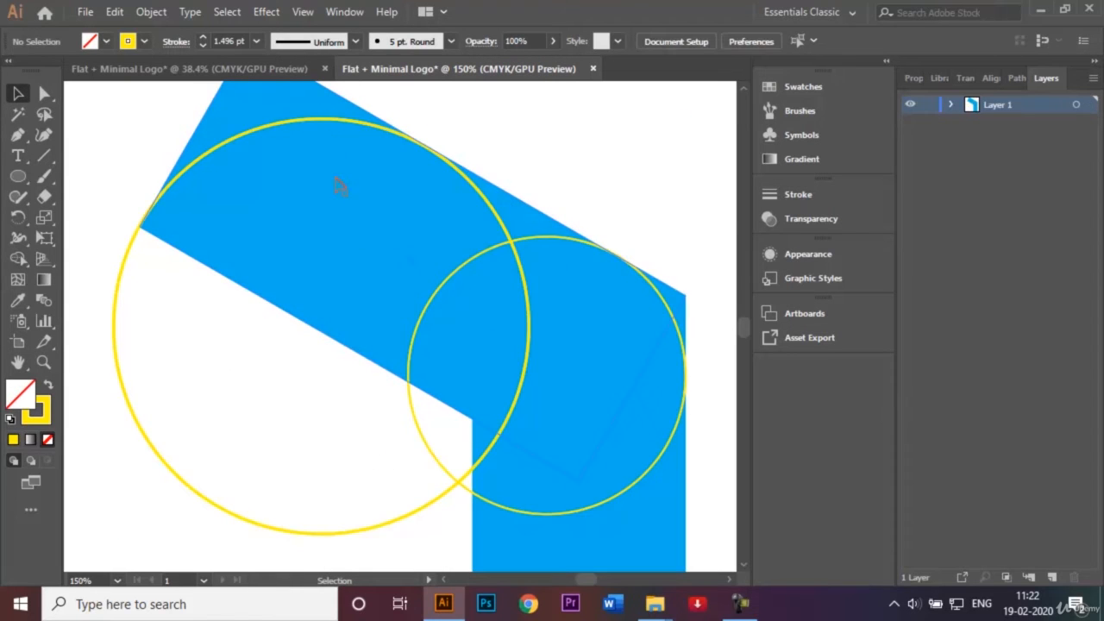
{"action": "left_click", "coordinate": [276, 123]}
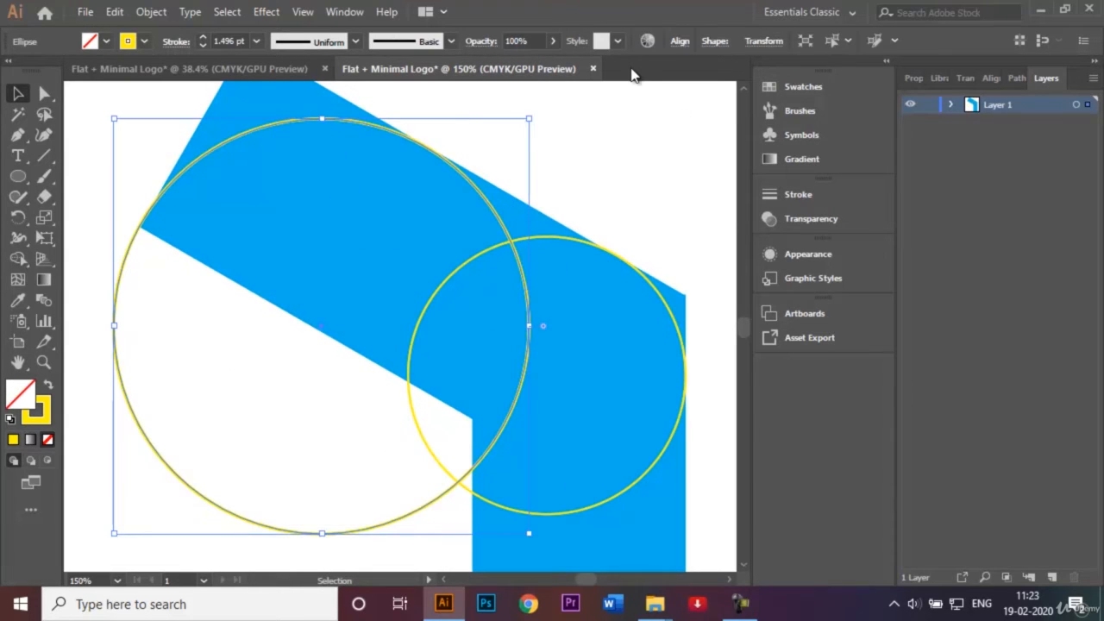
{"action": "key", "text": "Right"}
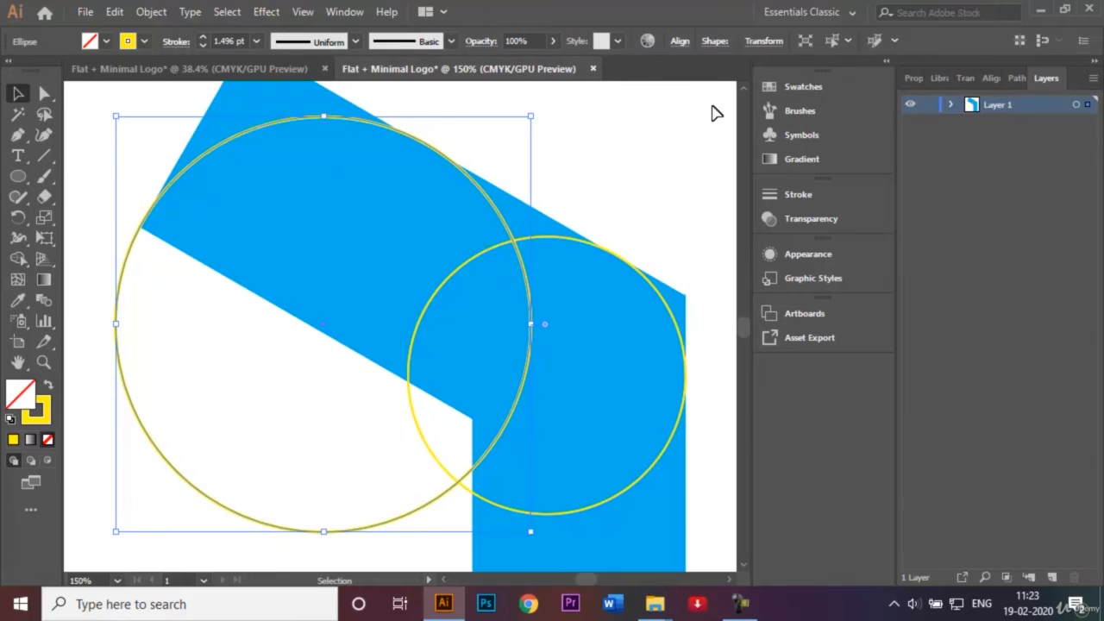
Swap fill and stroke on the large circle and on the small circle so both become solid yellow without a stroke.
{"action": "left_click", "coordinate": [49, 385]}
{"action": "left_click", "coordinate": [87, 188]}
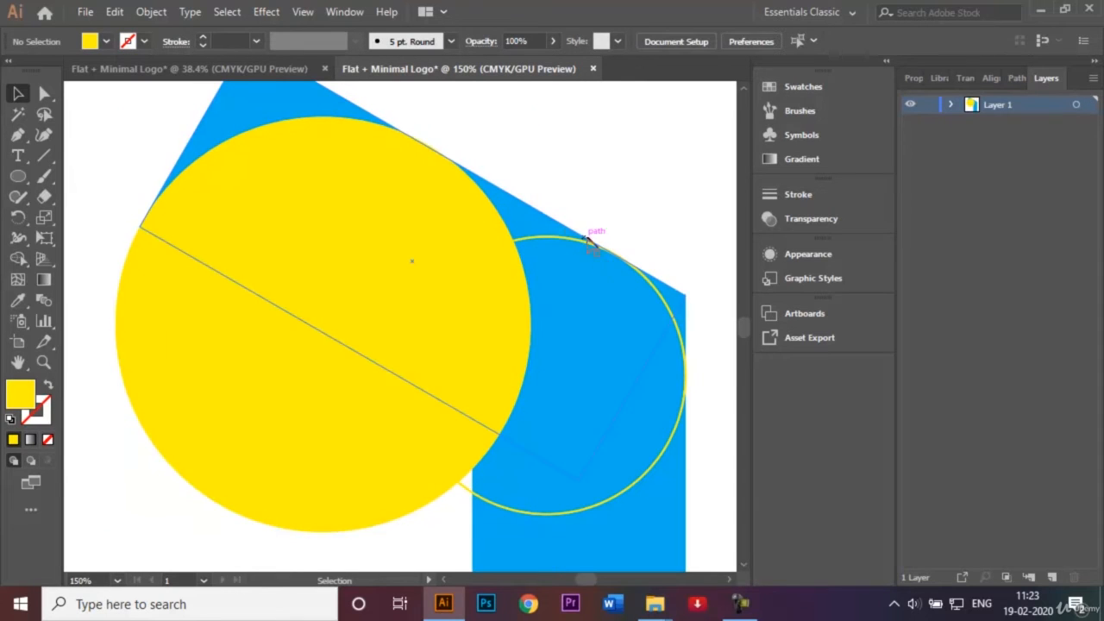
{"action": "left_click", "coordinate": [557, 239]}
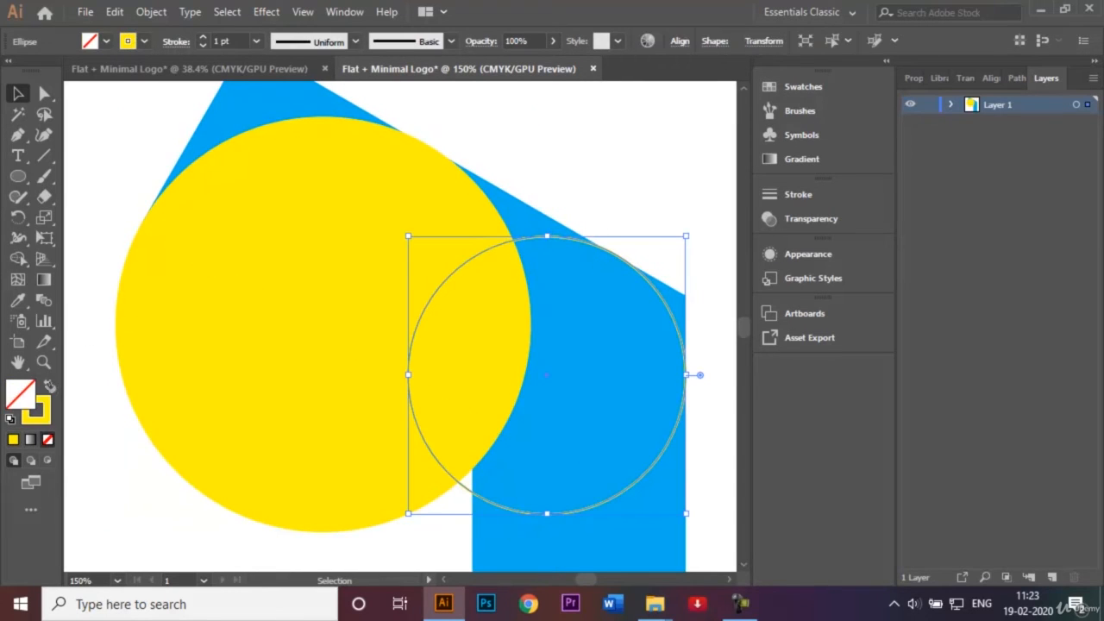
{"action": "left_click", "coordinate": [49, 384]}
{"action": "left_click", "coordinate": [77, 209]}
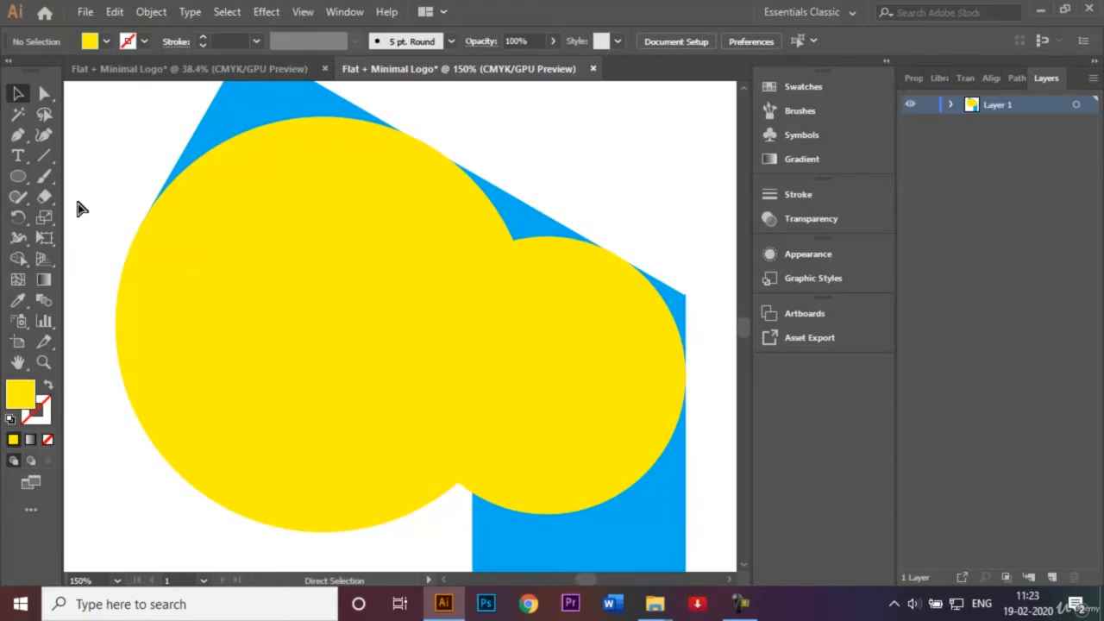
Select all shapes and remove the large circle and the slanted bar's left end outside the small circle with Shape Builder.
{"action": "key", "text": "ctrl+0"}
{"action": "left_click_drag", "start_coordinate": [276, 228], "coordinate": [496, 490]}
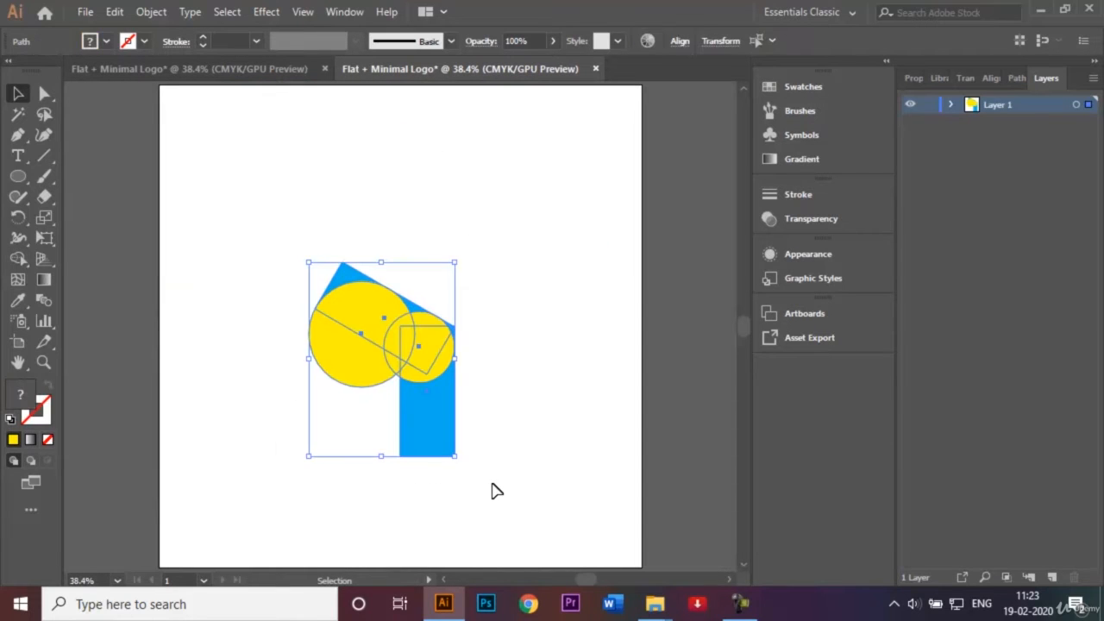
{"action": "left_click", "coordinate": [17, 258]}
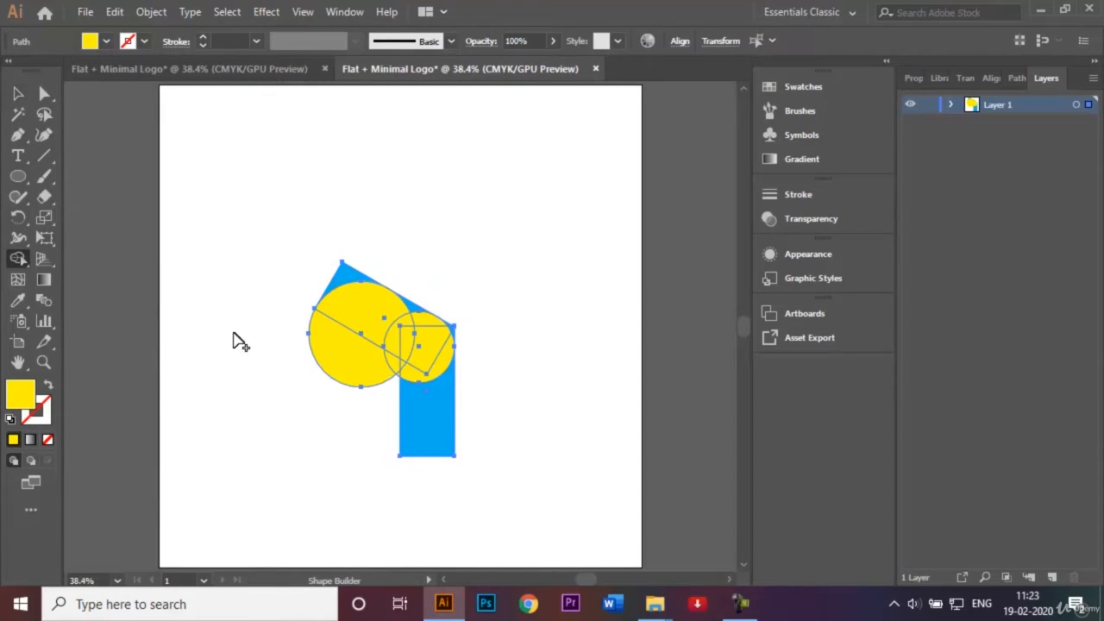
{"action": "mouse_move", "coordinate": [280, 340]}
{"action": "left_mouse_down"}
{"action": "mouse_move", "coordinate": [392, 364]}
{"action": "mouse_move", "coordinate": [398, 377]}
{"action": "mouse_move", "coordinate": [379, 263]}
{"action": "mouse_move", "coordinate": [386, 300]}
{"action": "left_mouse_up"}
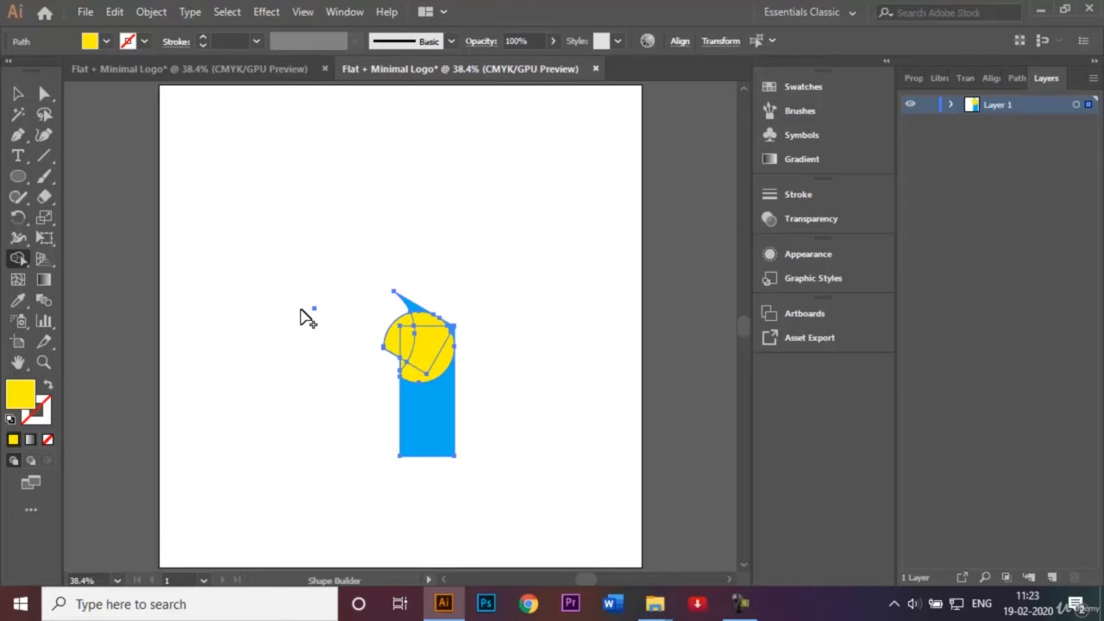
Try removing only the small circle's piece left of the upright bar with Shape Builder, and undo that removal.
{"action": "key", "text": "ctrl+equal"}
{"action": "key", "text": "ctrl+equal"}
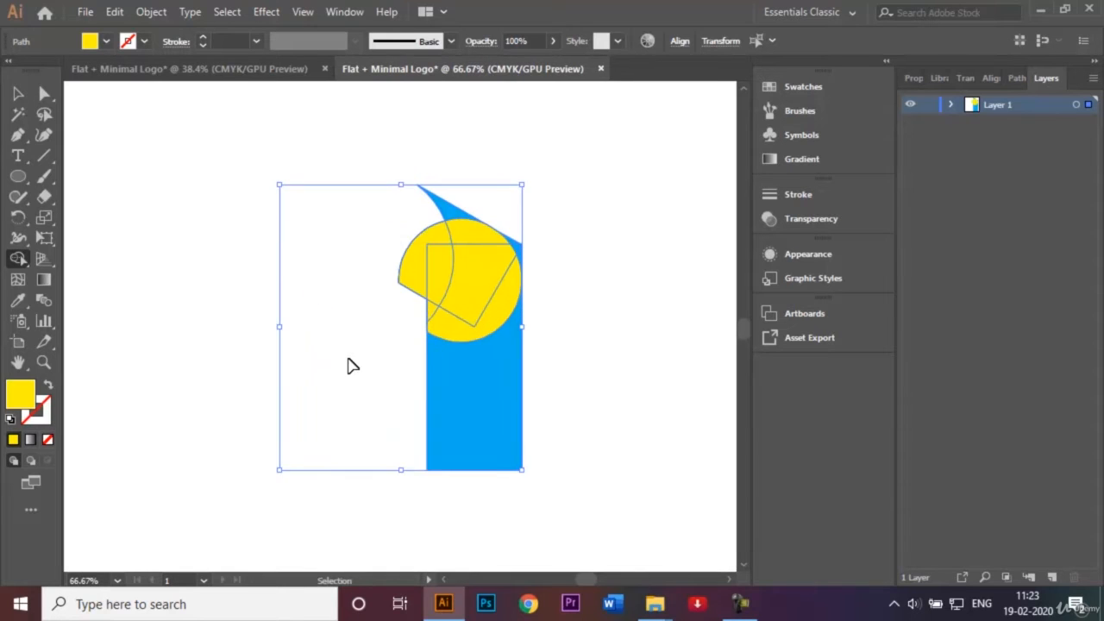
{"action": "left_click", "coordinate": [405, 275], "text": "alt"}
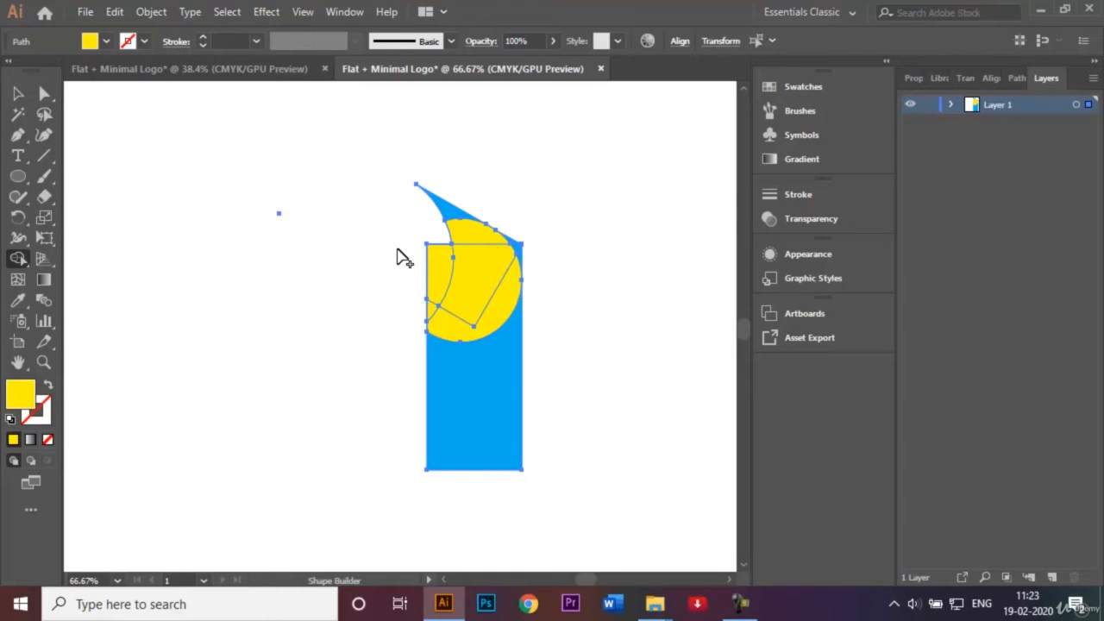
{"action": "key", "text": "v"}
{"action": "key", "text": "shift+m"}
{"action": "key", "text": "ctrl+z"}
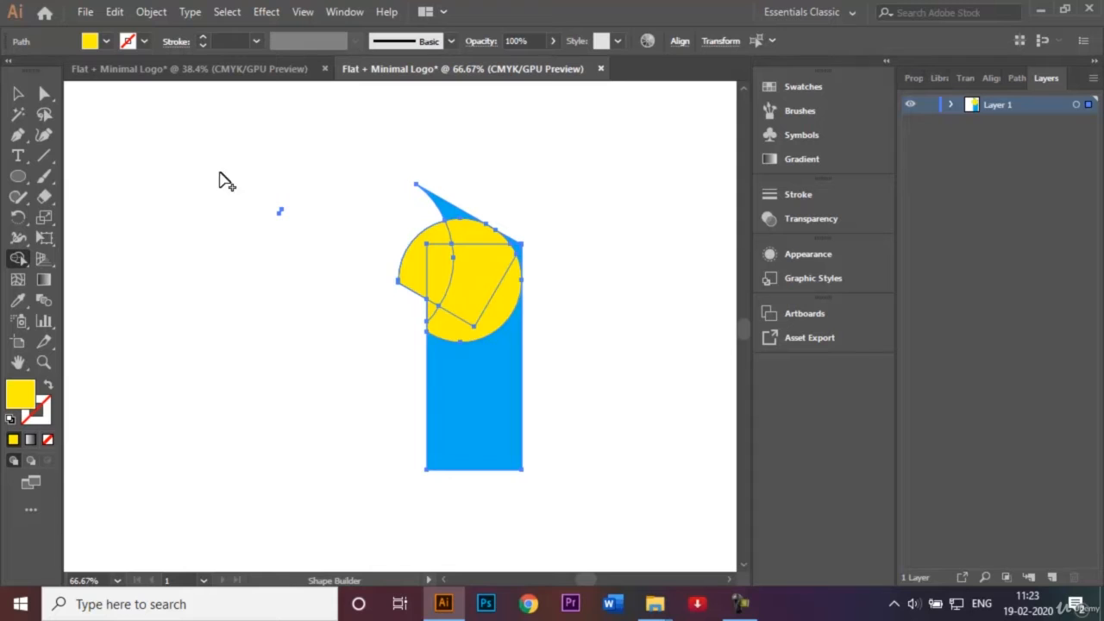
Select the remaining blue and yellow shapes and remove the small circle's left portion up to the large circle's arc with Shape Builder.
{"action": "left_click", "coordinate": [18, 93]}
{"action": "left_click", "coordinate": [128, 185]}
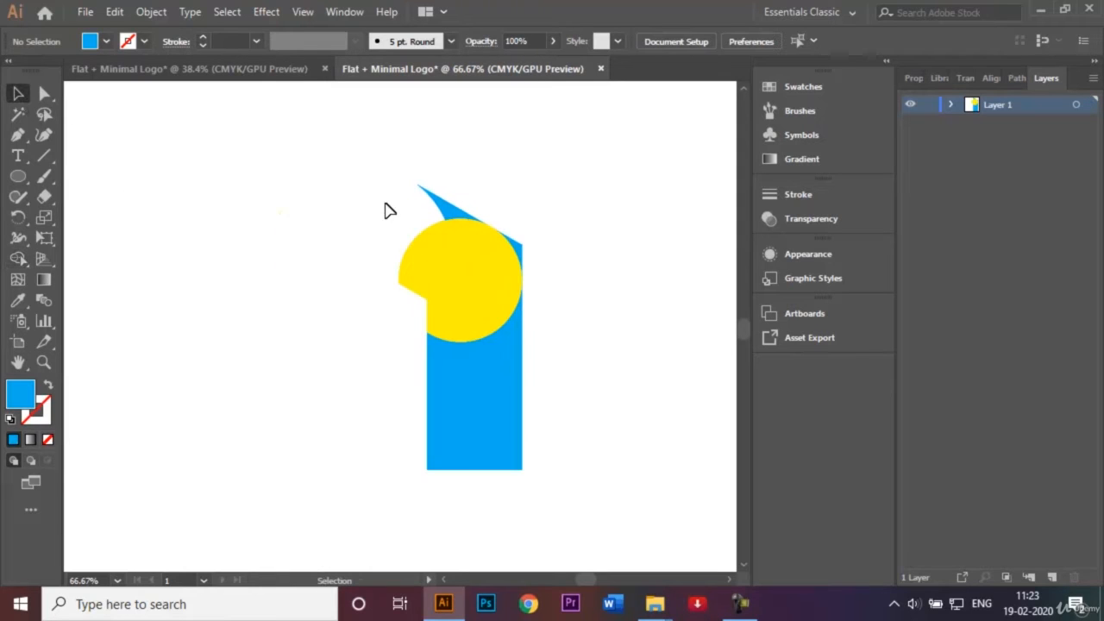
{"action": "left_click", "coordinate": [439, 256]}
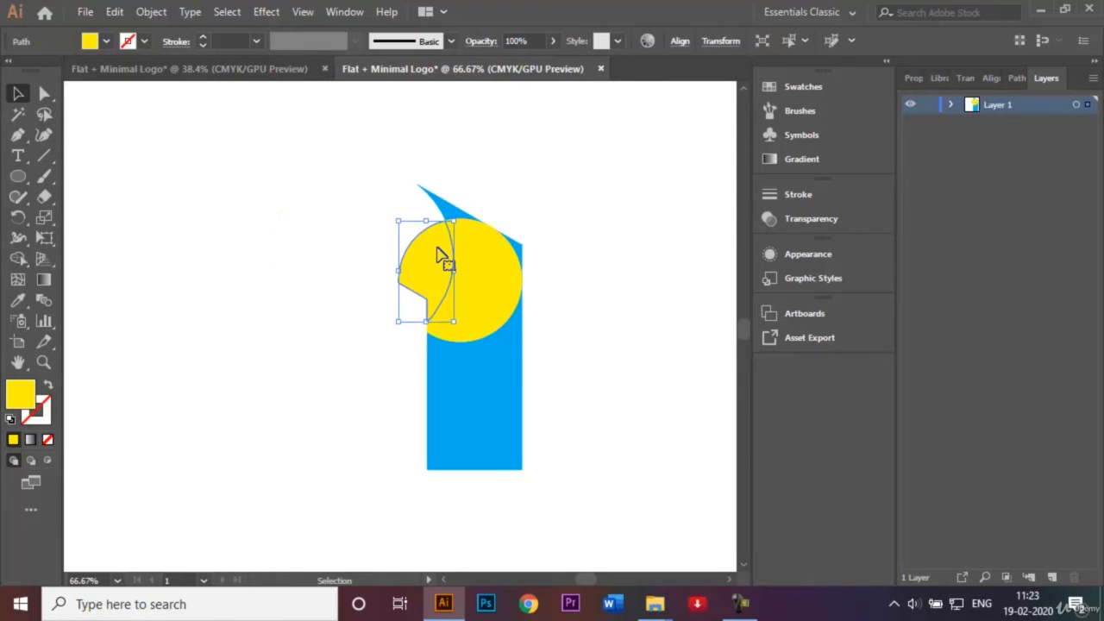
{"action": "left_click", "coordinate": [500, 271], "text": "shift"}
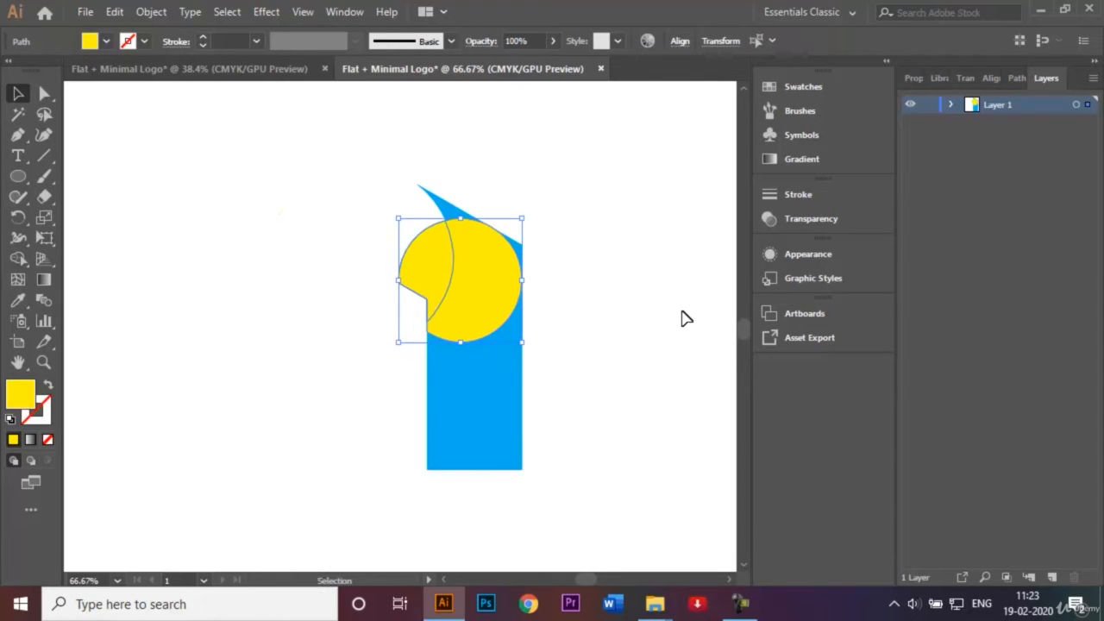
{"action": "left_click", "coordinate": [661, 276]}
{"action": "left_click_drag", "start_coordinate": [598, 470], "coordinate": [349, 207]}
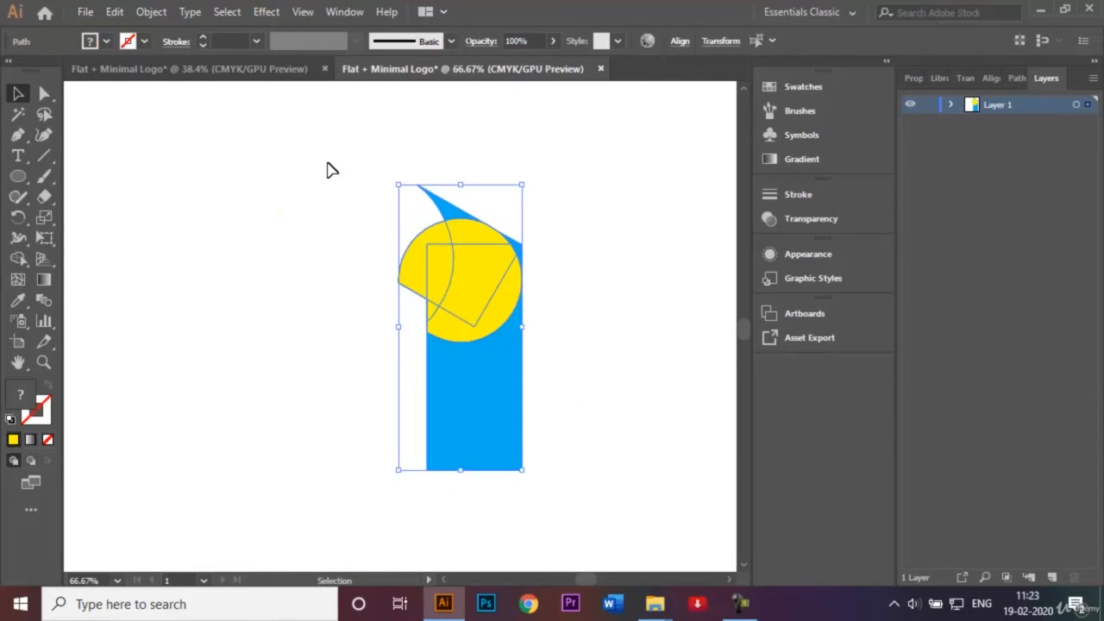
{"action": "left_click", "coordinate": [18, 258]}
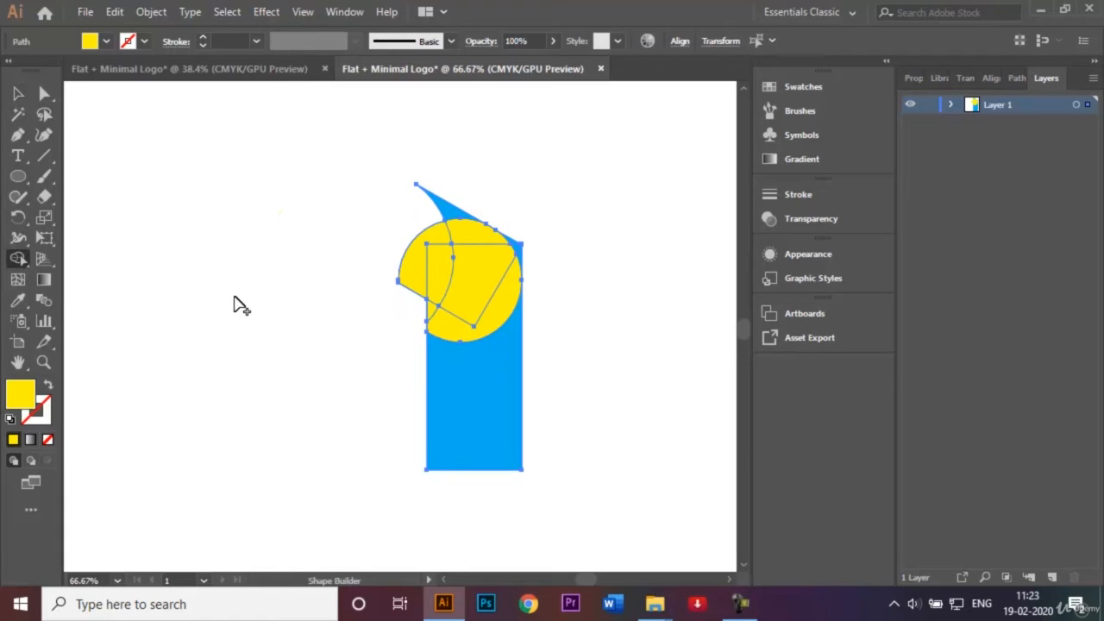
{"action": "mouse_move", "coordinate": [397, 315]}
{"action": "left_mouse_down"}
{"action": "mouse_move", "coordinate": [424, 275]}
{"action": "mouse_move", "coordinate": [435, 312]}
{"action": "mouse_move", "coordinate": [435, 289]}
{"action": "left_mouse_up"}
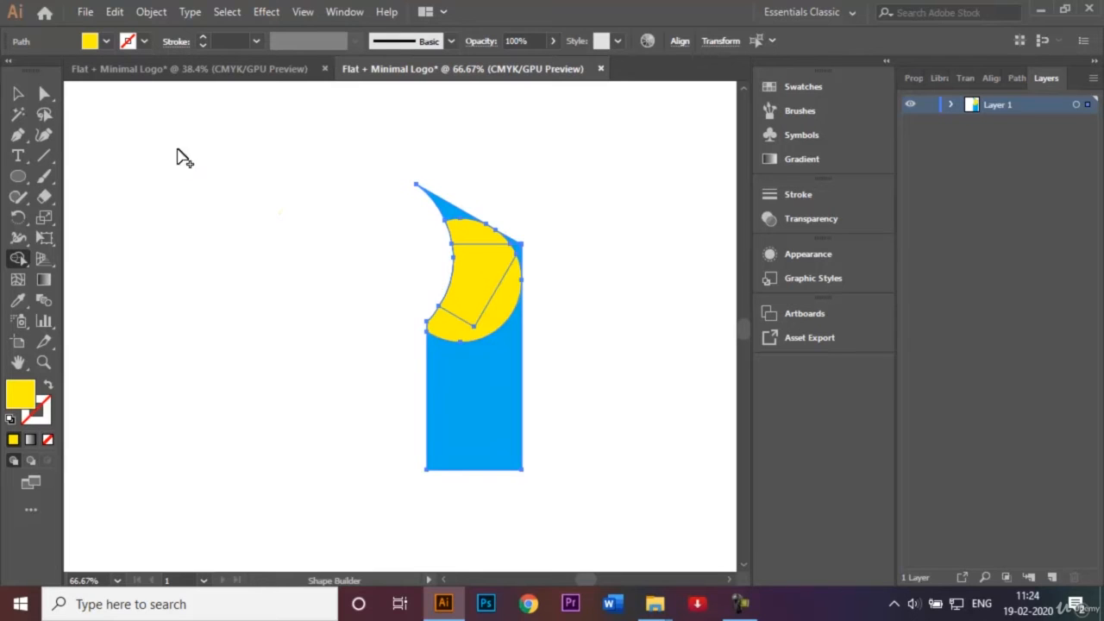
Switch to the other open document to view the finished Y-shaped logo for reference.
{"action": "left_click", "coordinate": [167, 69]}
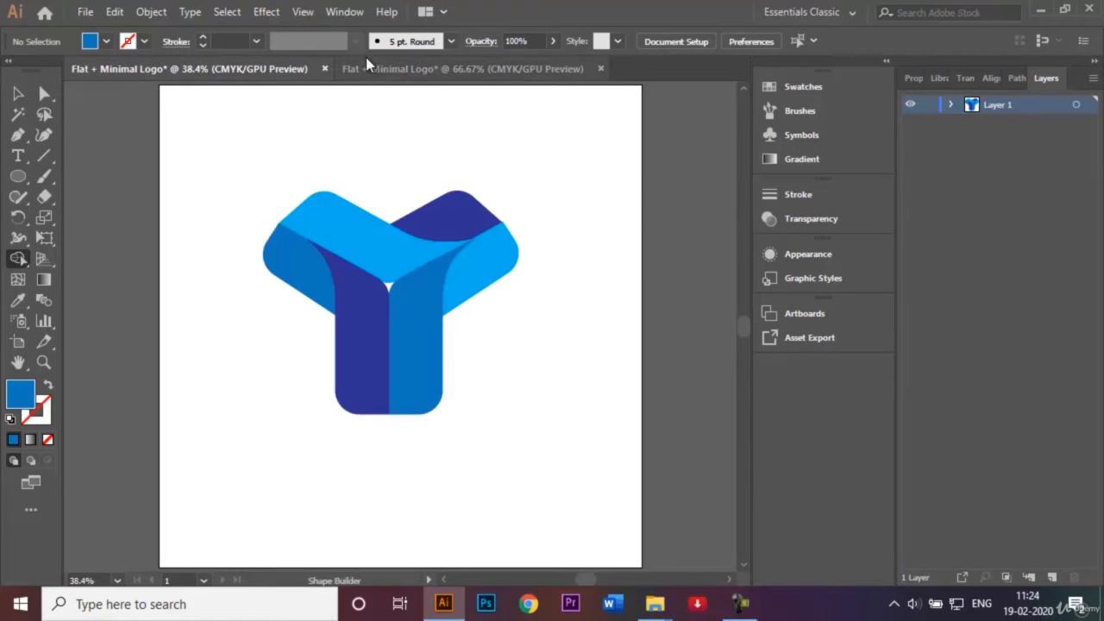
Return to the working document and merge the remaining blue and yellow pieces into one shape with Shape Builder.
{"action": "left_click", "coordinate": [417, 71]}
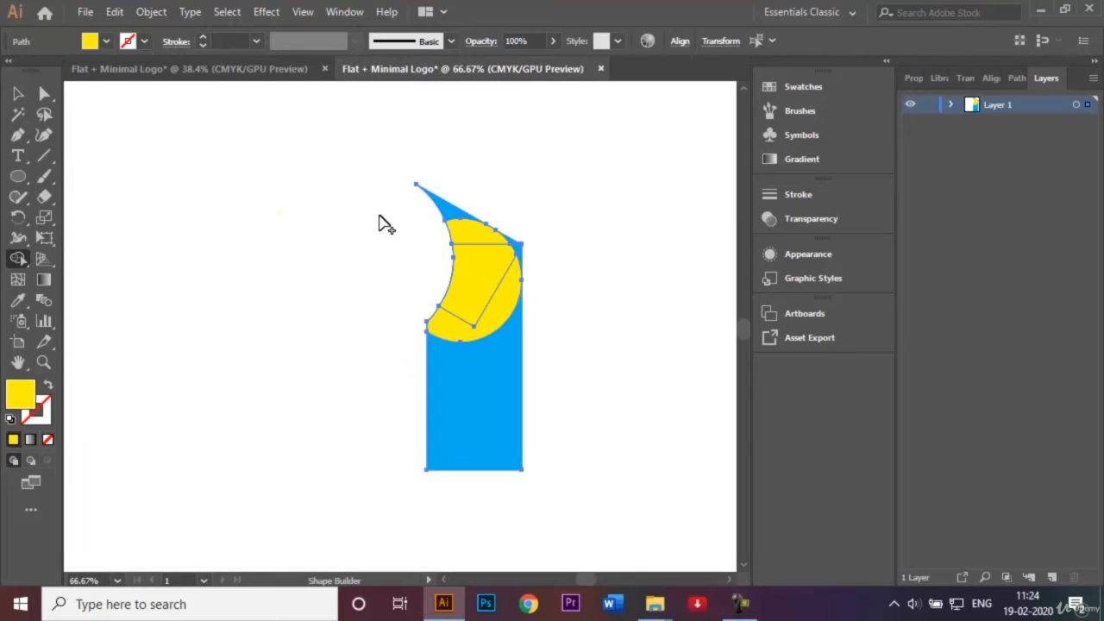
{"action": "mouse_move", "coordinate": [483, 444]}
{"action": "left_mouse_down"}
{"action": "mouse_move", "coordinate": [511, 259]}
{"action": "mouse_move", "coordinate": [527, 265]}
{"action": "mouse_move", "coordinate": [475, 243]}
{"action": "mouse_move", "coordinate": [452, 216]}
{"action": "left_mouse_up"}
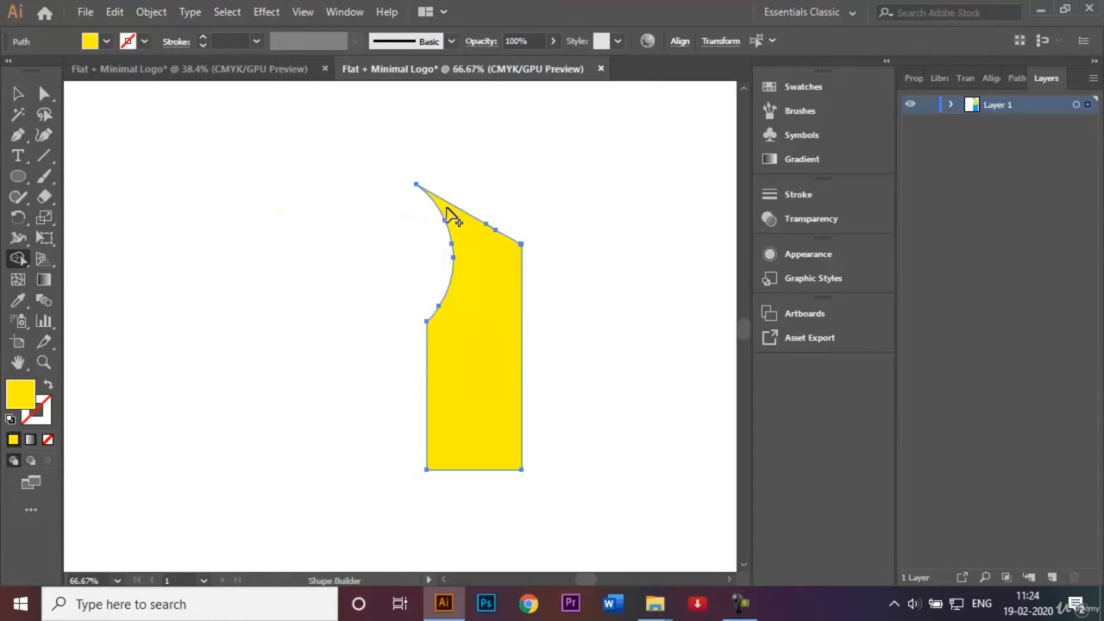
Round the corner where the concave arc meets the yellow shape's left edge, with a radius of about 89 px.
{"action": "left_click", "coordinate": [43, 95]}
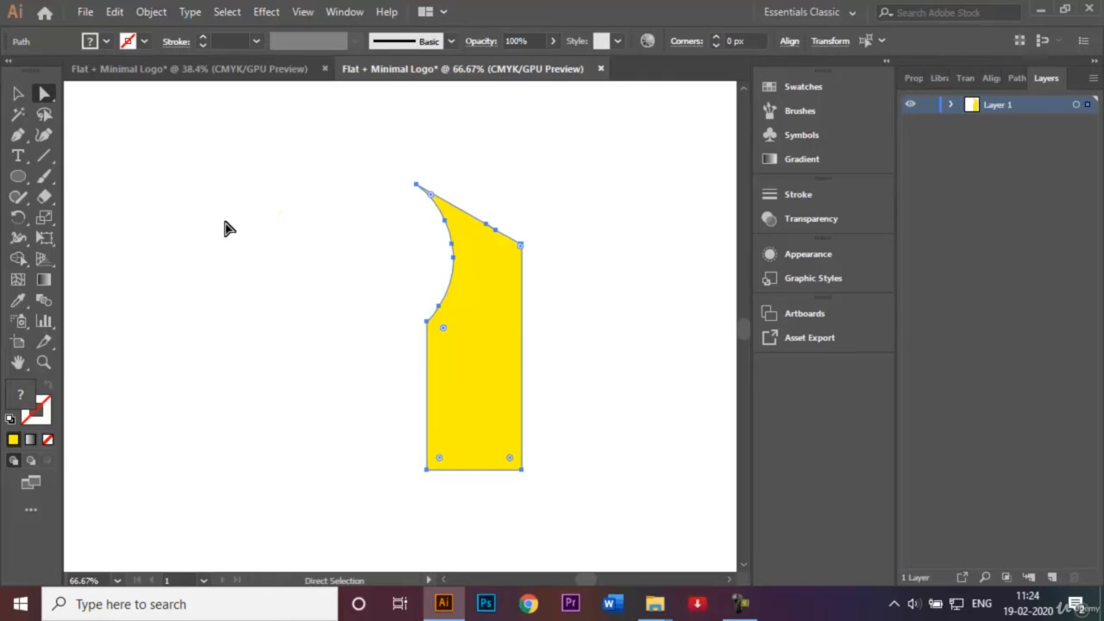
{"action": "left_click", "coordinate": [377, 299]}
{"action": "left_click_drag", "start_coordinate": [425, 320], "coordinate": [549, 369]}
{"action": "left_click", "coordinate": [426, 322]}
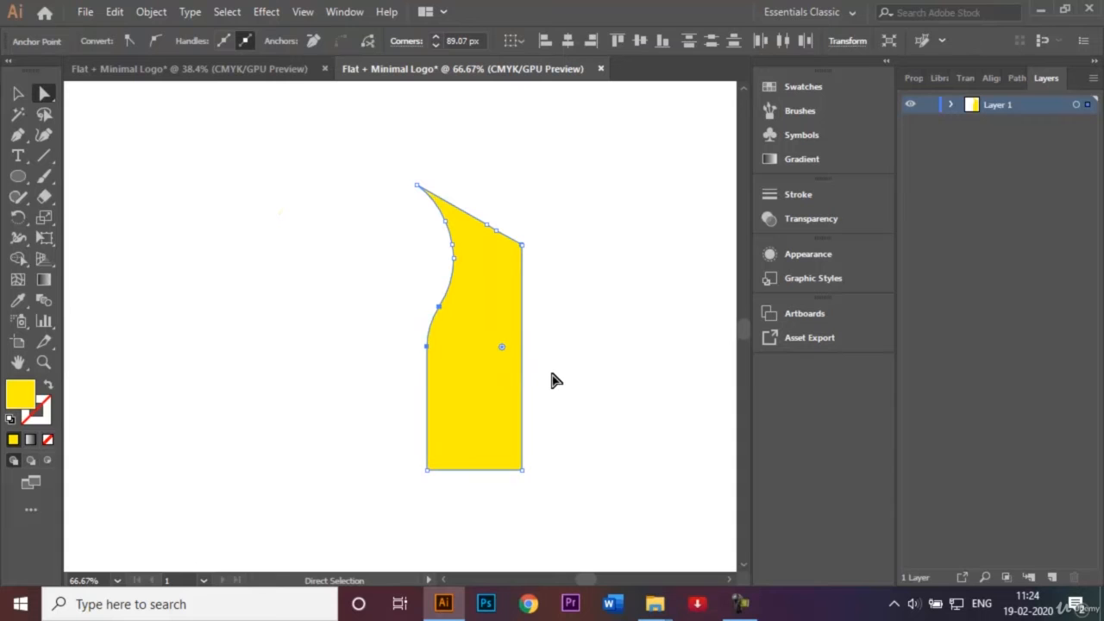
Examine up close the corner where the yellow shape's slanted top meets its long straight edge.
{"action": "left_click", "coordinate": [523, 248]}
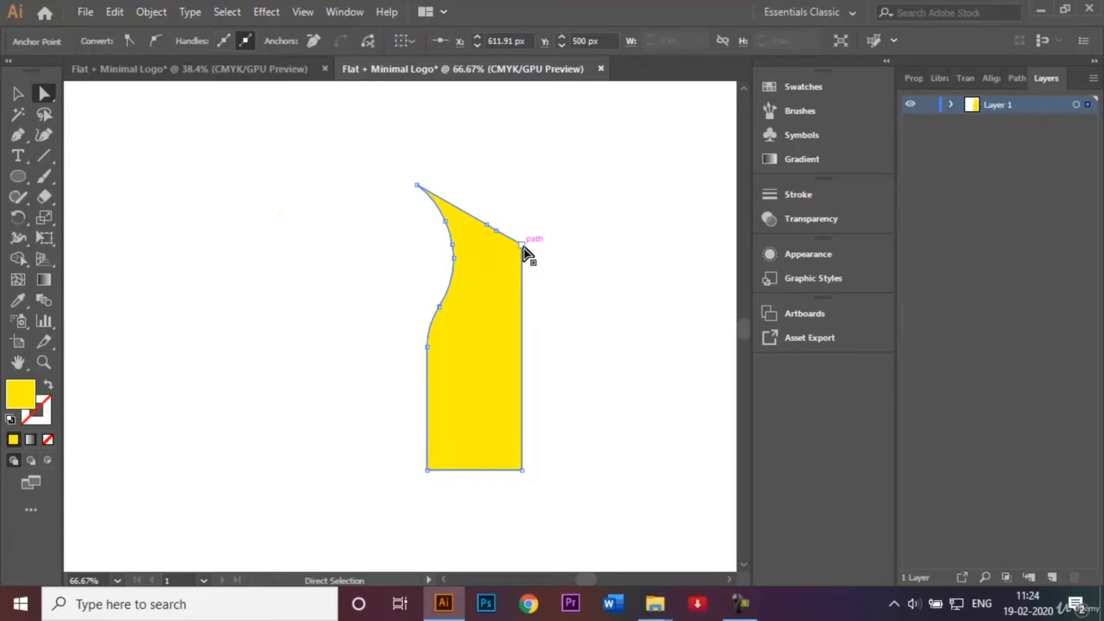
{"action": "left_click", "coordinate": [524, 250]}
{"action": "left_click", "coordinate": [576, 290]}
{"action": "key", "text": "ctrl+equal"}
{"action": "key", "text": "ctrl+equal"}
{"action": "key", "text": "ctrl+equal"}
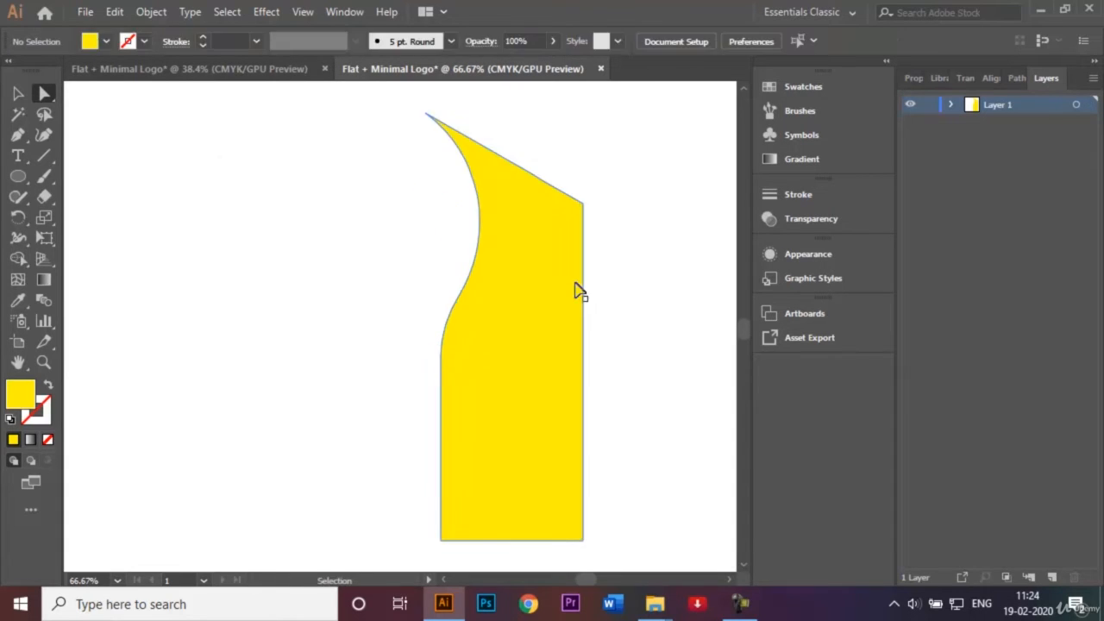
{"action": "left_click", "coordinate": [730, 579]}
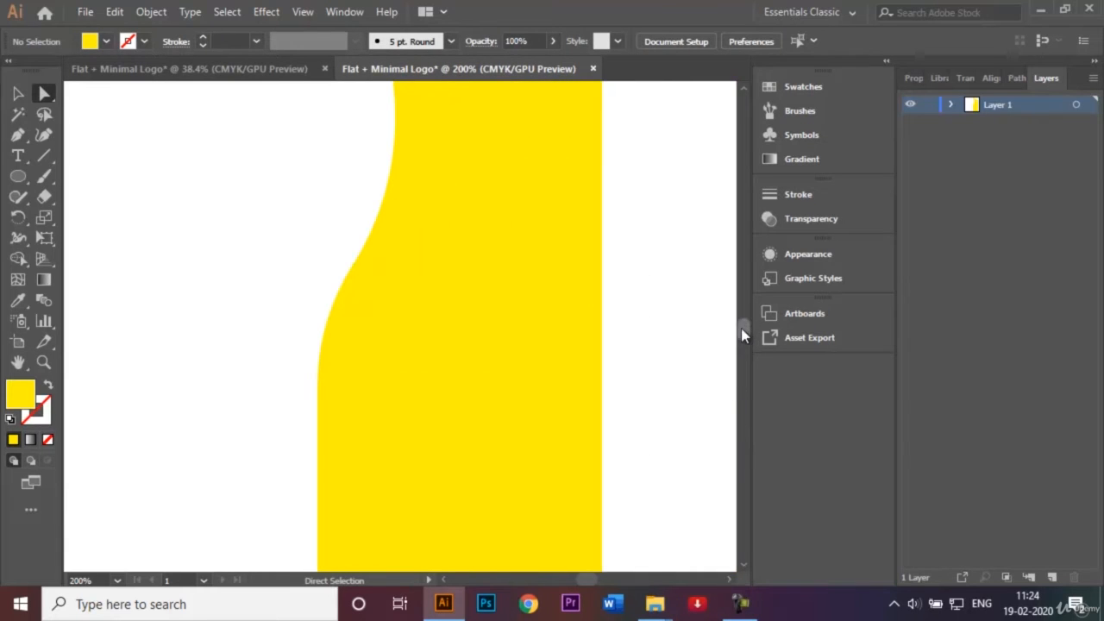
{"action": "left_click_drag", "start_coordinate": [740, 328], "coordinate": [743, 325]}
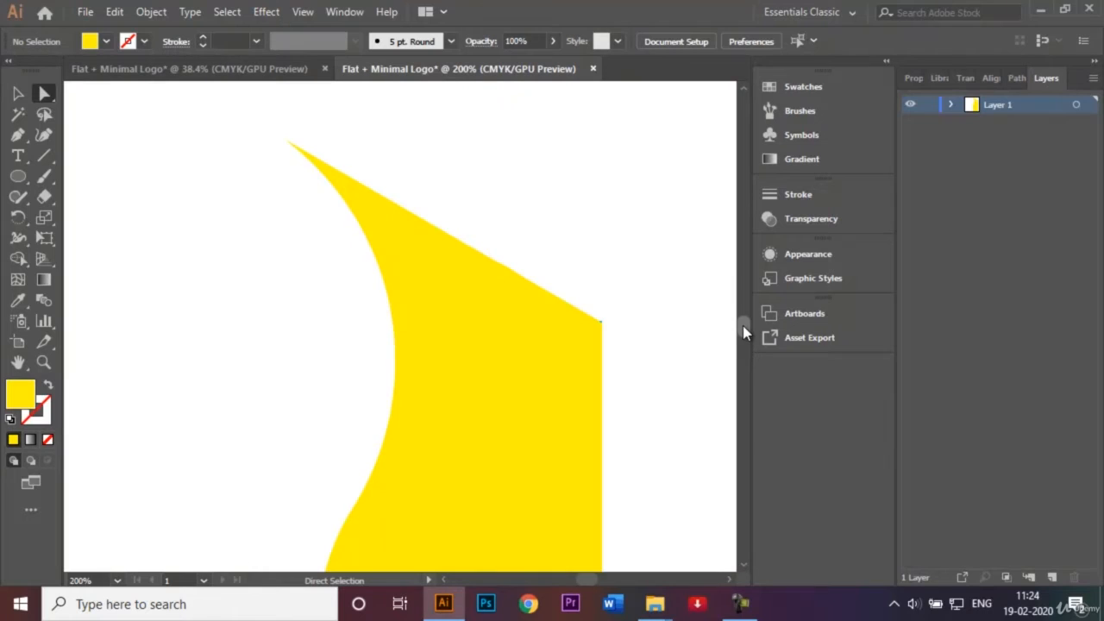
{"action": "left_click", "coordinate": [601, 322]}
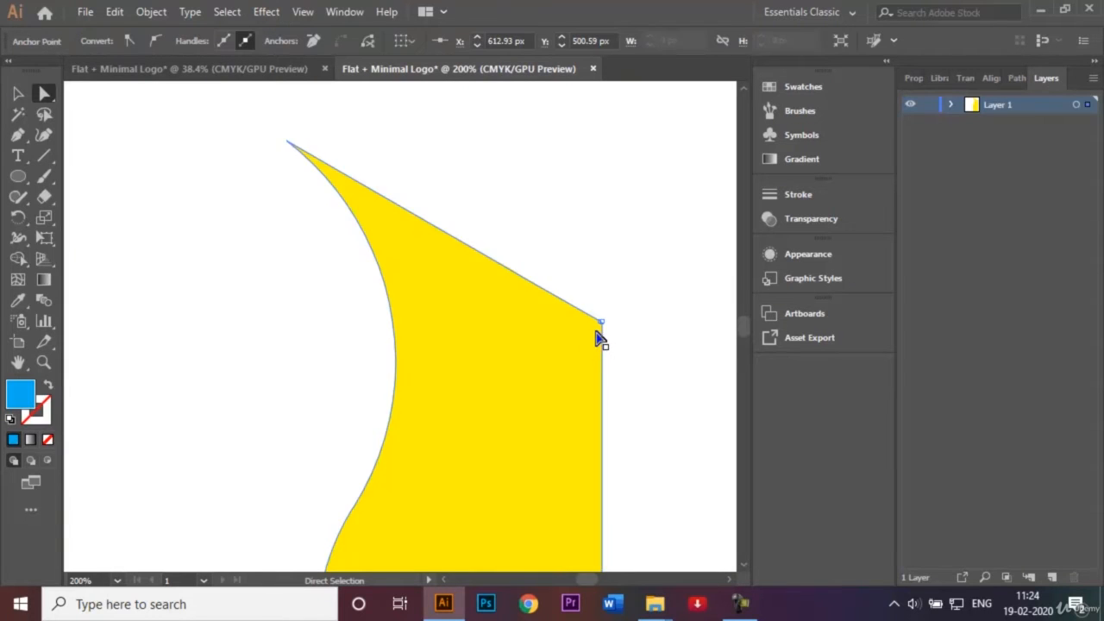
{"action": "left_click", "coordinate": [190, 198]}
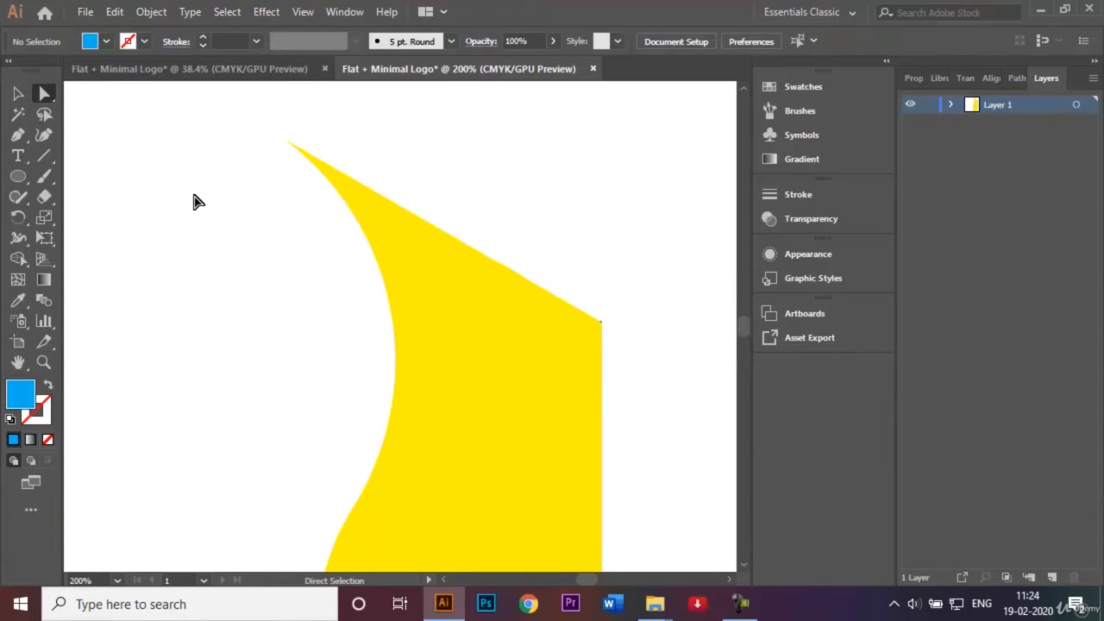
{"action": "key", "text": "ctrl+0"}
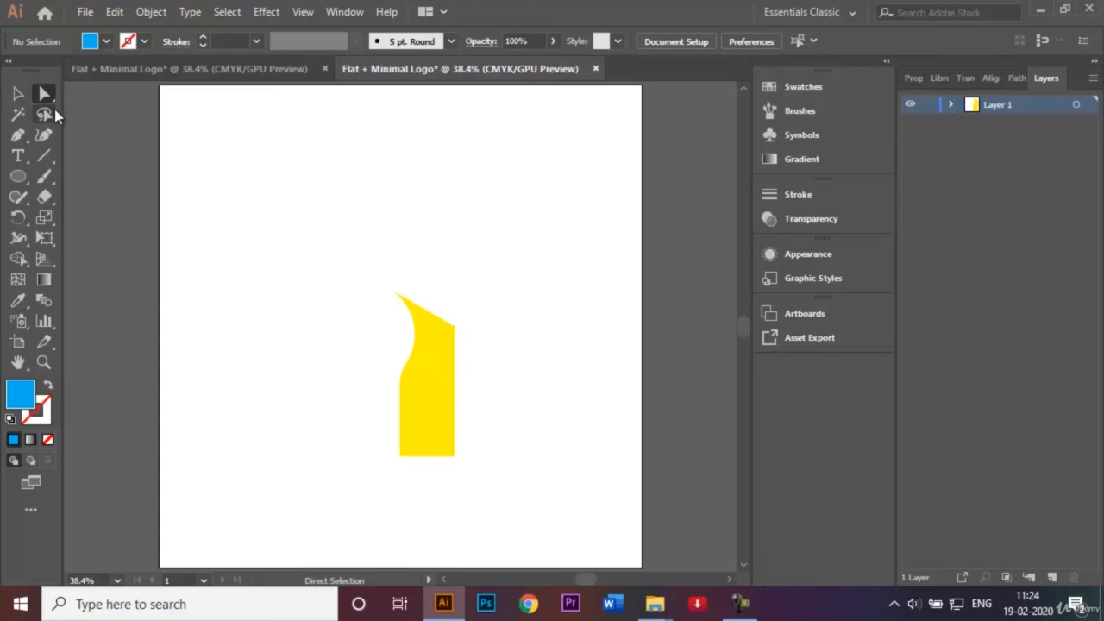
Duplicate the yellow shape and place the copy beside it on the left, without overlap.
{"action": "left_click", "coordinate": [17, 93]}
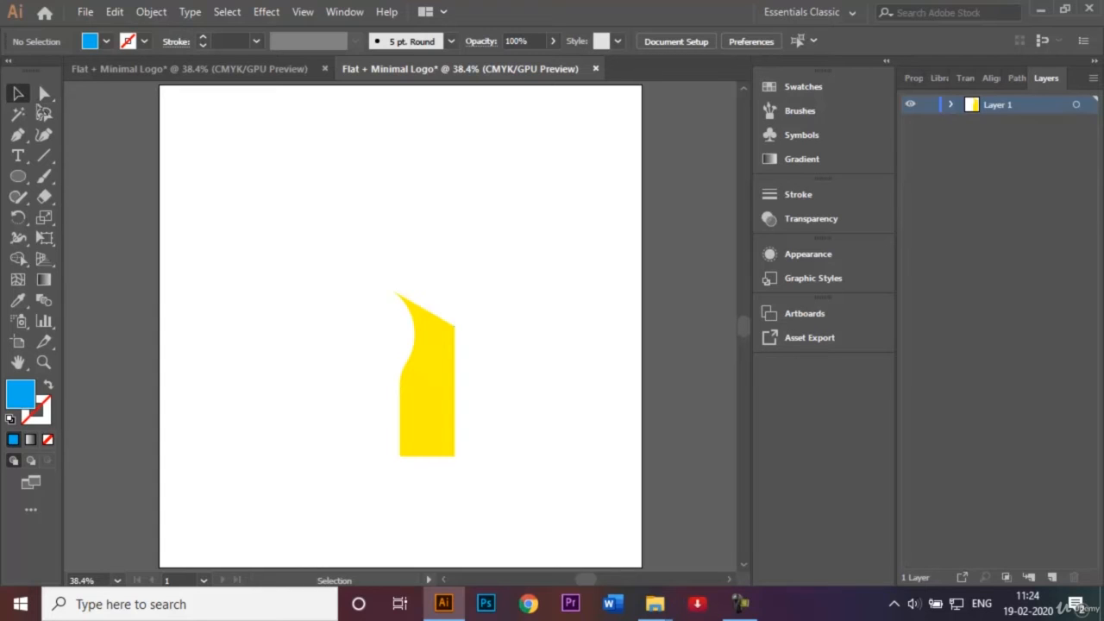
{"action": "left_click", "coordinate": [436, 398]}
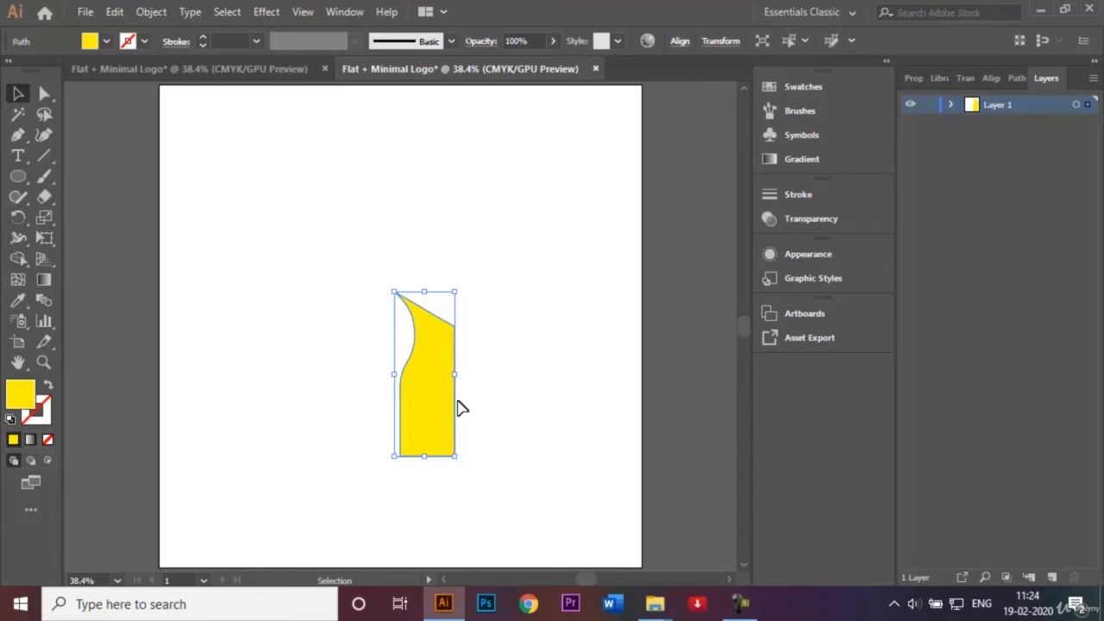
{"action": "key", "text": "ctrl+c"}
{"action": "key", "text": "ctrl+v"}
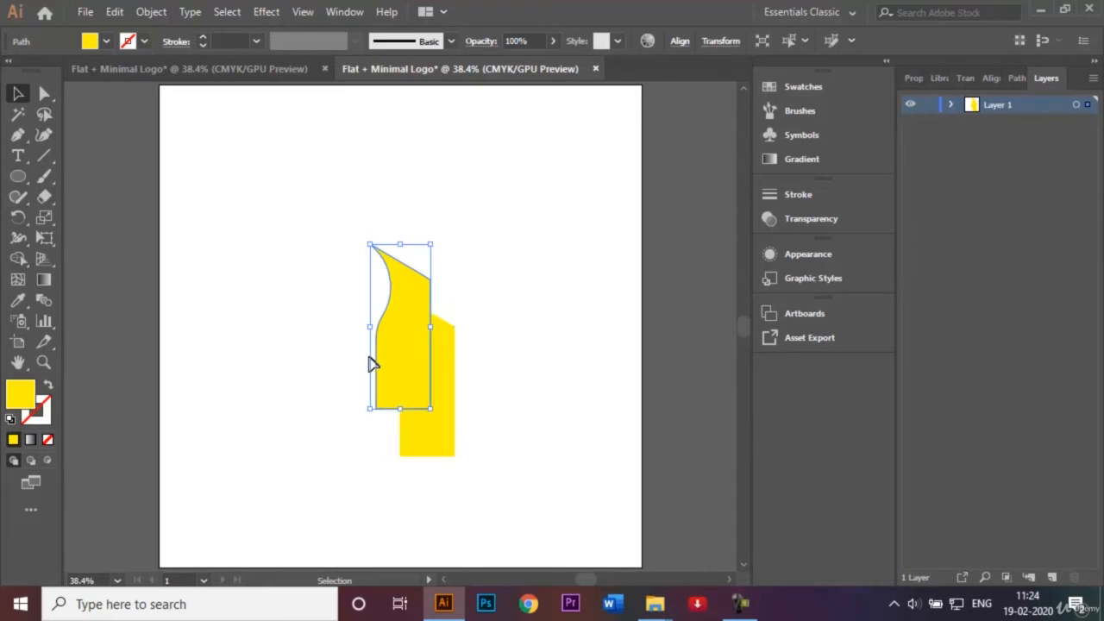
{"action": "left_click_drag", "start_coordinate": [394, 370], "coordinate": [340, 406]}
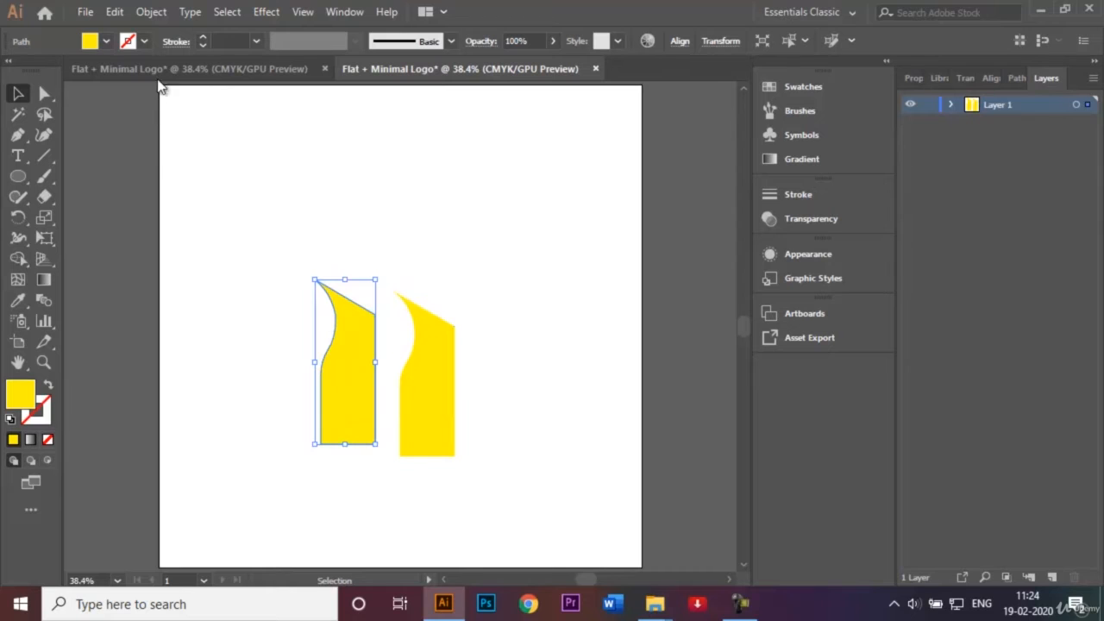
Fill the copied shape with orange-red.
{"action": "left_click", "coordinate": [107, 41]}
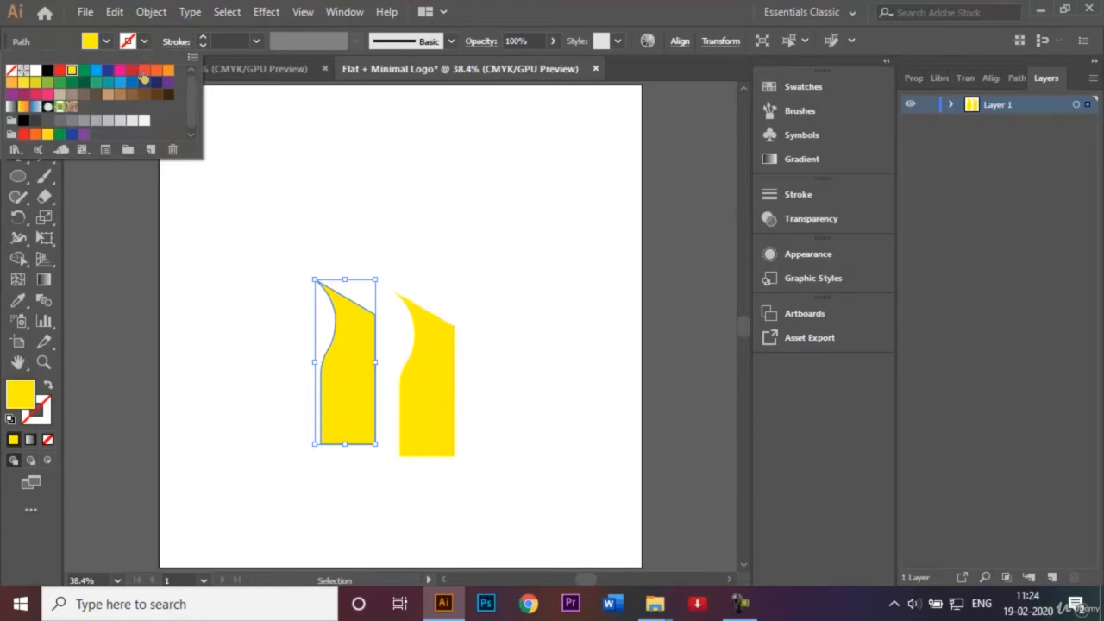
{"action": "left_click", "coordinate": [143, 71]}
{"action": "left_click", "coordinate": [466, 232]}
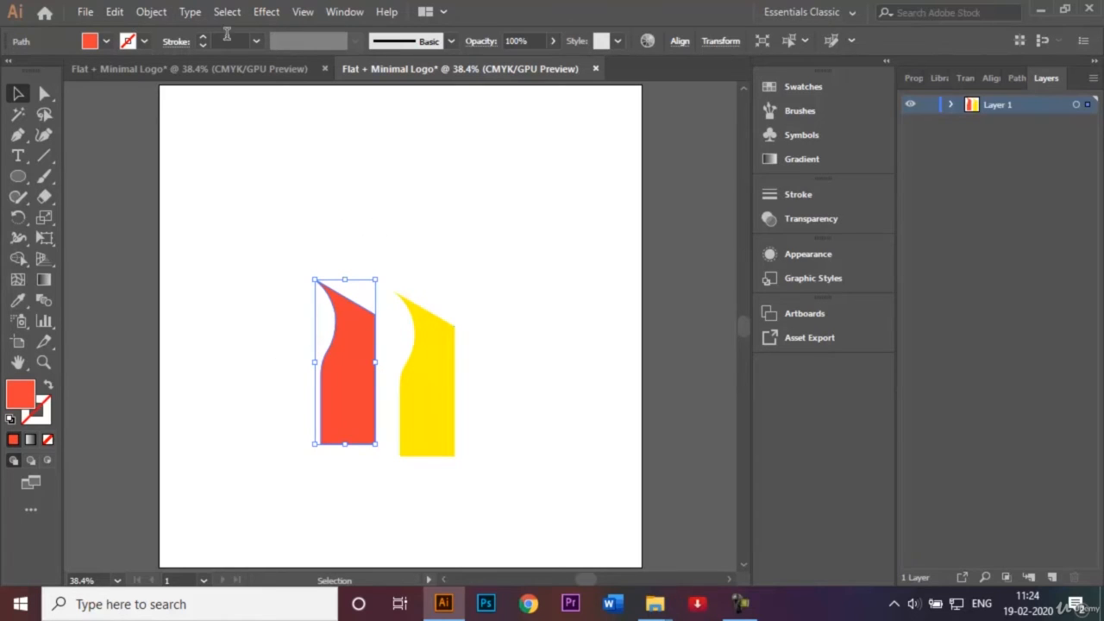
Reflect the red copy across the vertical axis.
{"action": "left_click", "coordinate": [151, 12]}
{"action": "mouse_move", "coordinate": [248, 32]}
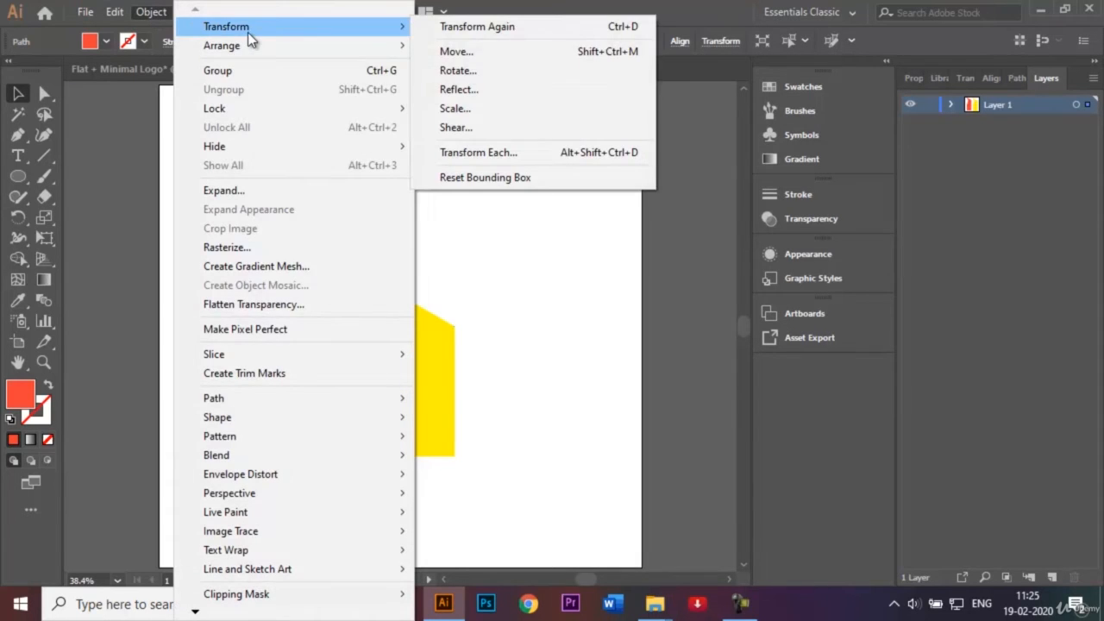
{"action": "left_click", "coordinate": [475, 90]}
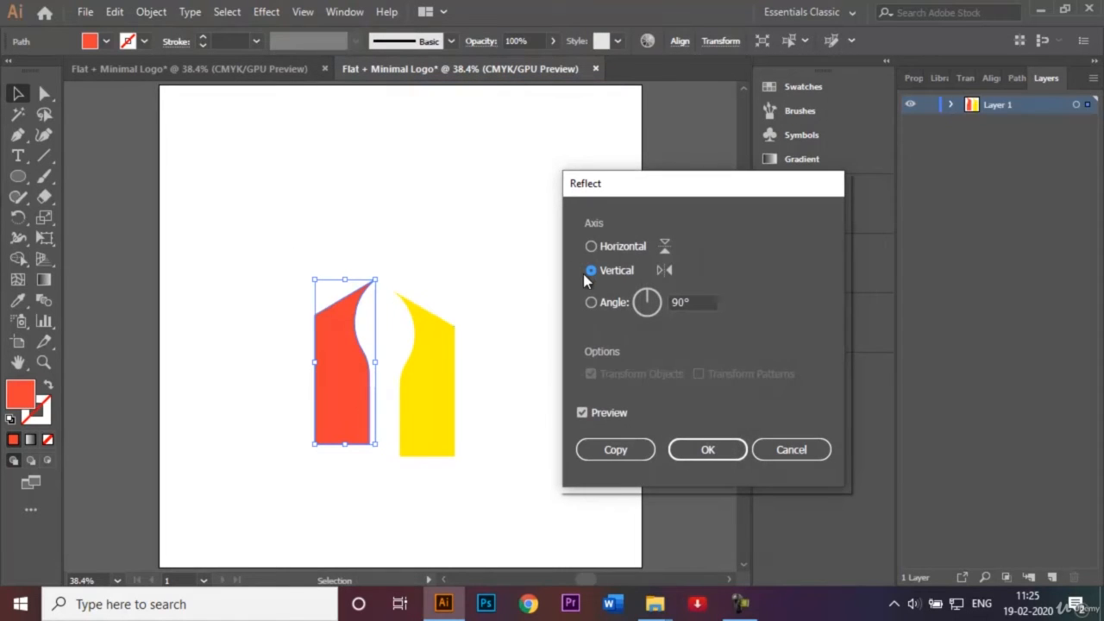
{"action": "left_click", "coordinate": [708, 452]}
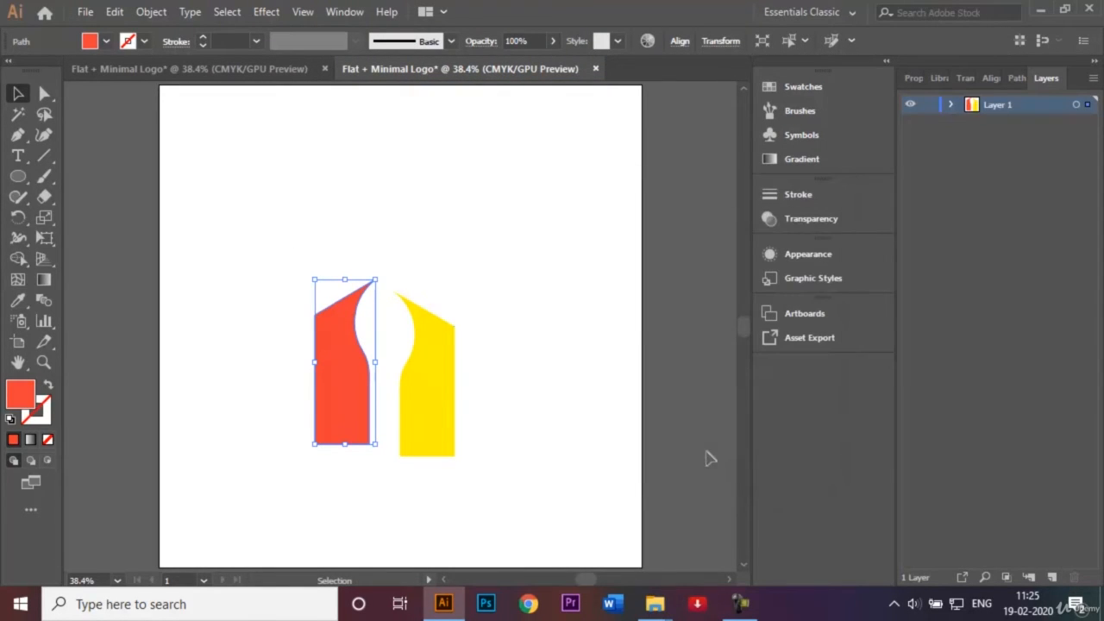
Move the red copy to the yellow shape's right side, with their straight edges touching and bottoms level.
{"action": "key", "text": "shift+Right"}
{"action": "key", "text": "shift+Right"}
{"action": "key", "text": "shift+Right"}
{"action": "key", "text": "shift+Right"}
{"action": "key", "text": "shift+Right"}
{"action": "key", "text": "shift+Right"}
{"action": "key", "text": "shift+Right"}
{"action": "key", "text": "shift+Right"}
{"action": "key", "text": "shift+Right"}
{"action": "key", "text": "shift+Right"}
{"action": "key", "text": "shift+Right"}
{"action": "key", "text": "shift+Right"}
{"action": "key", "text": "shift+Right"}
{"action": "key", "text": "shift+Right"}
{"action": "key", "text": "shift+Right"}
{"action": "key", "text": "shift+Right"}
{"action": "key", "text": "shift+Right"}
{"action": "key", "text": "shift+Right"}
{"action": "key", "text": "shift+Right"}
{"action": "key", "text": "shift+Right"}
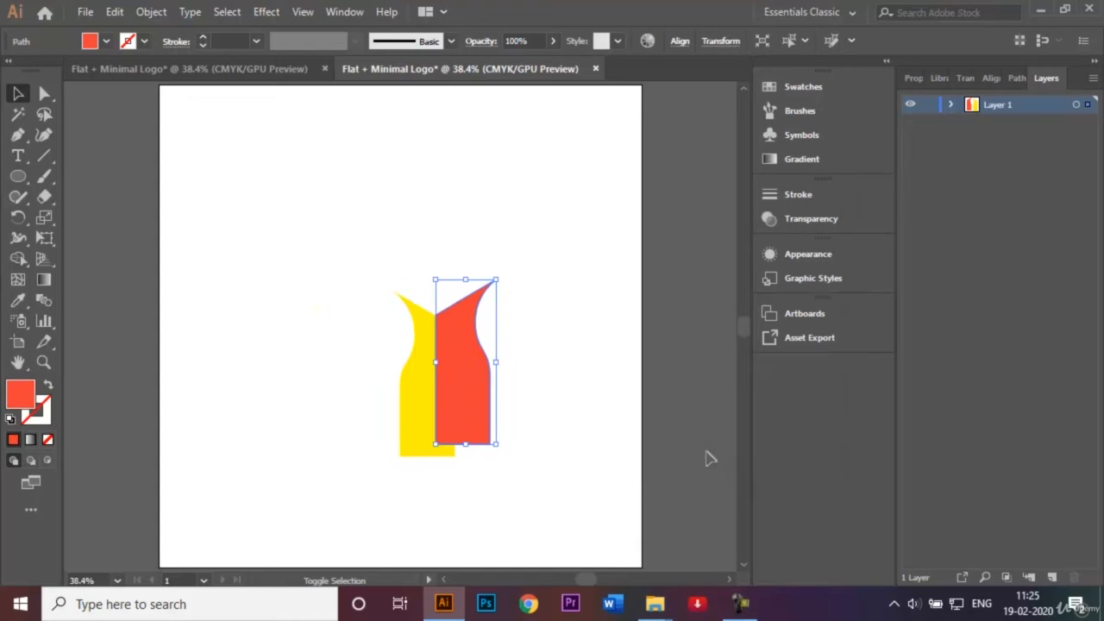
{"action": "key", "text": "shift+Right"}
{"action": "key", "text": "shift+Right"}
{"action": "key", "text": "shift+Right"}
{"action": "key", "text": "shift+Down"}
{"action": "key", "text": "shift+Down"}
{"action": "key", "text": "shift+Down"}
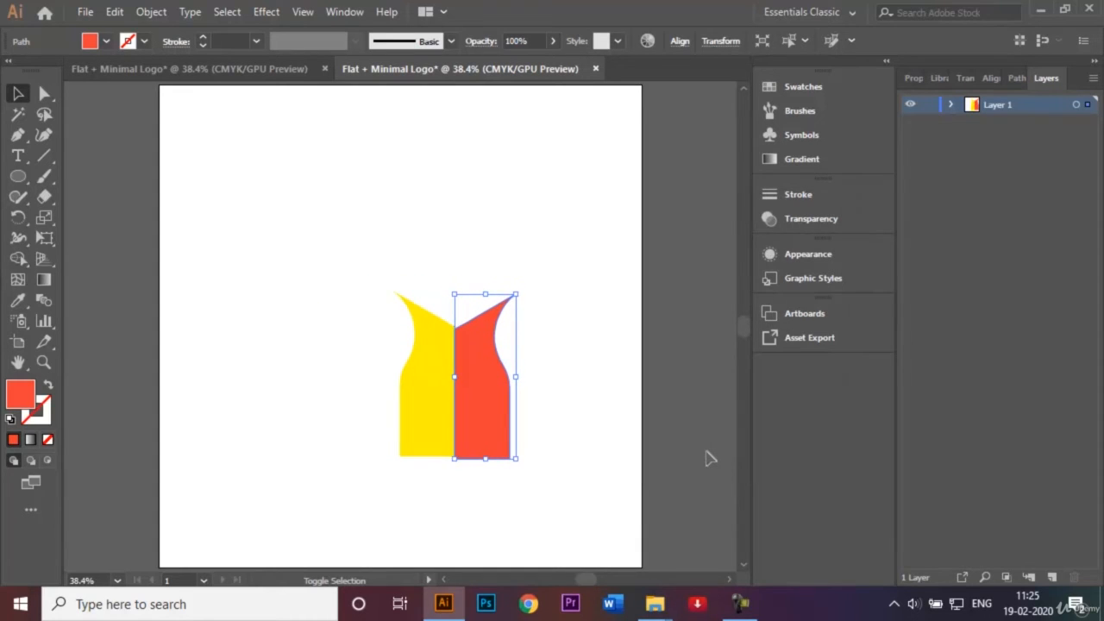
{"action": "key", "text": "shift+Up"}
{"action": "key", "text": "Right"}
{"action": "key", "text": "Right"}
{"action": "key", "text": "Right"}
{"action": "key", "text": "Right"}
{"action": "key", "text": "Right"}
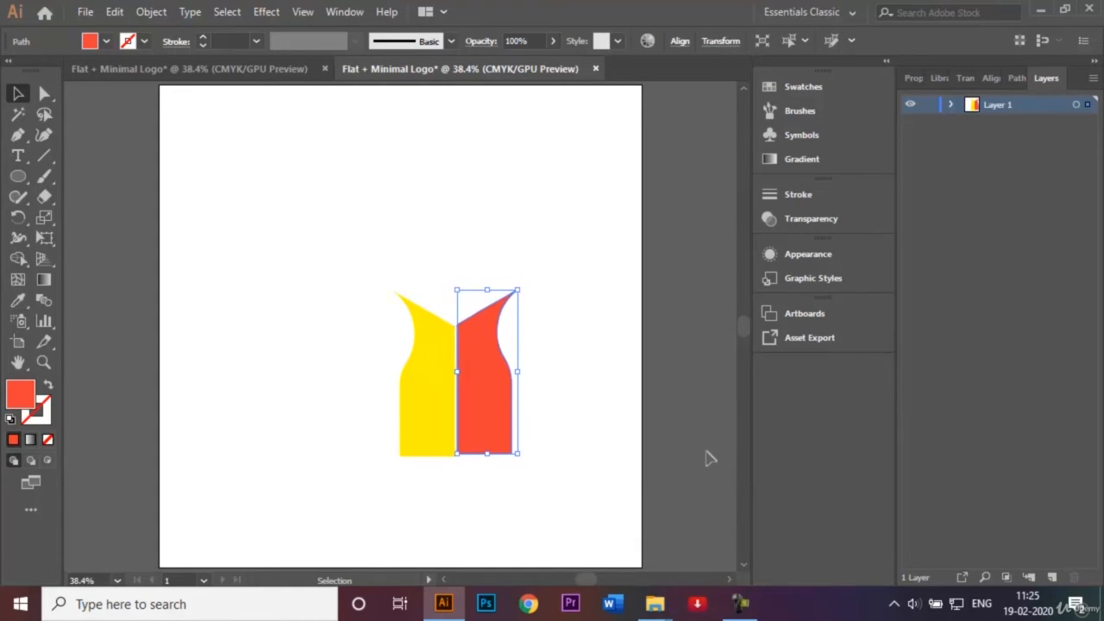
{"action": "key", "text": "Down"}
{"action": "key", "text": "Left"}
{"action": "key", "text": "Down"}
{"action": "key", "text": "Left"}
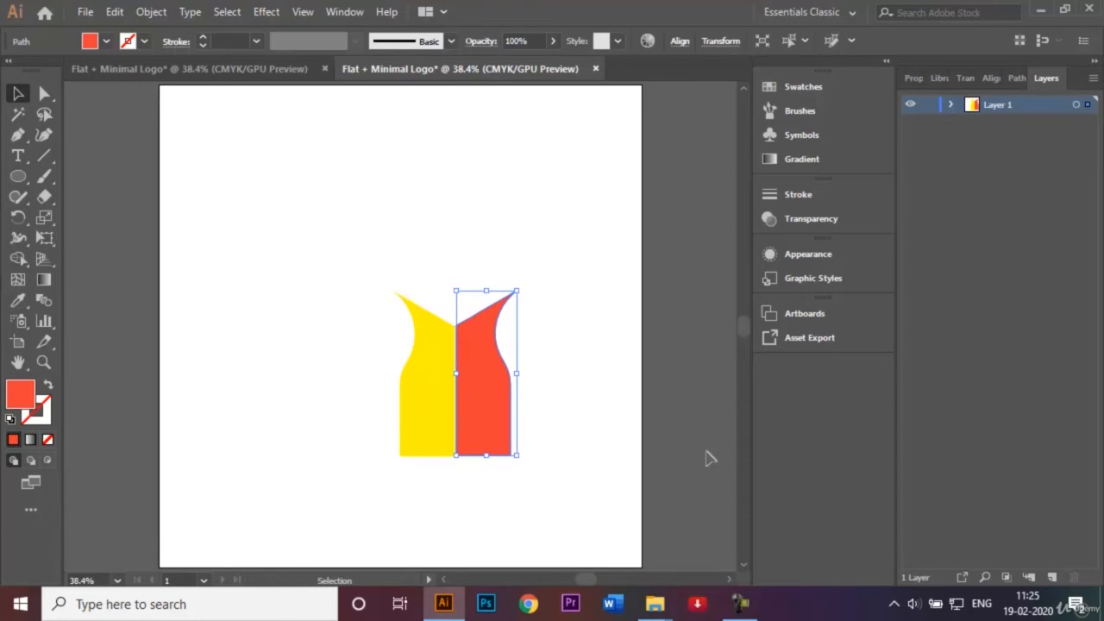
{"action": "key", "text": "Left"}
{"action": "key", "text": "Down"}
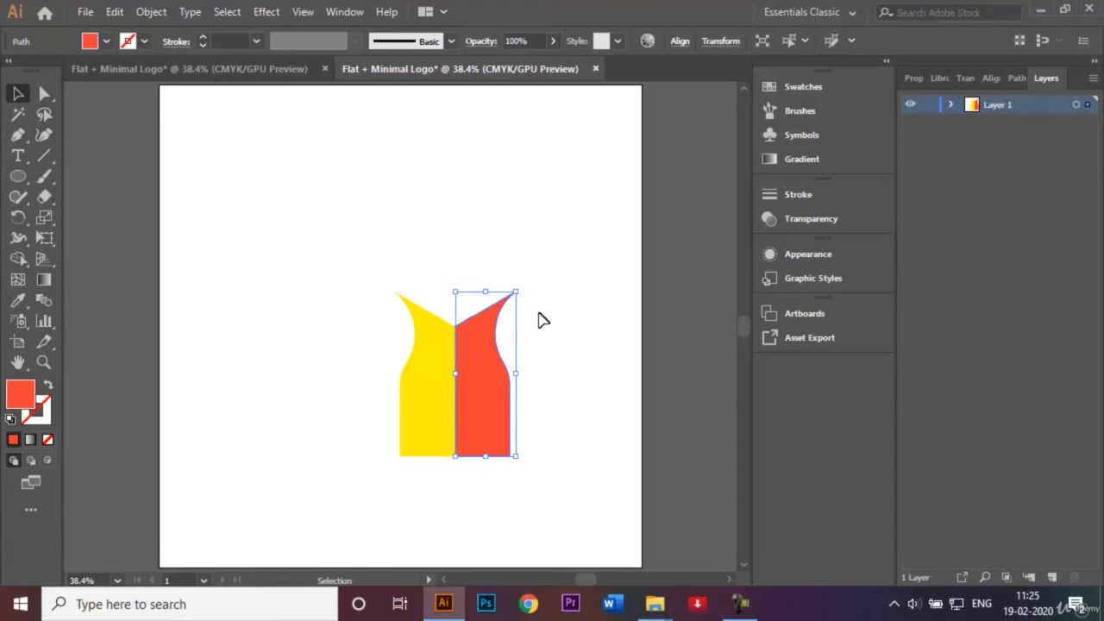
{"action": "left_click", "coordinate": [533, 272]}
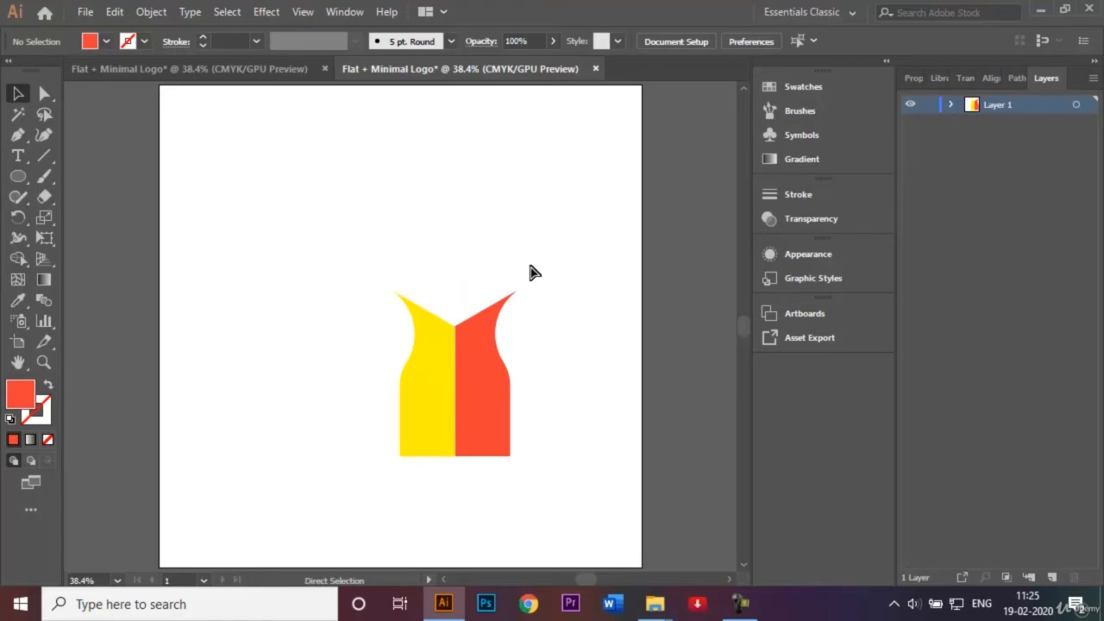
Nudge the red shape slightly left to close the thin gap along the seam with the yellow shape.
{"action": "key", "text": "ctrl+equal"}
{"action": "key", "text": "ctrl+equal"}
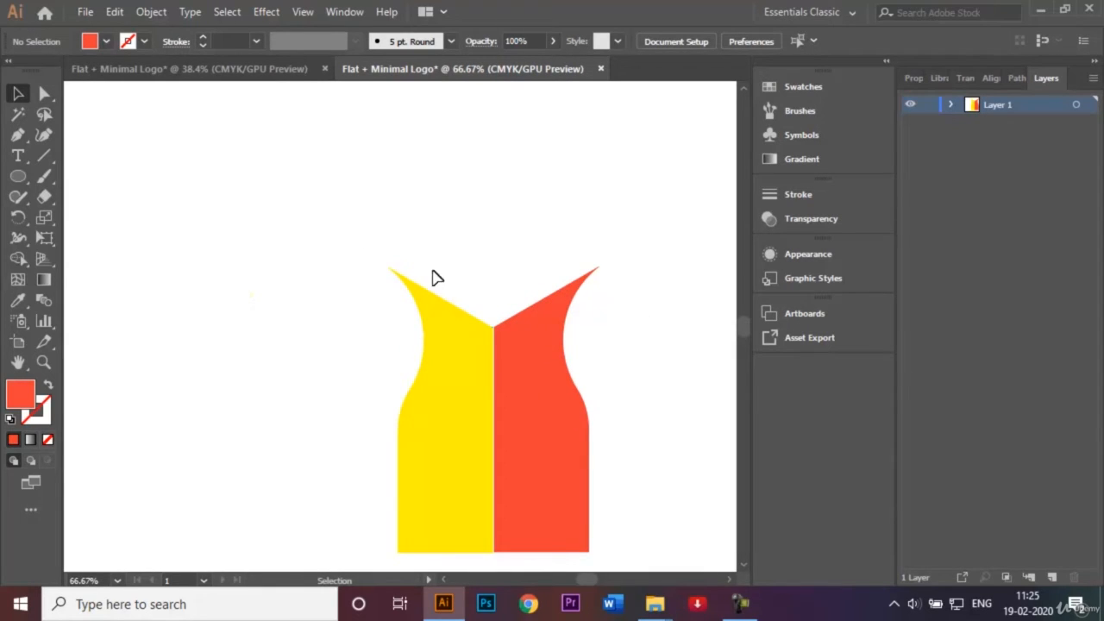
{"action": "left_click", "coordinate": [571, 453]}
{"action": "key", "text": "Left"}
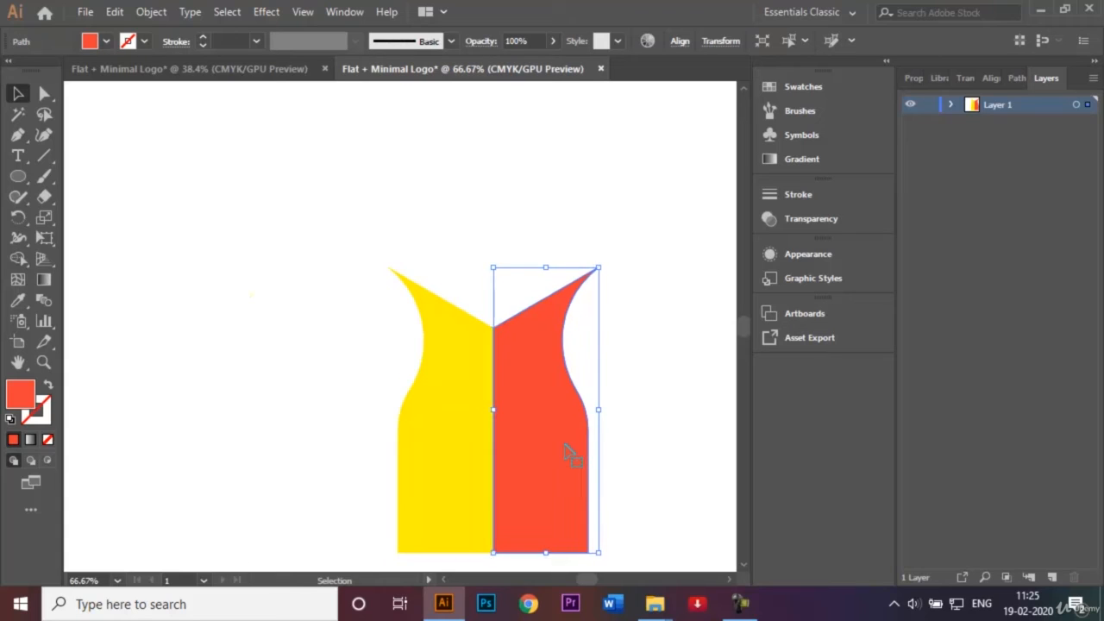
{"action": "left_click", "coordinate": [611, 266]}
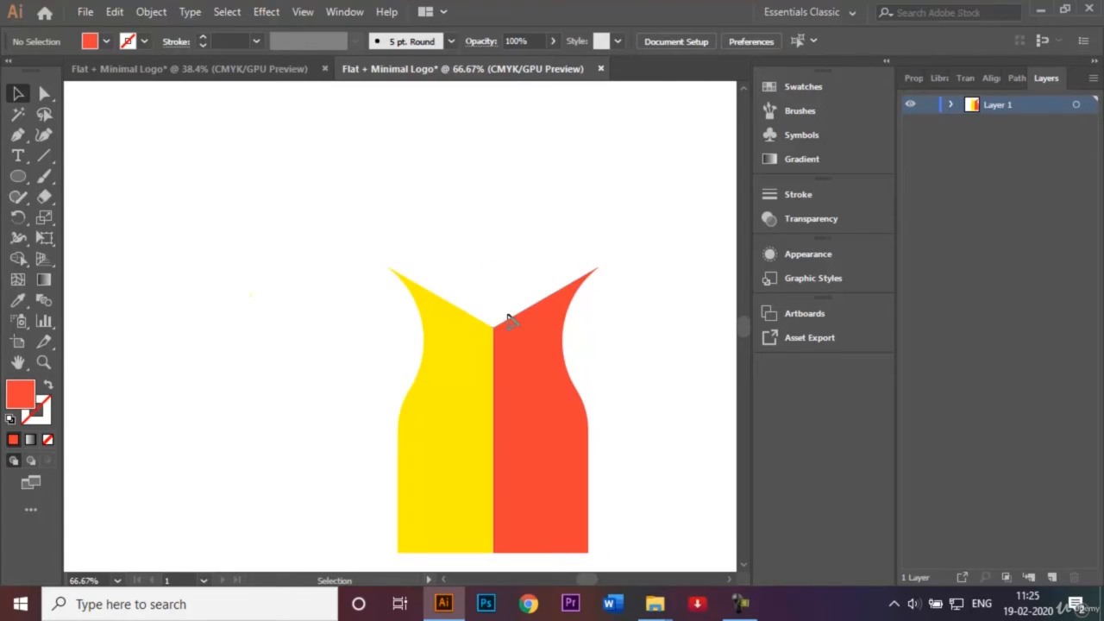
Round the red shape's inner top corner at the seam with a radius of about 2 px.
{"action": "left_click", "coordinate": [44, 93]}
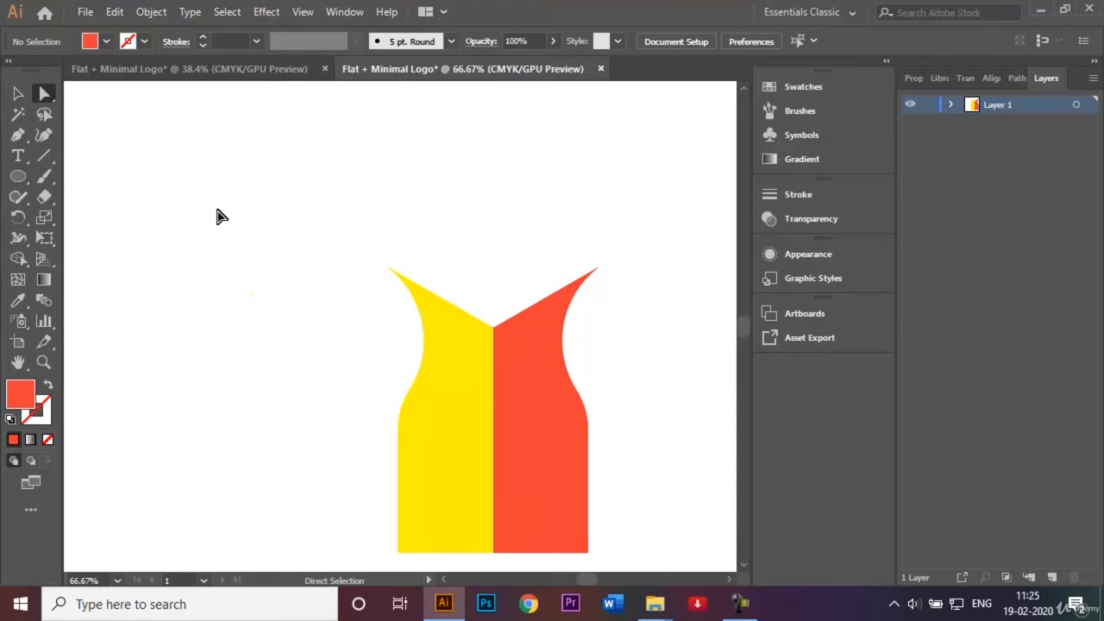
{"action": "key", "text": "ctrl+plus"}
{"action": "key", "text": "ctrl+plus"}
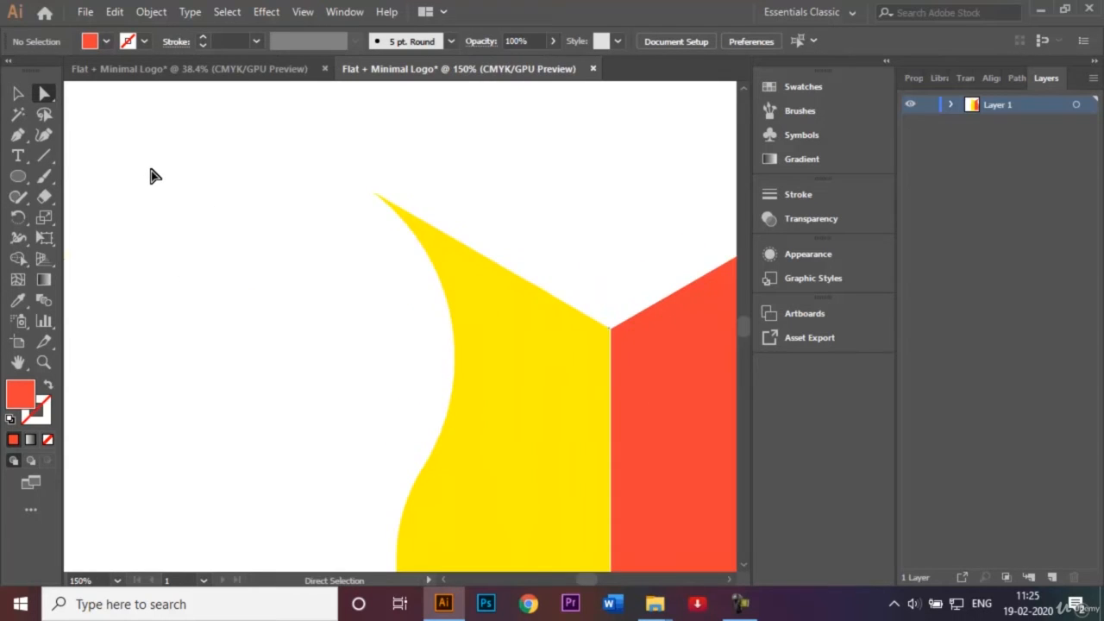
{"action": "left_click", "coordinate": [612, 329]}
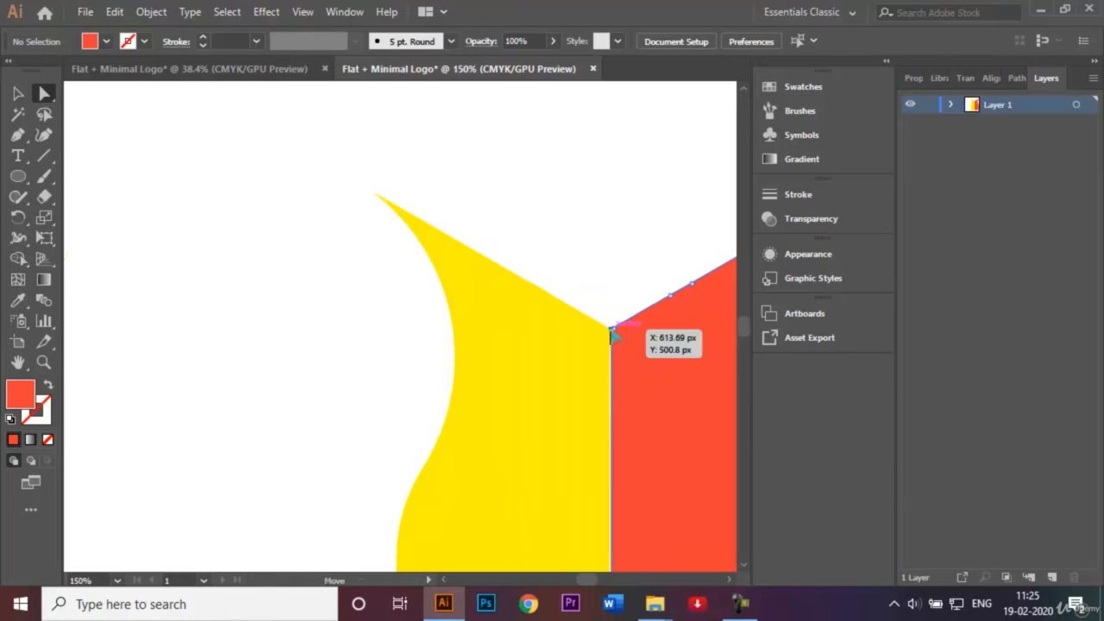
{"action": "left_click_drag", "start_coordinate": [619, 340], "coordinate": [645, 344]}
Remove the small blue sliver above the yellow shape's inner top corner with the Shape Builder tool.
{"action": "key", "text": "ctrl+plus"}
{"action": "key", "text": "ctrl+plus"}
{"action": "key", "text": "ctrl+plus"}
{"action": "key", "text": "ctrl+plus"}
{"action": "key", "text": "ctrl+plus"}
{"action": "key", "text": "ctrl+plus"}
{"action": "key", "text": "ctrl+plus"}
{"action": "key", "text": "ctrl+plus"}
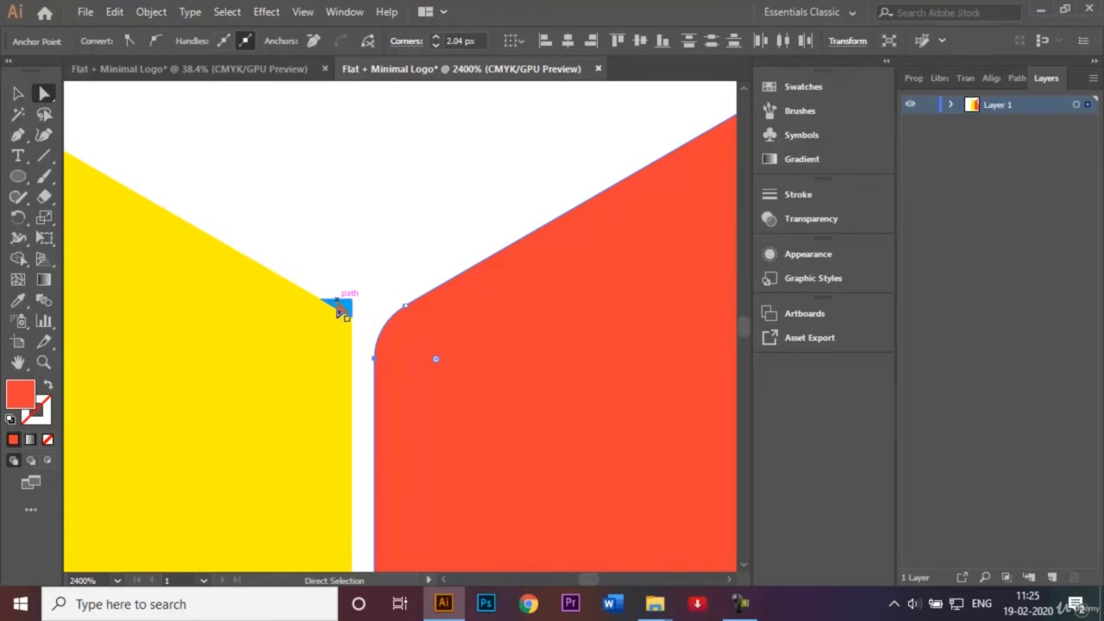
{"action": "left_click", "coordinate": [14, 93]}
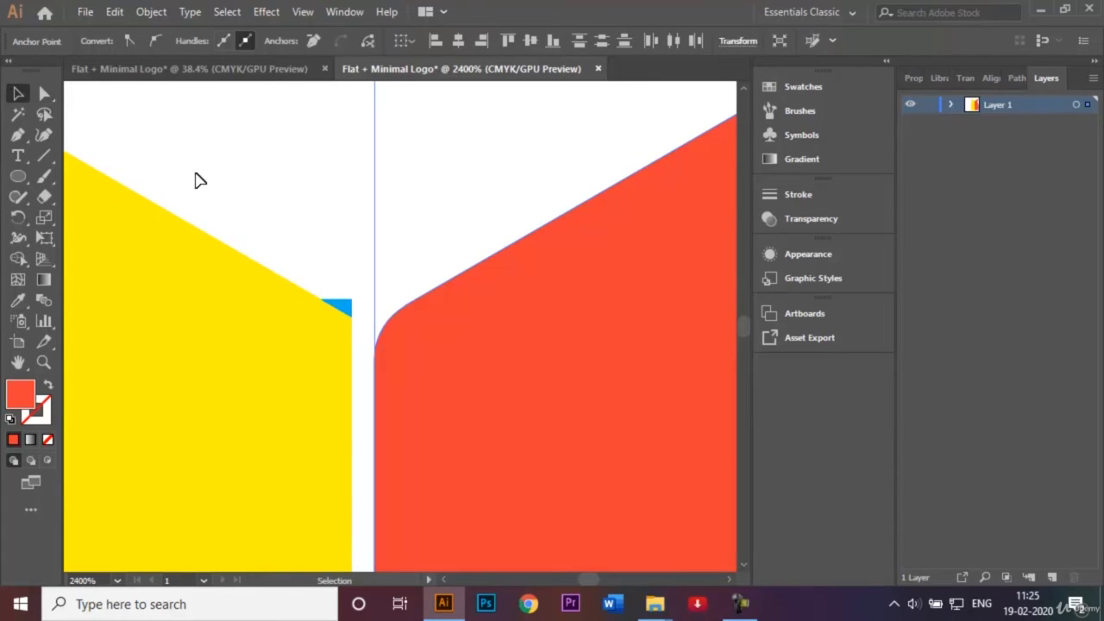
{"action": "left_click", "coordinate": [229, 197]}
{"action": "left_click_drag", "start_coordinate": [259, 244], "coordinate": [366, 379]}
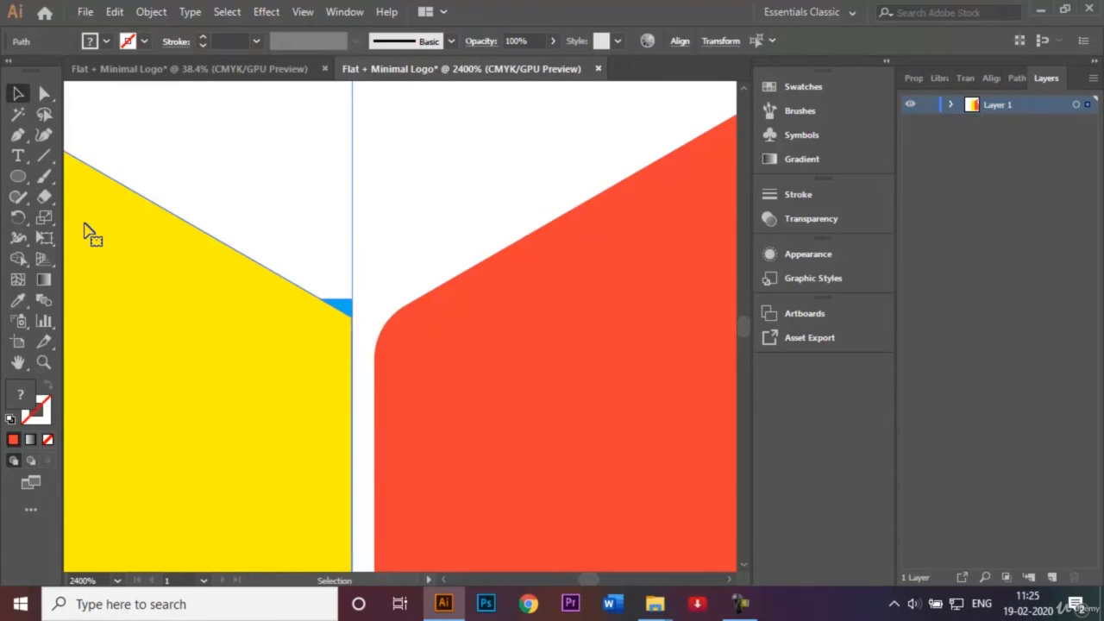
{"action": "left_click", "coordinate": [18, 258]}
{"action": "left_click", "coordinate": [342, 306]}
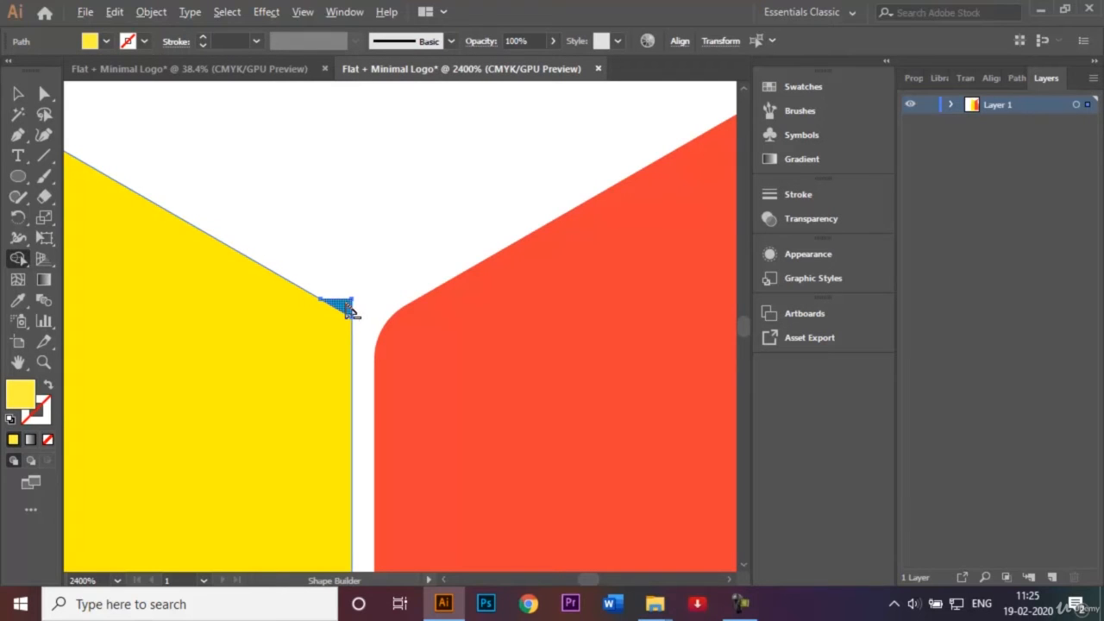
Round the yellow shape's inner top corner to match the red shape's rounded corner at the seam.
{"action": "left_click", "coordinate": [43, 96]}
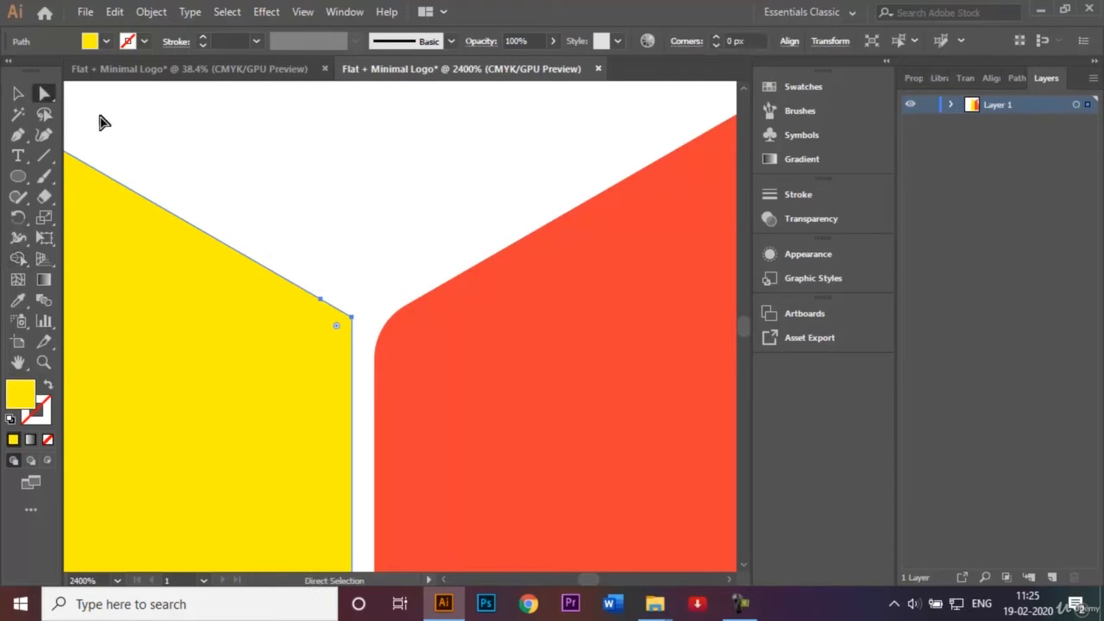
{"action": "left_click", "coordinate": [248, 172]}
{"action": "left_click", "coordinate": [351, 319]}
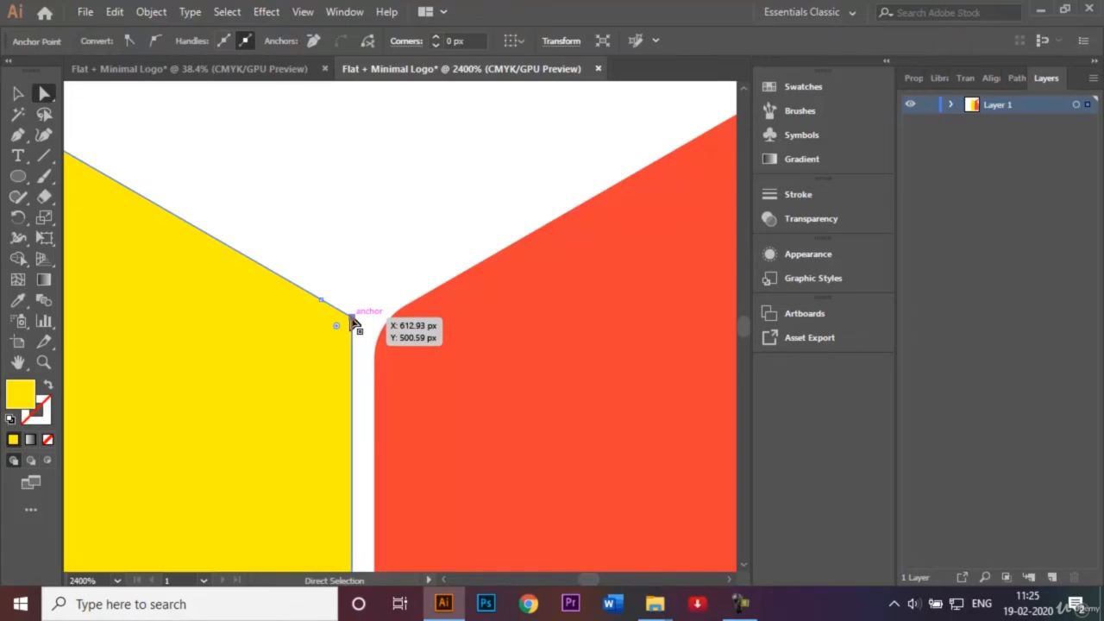
{"action": "left_click_drag", "start_coordinate": [337, 327], "coordinate": [269, 378]}
{"action": "left_click", "coordinate": [401, 233]}
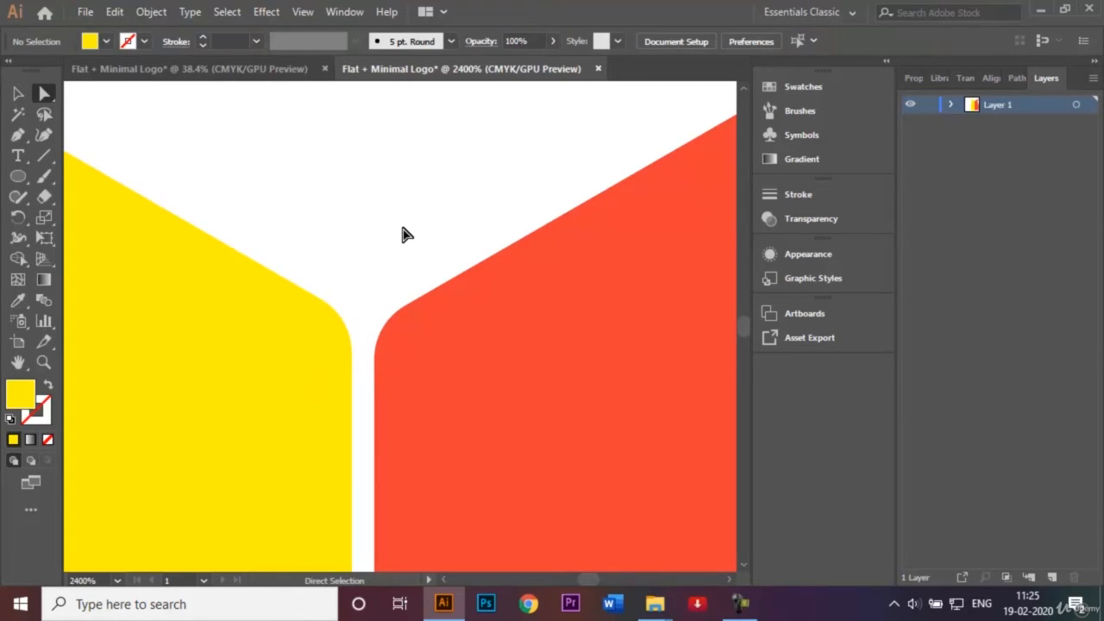
Nudge the red shape left to close the gap with the yellow shape, keeping their rounded inner corners level.
{"action": "left_click", "coordinate": [19, 93]}
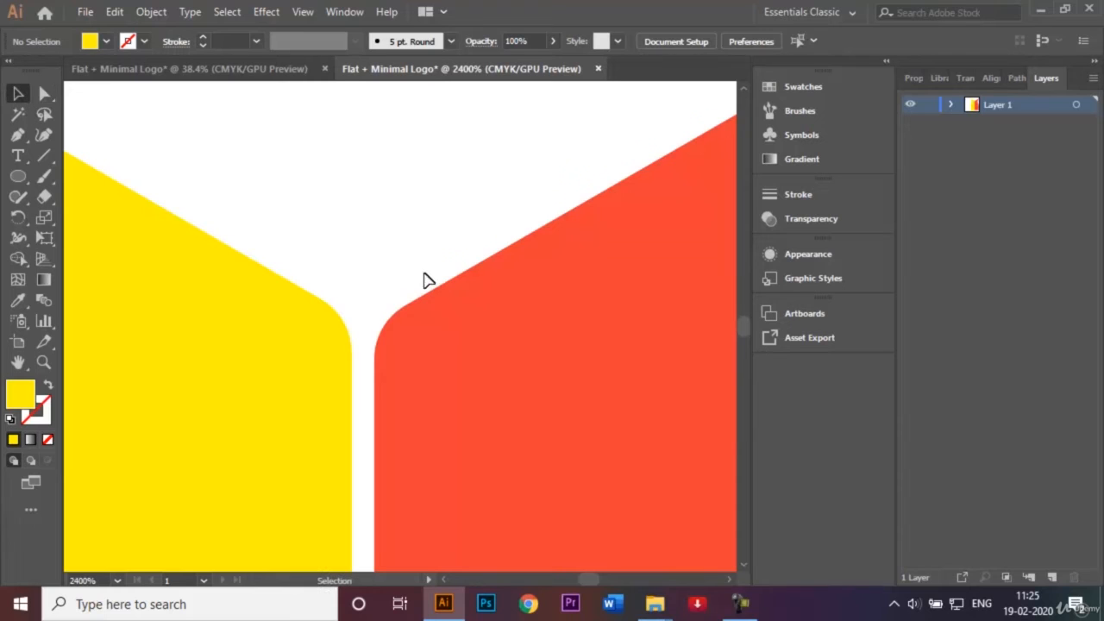
{"action": "left_click", "coordinate": [459, 317]}
{"action": "key", "text": "Left"}
{"action": "key", "text": "Left"}
{"action": "key", "text": "Right"}
{"action": "key", "text": "Right"}
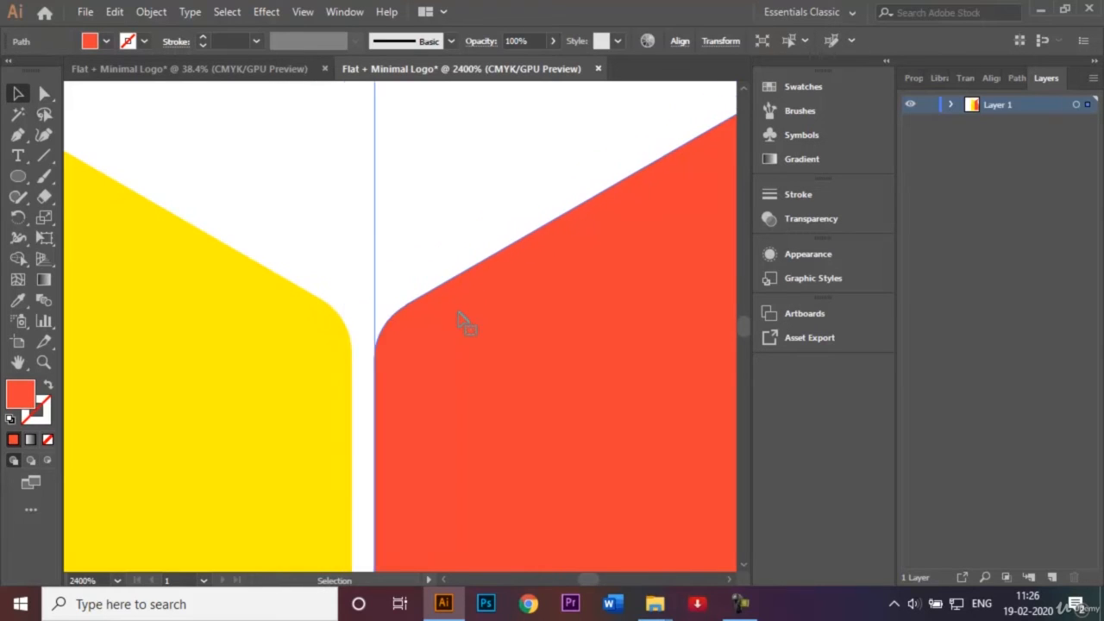
{"action": "key", "text": "Left"}
{"action": "key", "text": "Up"}
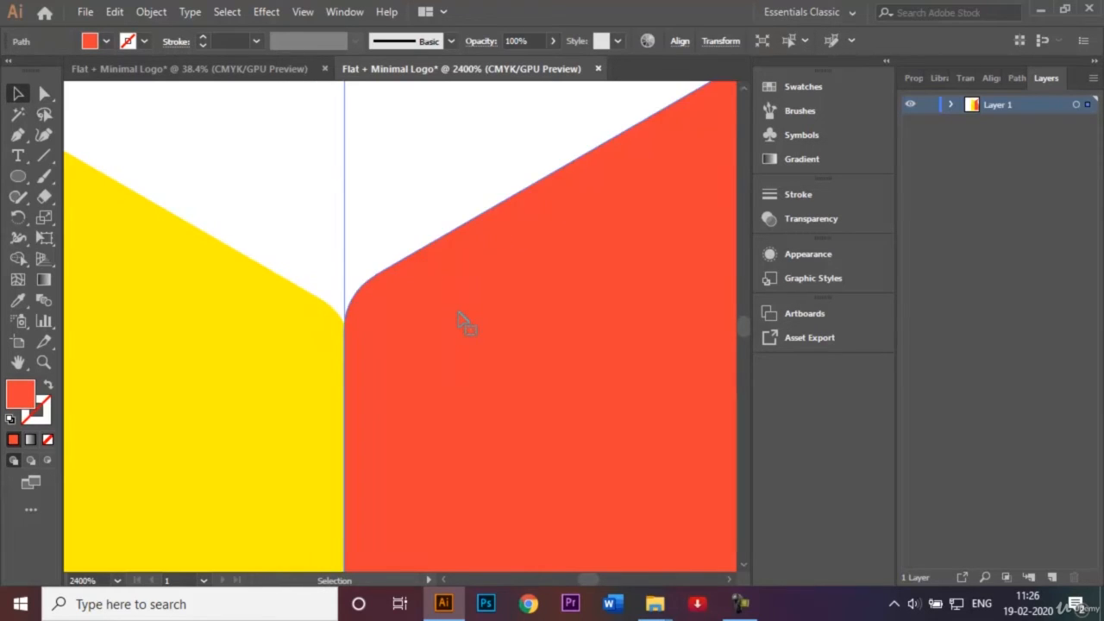
{"action": "key", "text": "Down"}
{"action": "key", "text": "Right"}
{"action": "key", "text": "Left"}
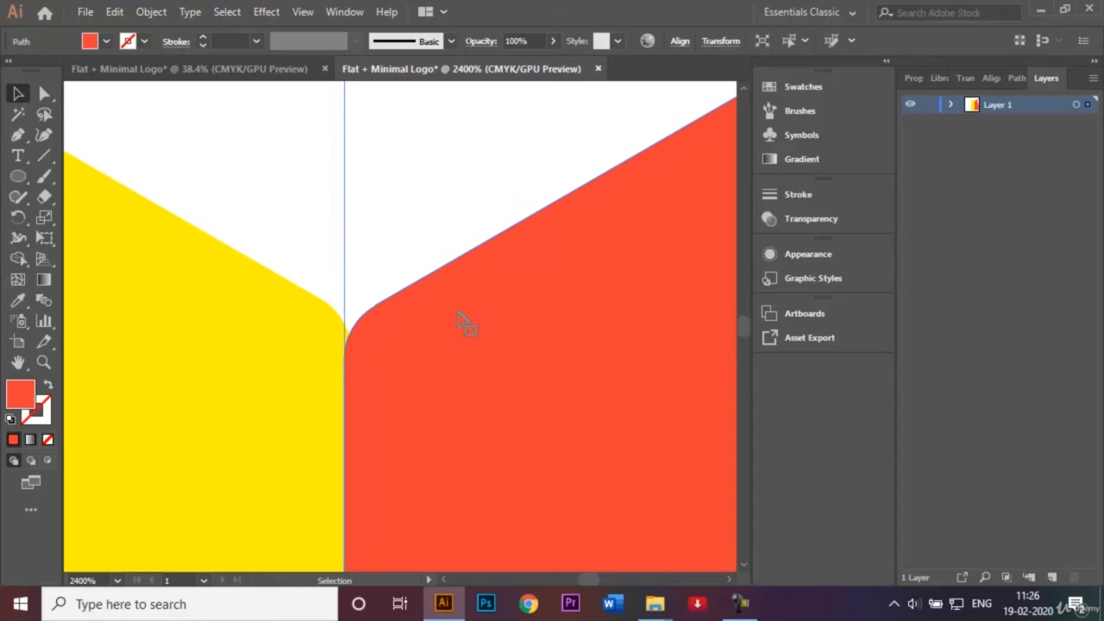
{"action": "left_click", "coordinate": [415, 235]}
{"action": "key", "text": "ctrl+0"}
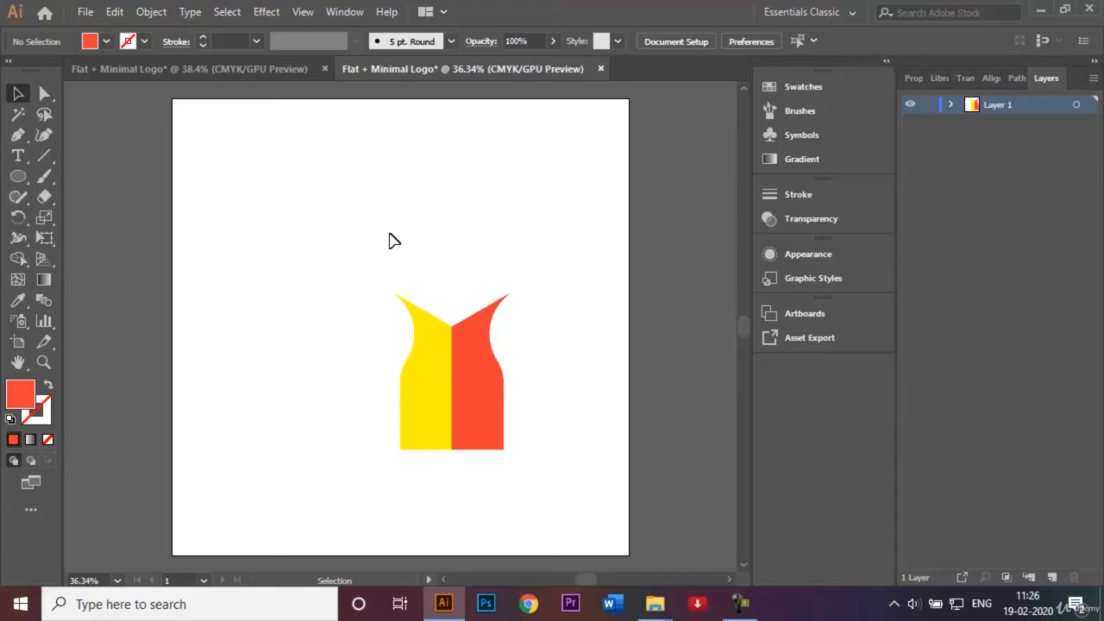
Duplicate the red shape and rotate the copy clockwise until its pointed tip faces down and to the right.
{"action": "left_click", "coordinate": [495, 383]}
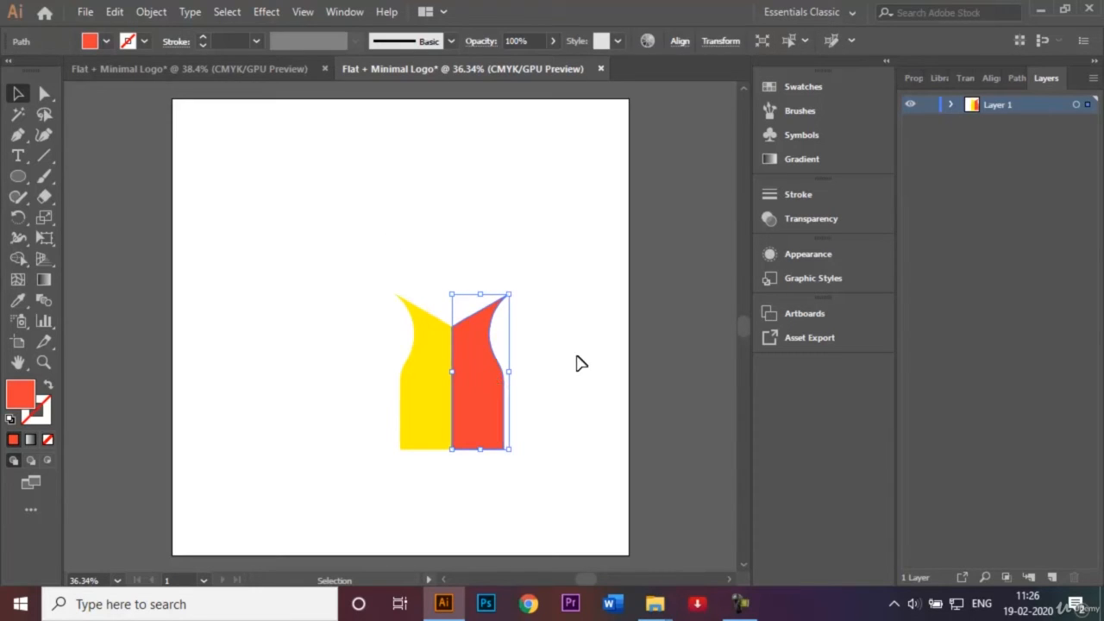
{"action": "key", "text": "a"}
{"action": "key", "text": "ctrl+c"}
{"action": "key", "text": "ctrl+v"}
{"action": "key", "text": "v"}
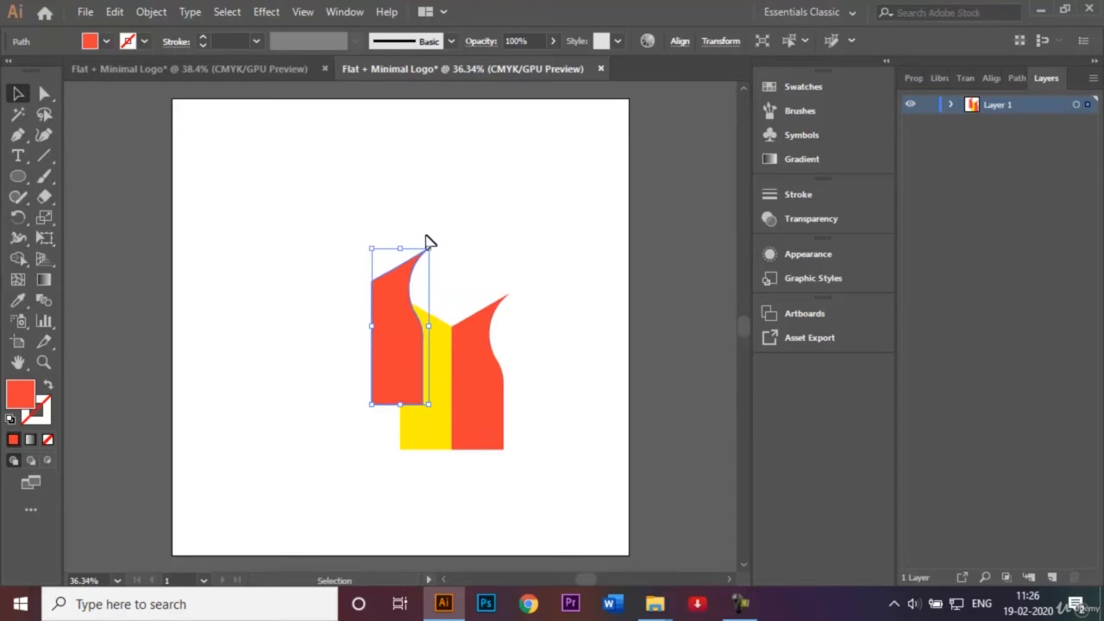
{"action": "left_click_drag", "start_coordinate": [433, 242], "coordinate": [427, 381]}
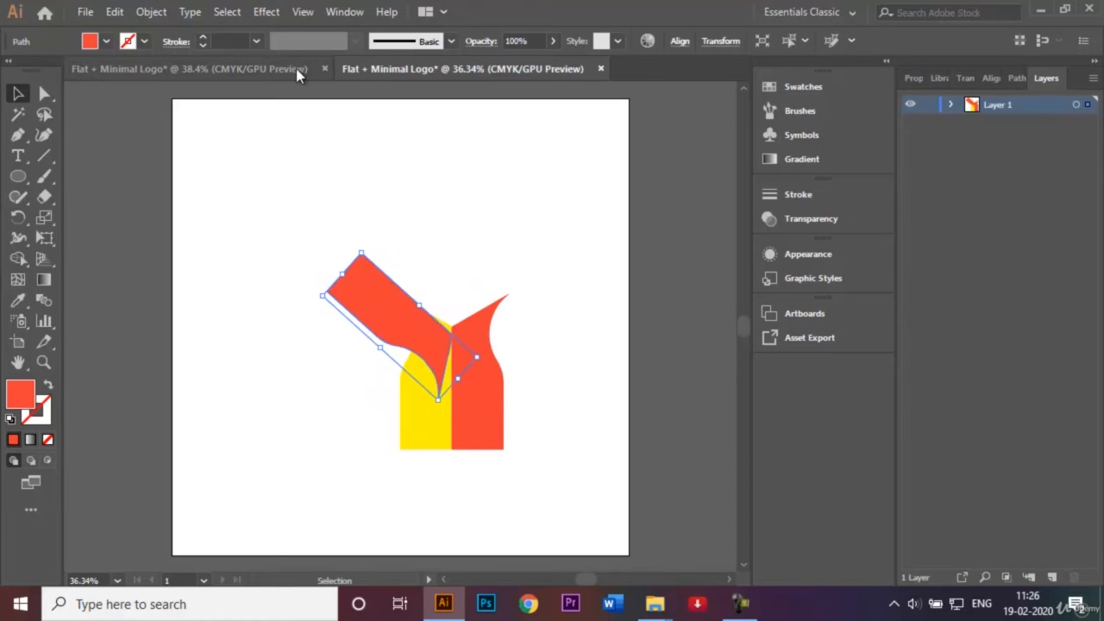
Reflect the rotated red copy across the vertical axis.
{"action": "left_click", "coordinate": [160, 14]}
{"action": "mouse_move", "coordinate": [220, 28]}
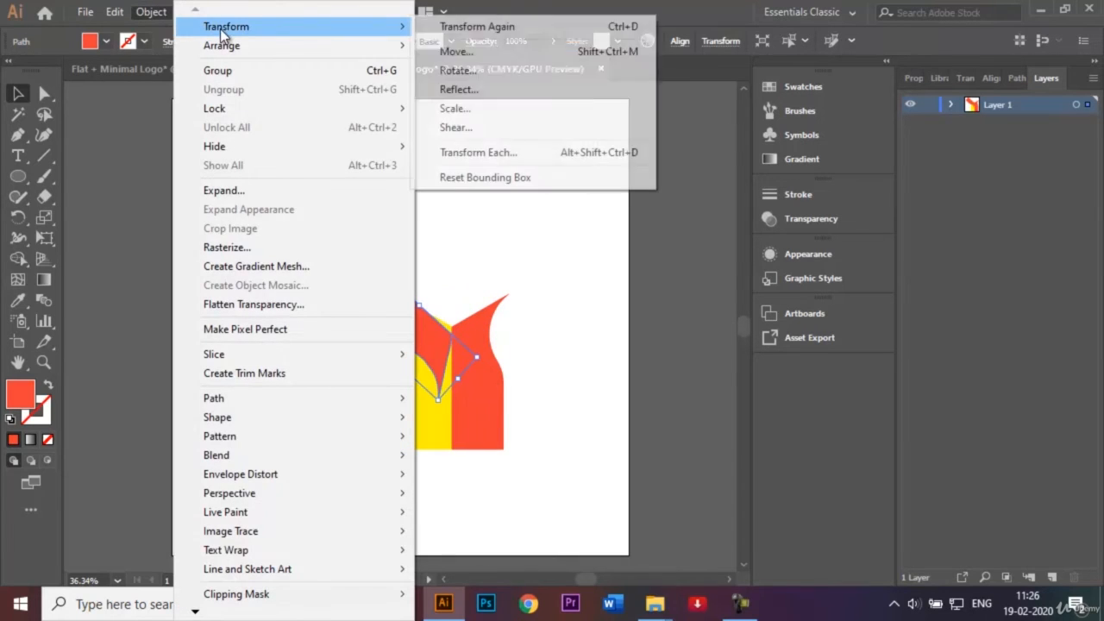
{"action": "left_click", "coordinate": [485, 93]}
{"action": "left_click", "coordinate": [709, 448]}
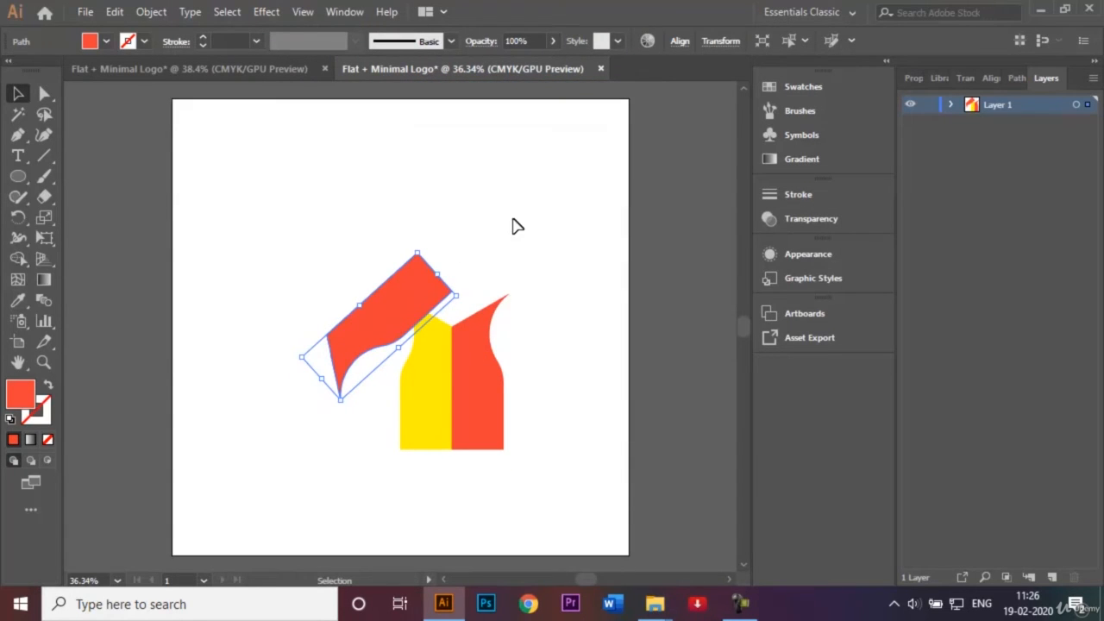
{"action": "key", "text": "ctrl+0"}
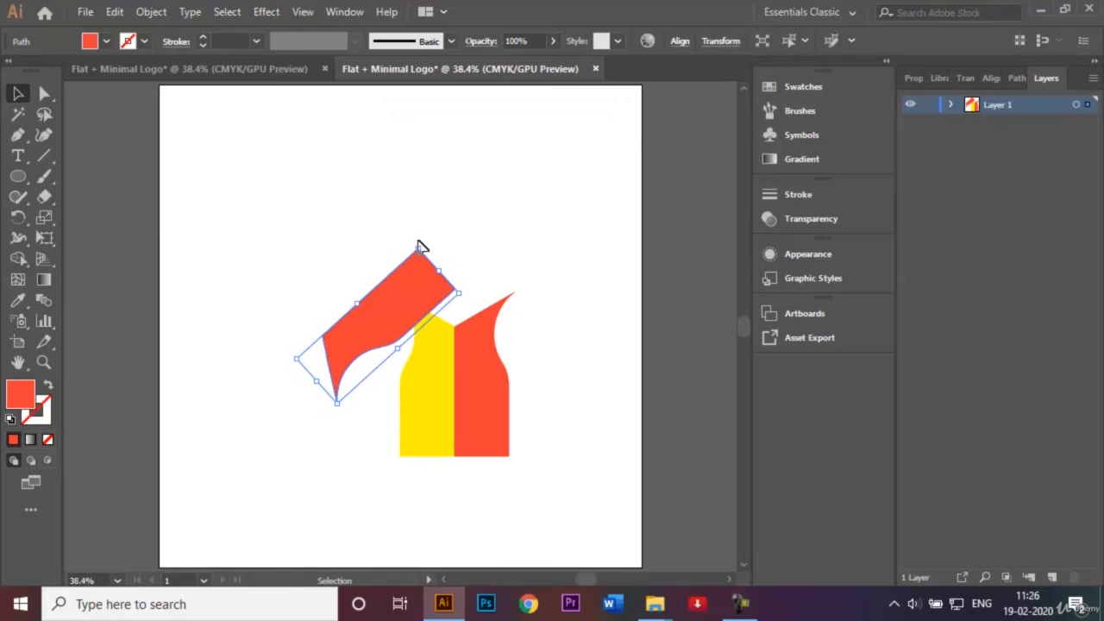
Rotate the red copy so its square end faces upper left, and place it on top of the two joined halves.
{"action": "left_click_drag", "start_coordinate": [418, 241], "coordinate": [279, 325]}
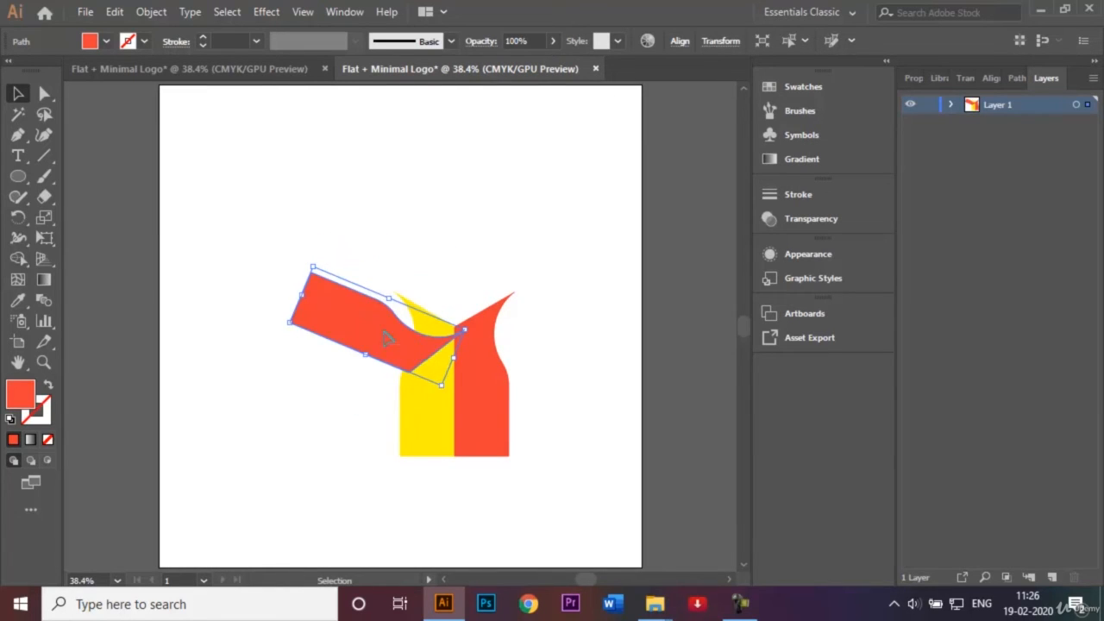
{"action": "left_click_drag", "start_coordinate": [387, 339], "coordinate": [437, 289]}
{"action": "key", "text": "ctrl+plus"}
{"action": "key", "text": "ctrl+plus"}
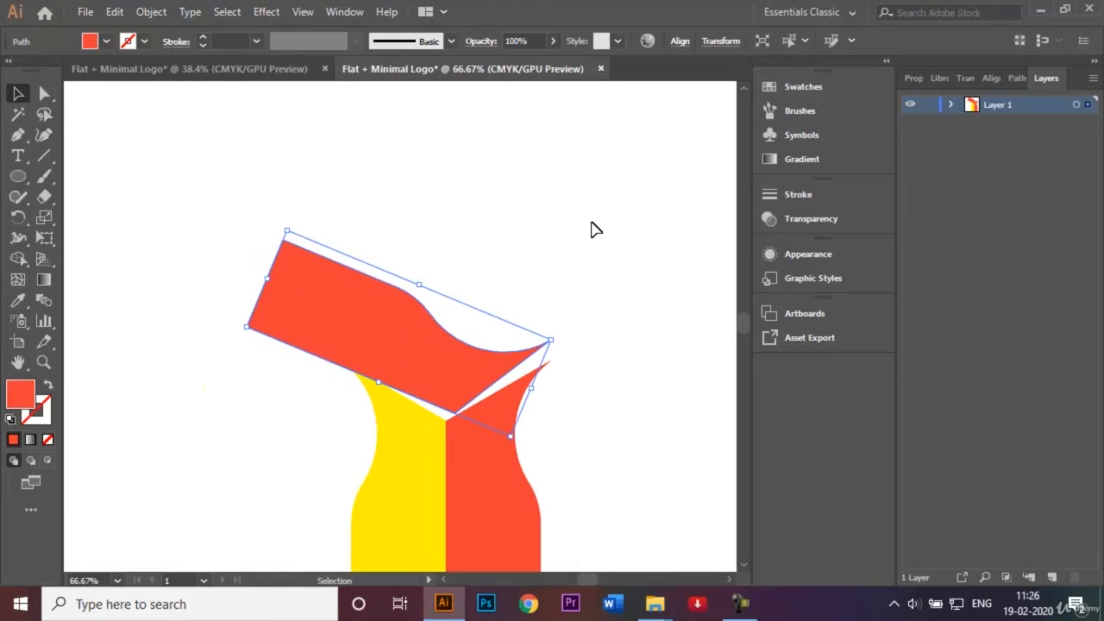
Check the finished reference logo and rotate the red copy slightly clockwise to align its lower edge with the yellow shape's slanted top.
{"action": "left_click", "coordinate": [149, 67]}
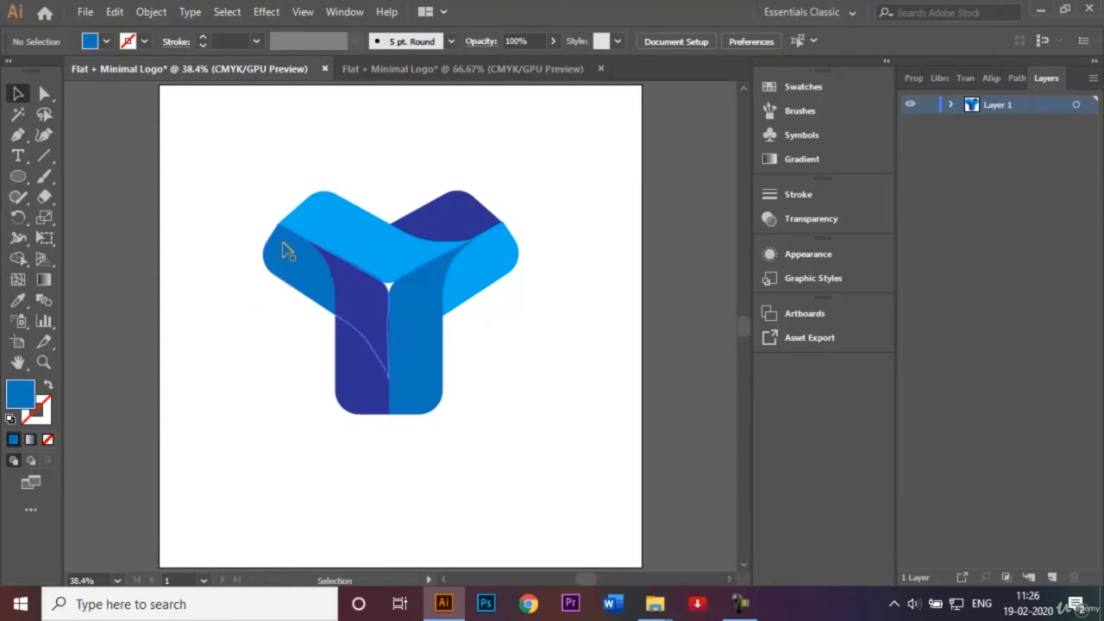
{"action": "left_click", "coordinate": [481, 71]}
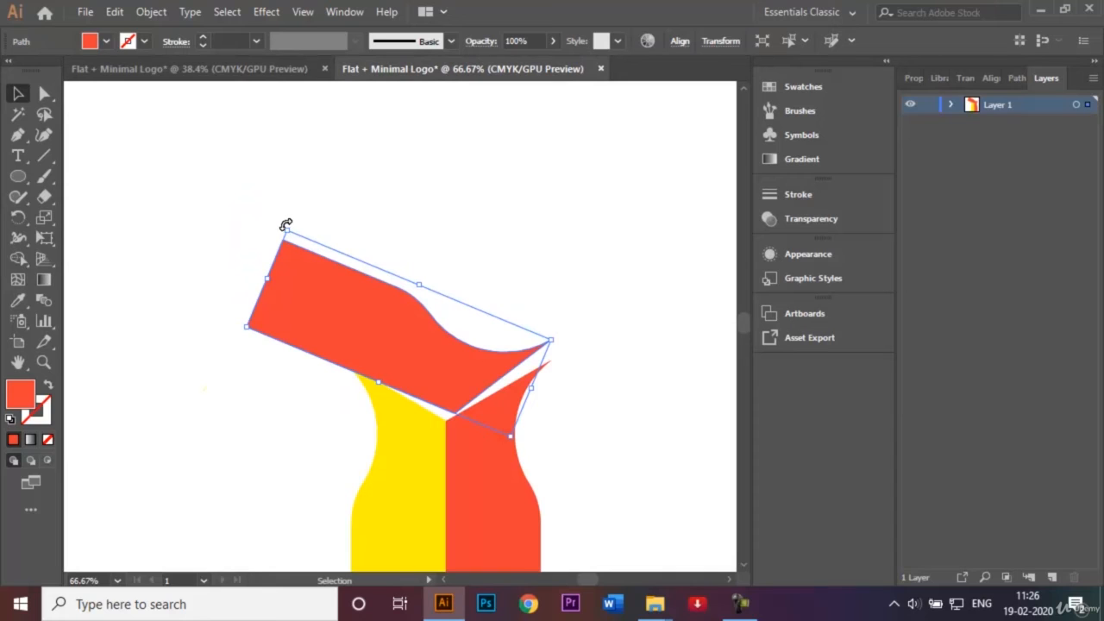
{"action": "left_click_drag", "start_coordinate": [285, 225], "coordinate": [302, 225]}
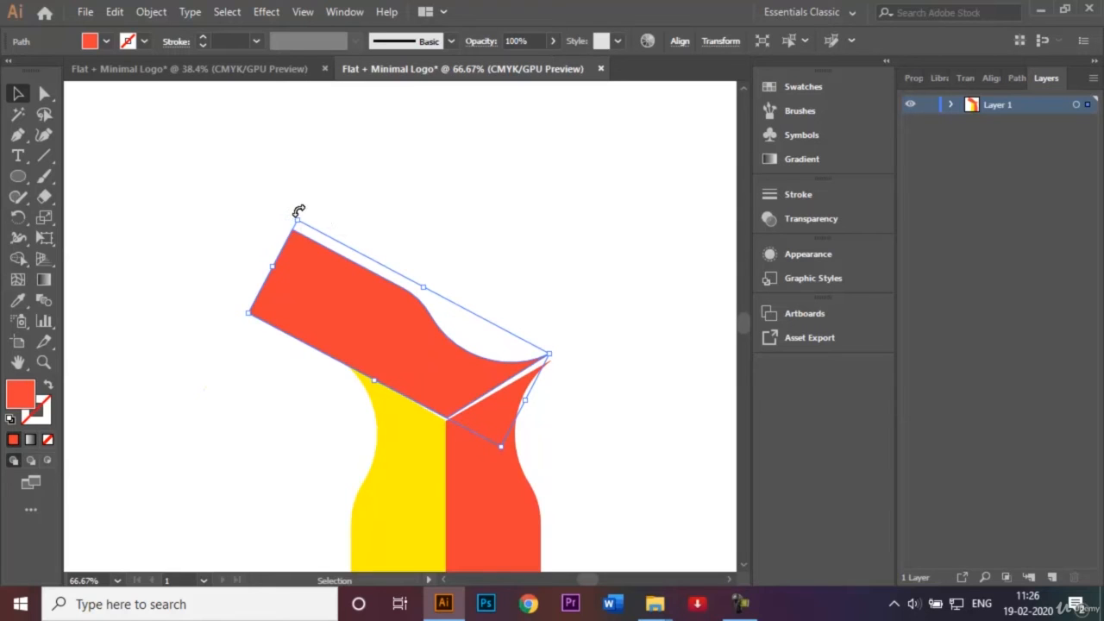
{"action": "left_click_drag", "start_coordinate": [298, 212], "coordinate": [302, 215]}
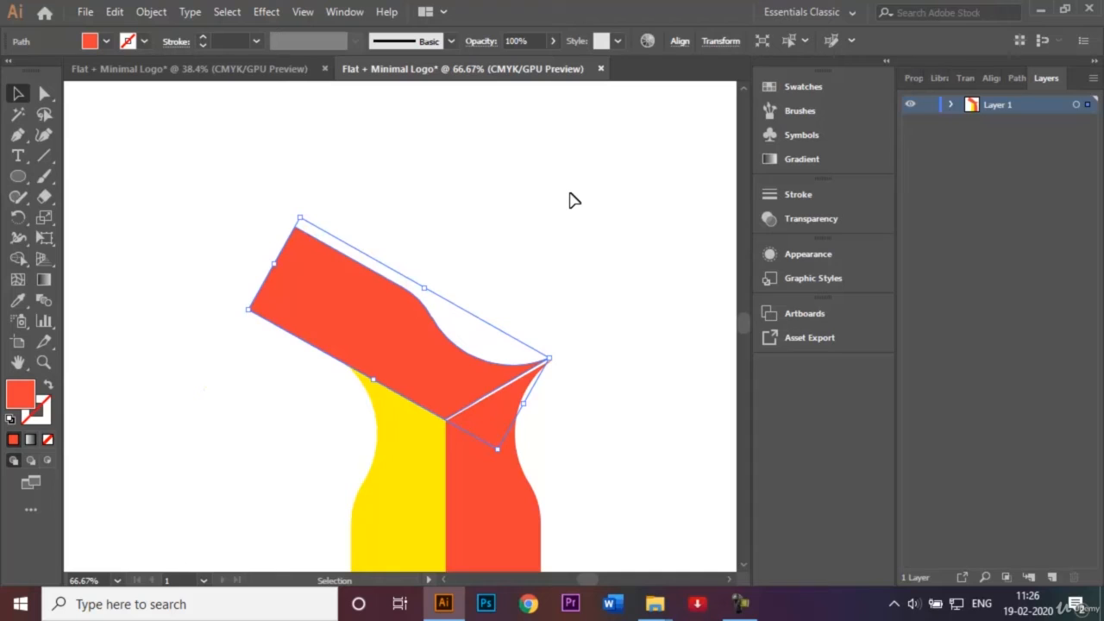
Nudge the angled red copy right and slightly down to close the gap with the upright red shape's slanted top.
{"action": "key", "text": "Right"}
{"action": "key", "text": "Right"}
{"action": "key", "text": "Right"}
{"action": "key", "text": "Right"}
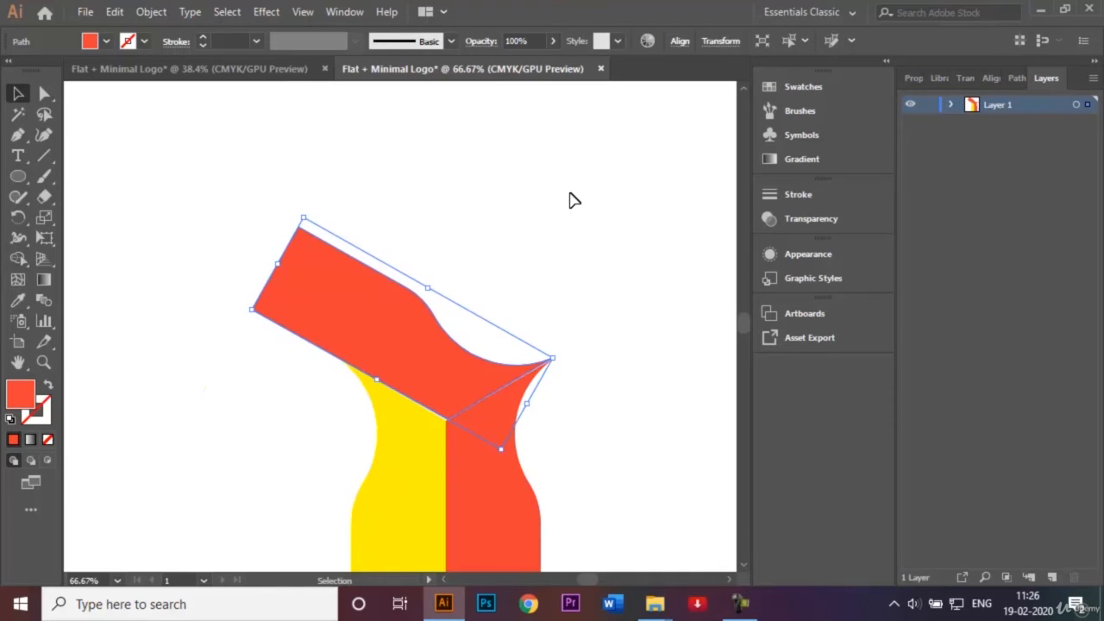
{"action": "key", "text": "Down"}
{"action": "key", "text": "Right"}
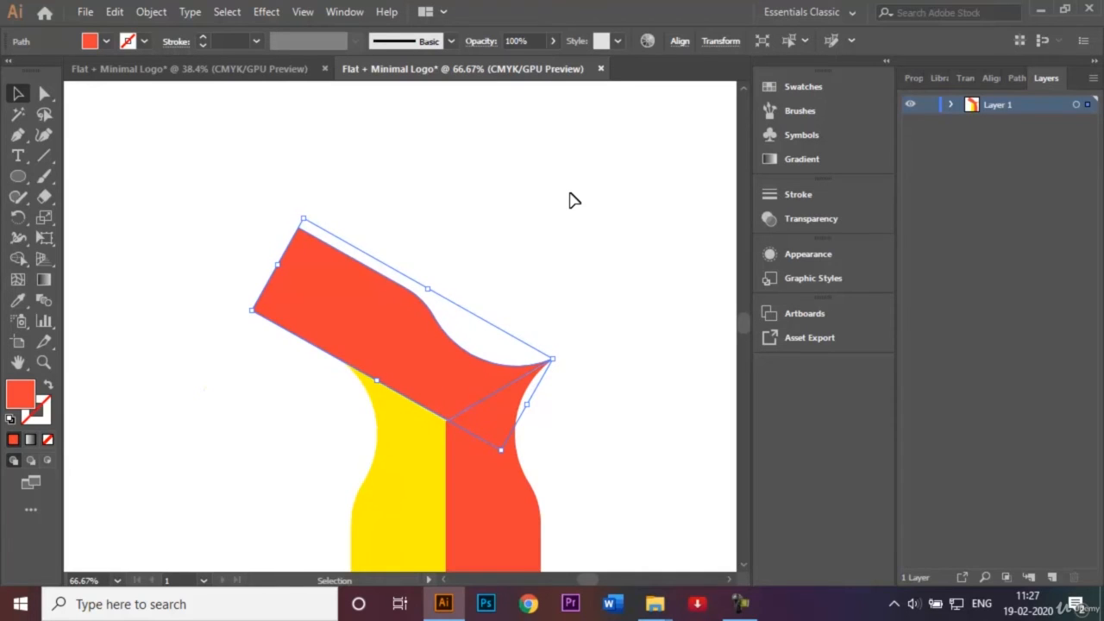
{"action": "key", "text": "Right"}
{"action": "left_click", "coordinate": [632, 287]}
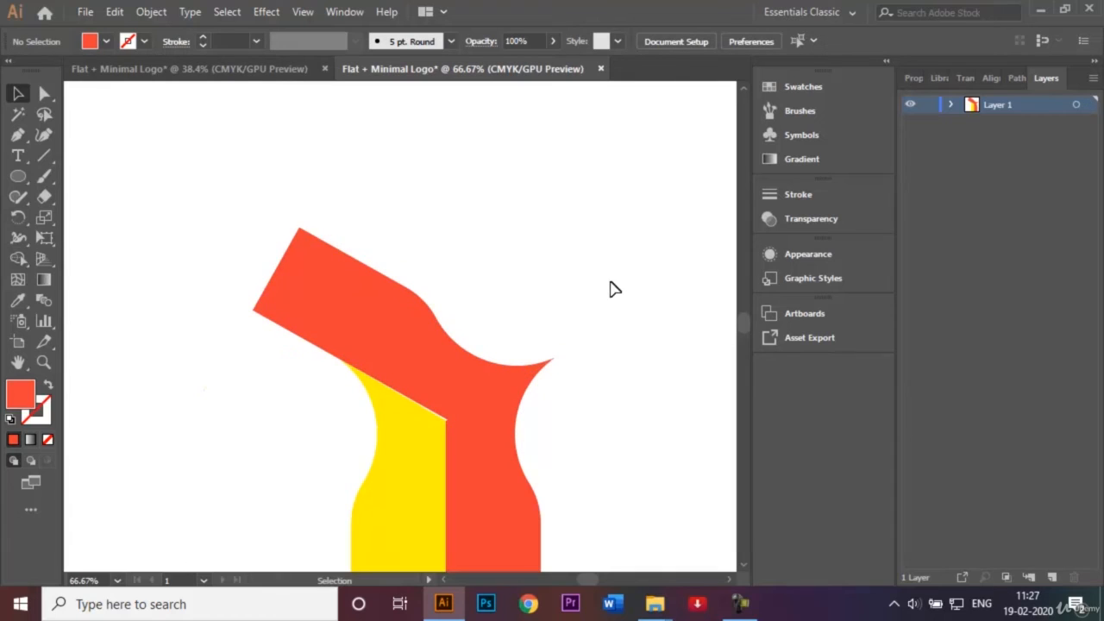
Nudge the angled red copy slightly left and down to close the thin gap along the yellow shape's slanted edge.
{"action": "left_click", "coordinate": [426, 452]}
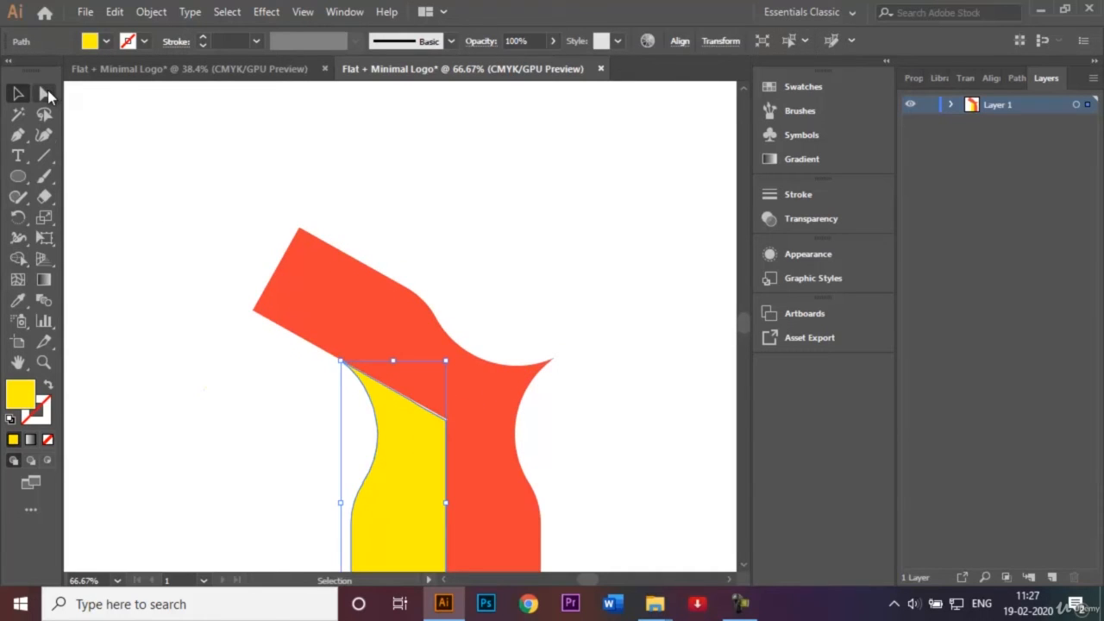
{"action": "left_click", "coordinate": [45, 94]}
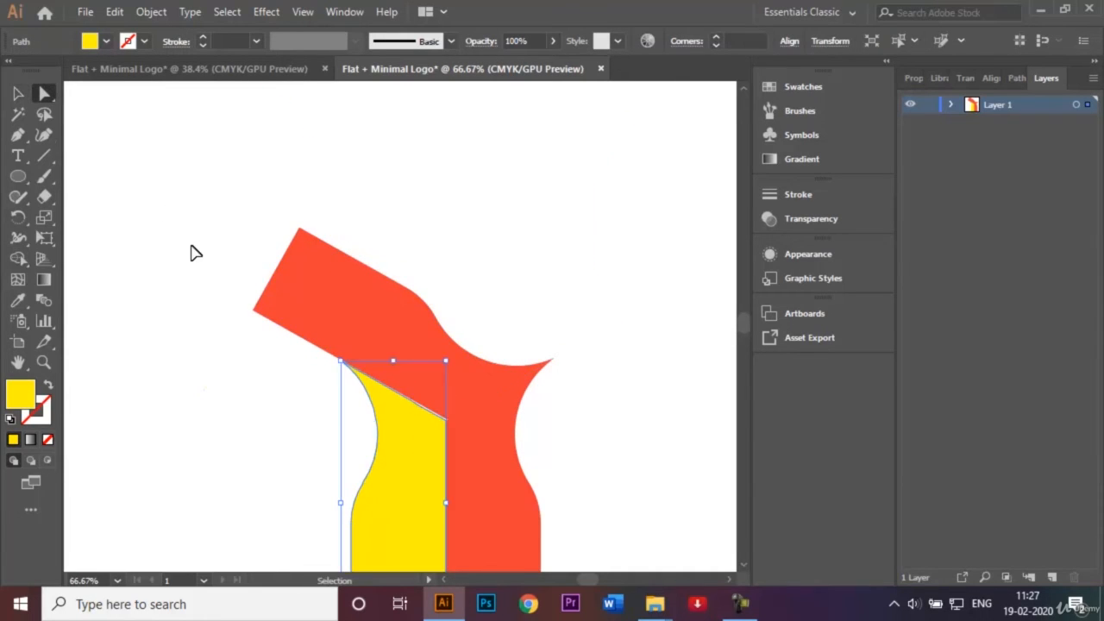
{"action": "key", "text": "ctrl+equal"}
{"action": "key", "text": "ctrl+equal"}
{"action": "key", "text": "ctrl+equal"}
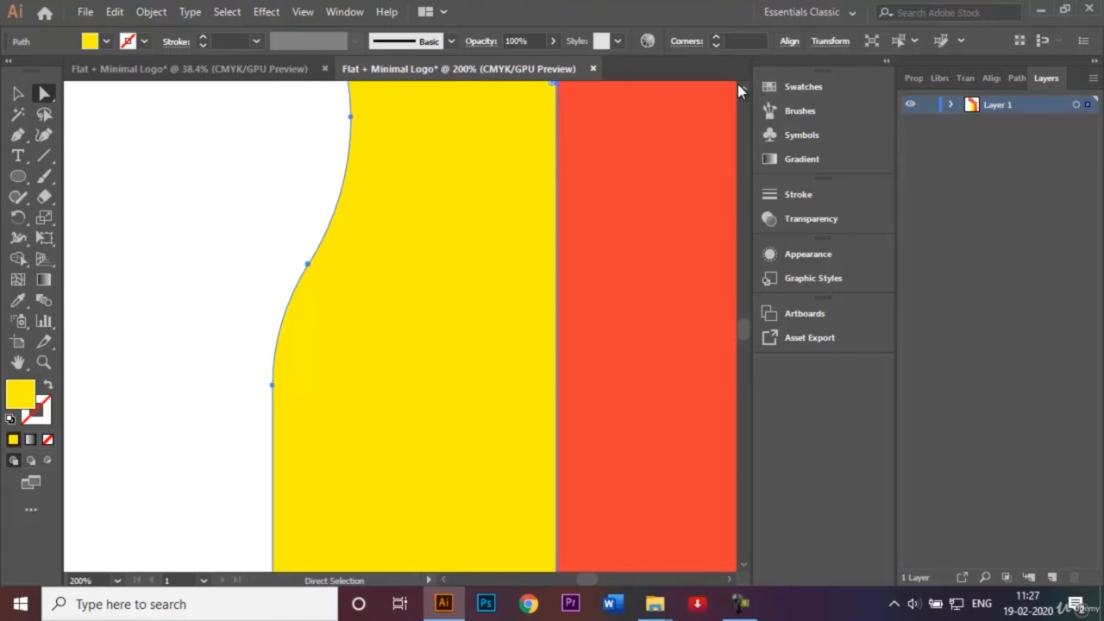
{"action": "scroll", "coordinate": [737, 84], "scroll_direction": "up", "scroll_amount": 3}
{"action": "left_click", "coordinate": [558, 179]}
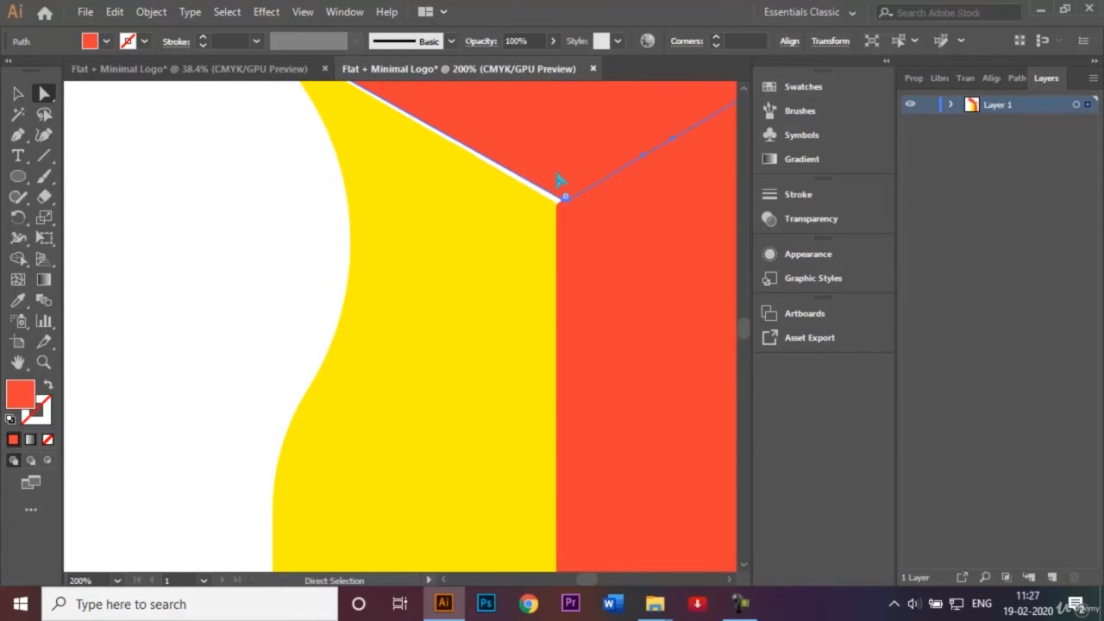
{"action": "key", "text": "Left"}
{"action": "key", "text": "Left"}
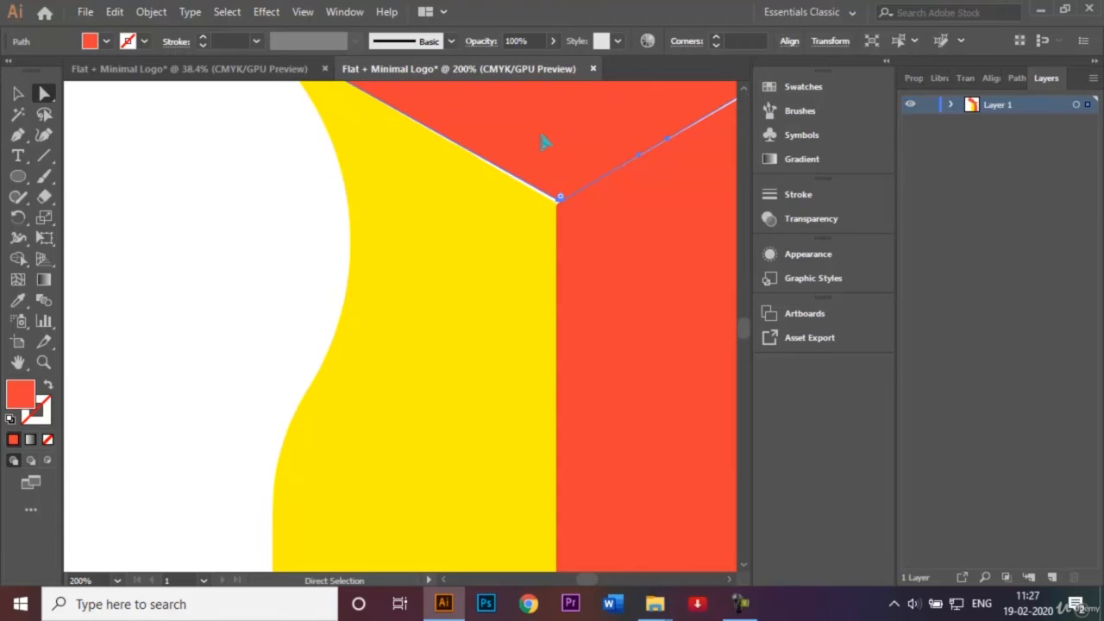
{"action": "key", "text": "Down"}
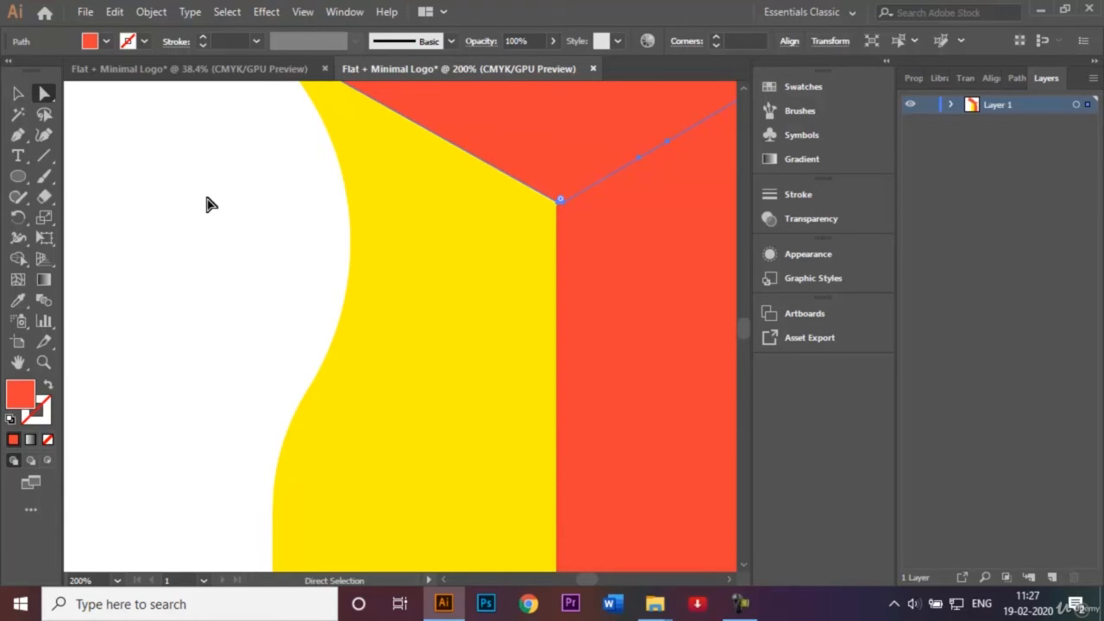
{"action": "left_click", "coordinate": [207, 204]}
Fill the angled bar on top with dark red, keeping it distinct from the upright orange-red shape, and deselect it.
{"action": "left_click", "coordinate": [543, 143]}
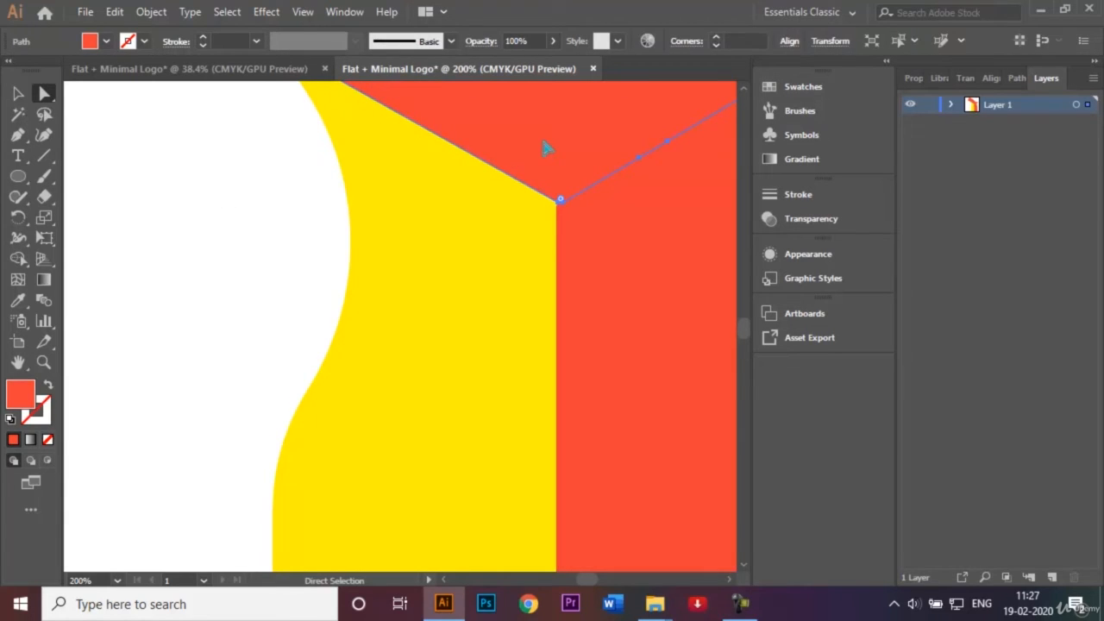
{"action": "left_click", "coordinate": [106, 41]}
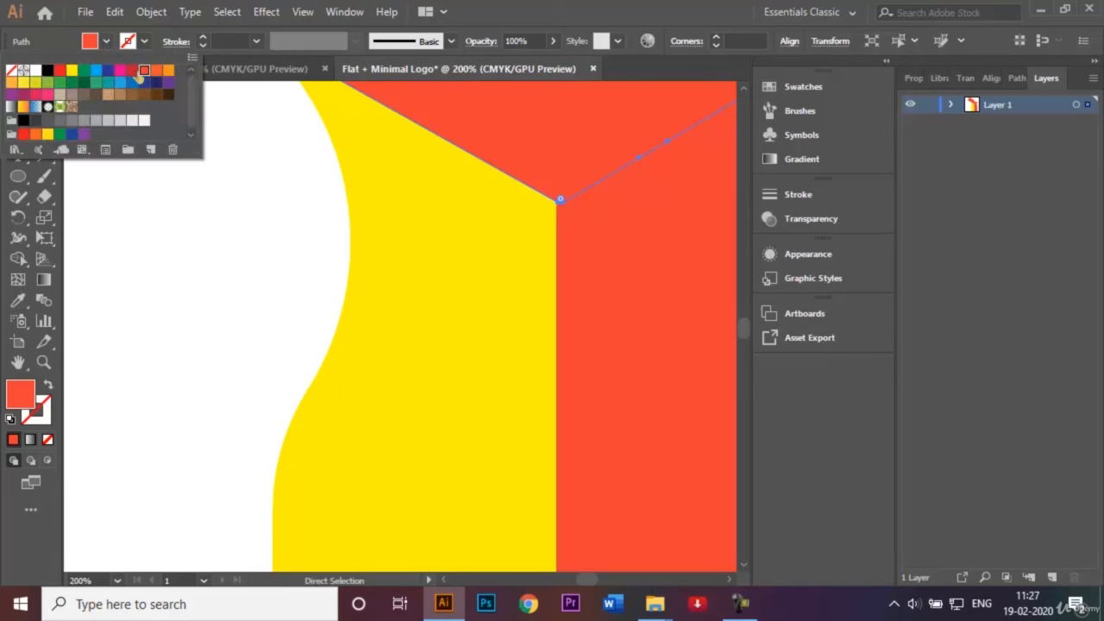
{"action": "left_click", "coordinate": [137, 76]}
{"action": "left_click", "coordinate": [207, 251]}
{"action": "left_click", "coordinate": [220, 259]}
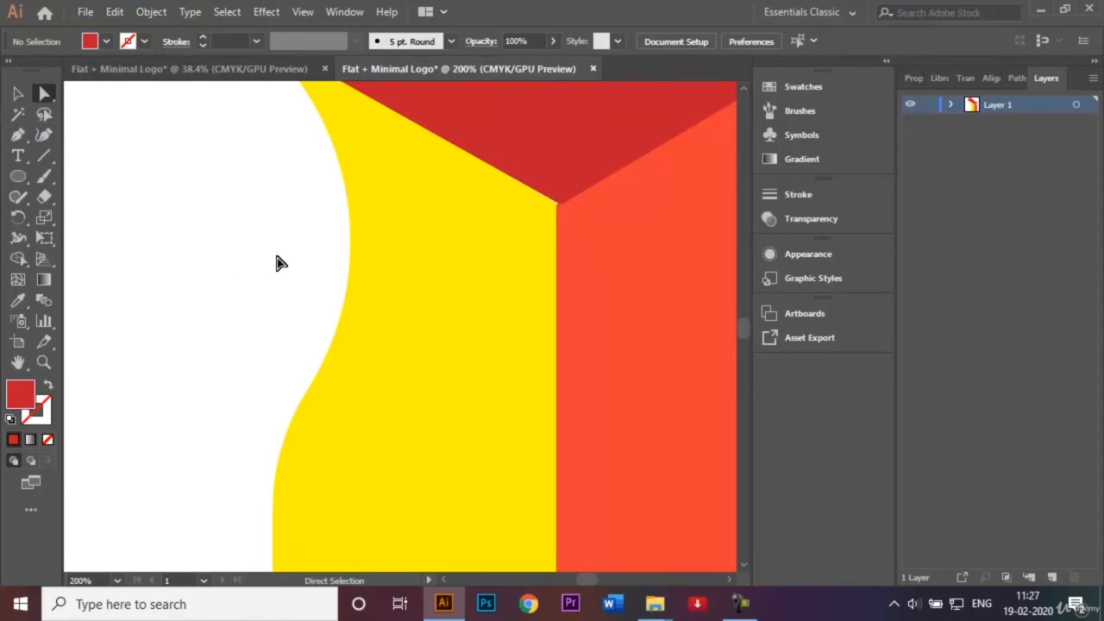
Duplicate the dark red bar slightly down and to its left, and fill the copy with the upright shape's orange-red.
{"action": "key", "text": "ctrl+0"}
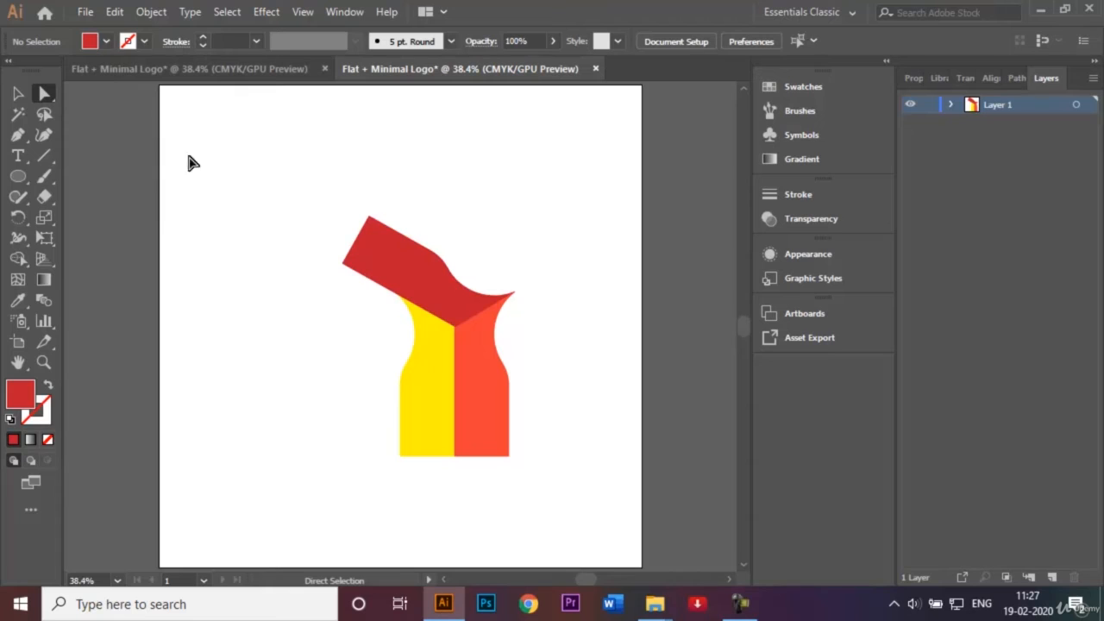
{"action": "left_click", "coordinate": [17, 93]}
{"action": "left_click", "coordinate": [383, 263]}
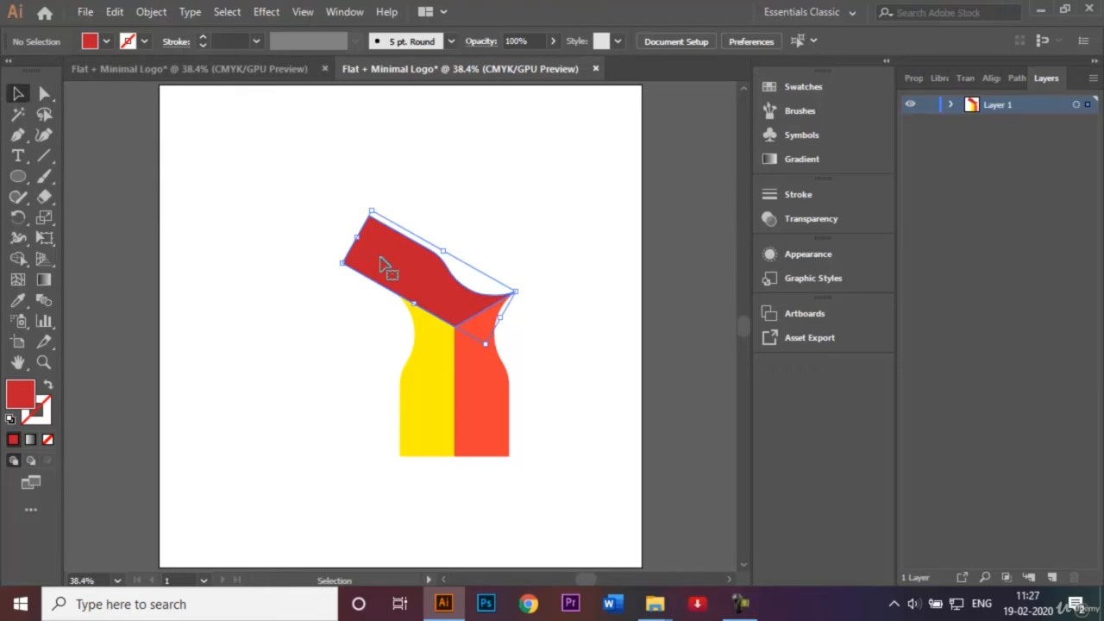
{"action": "key", "text": "a"}
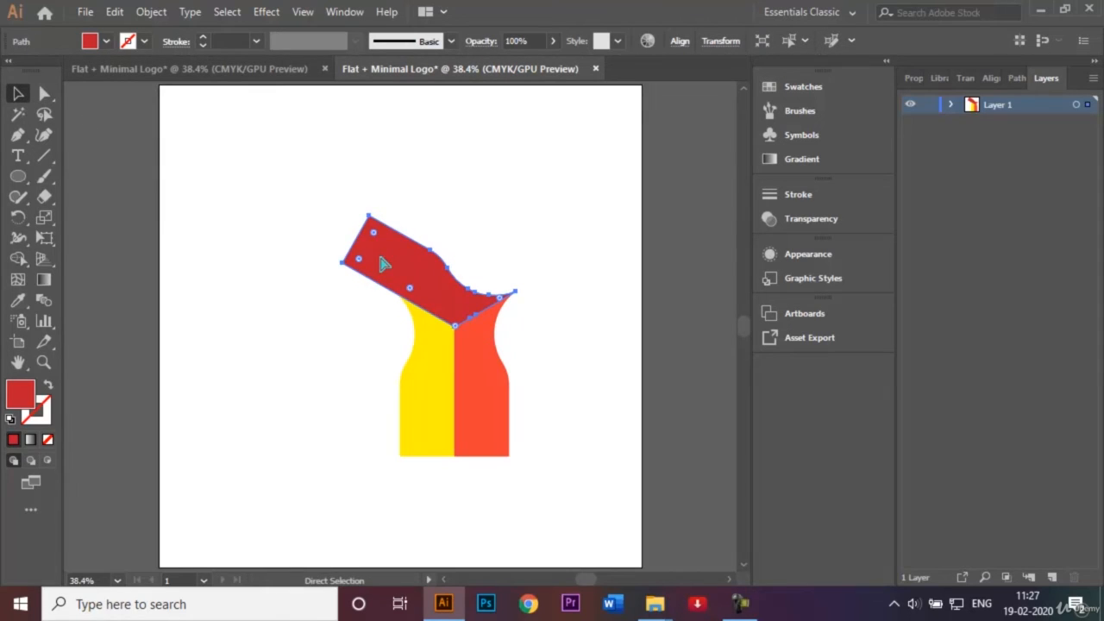
{"action": "left_click_drag", "start_coordinate": [384, 264], "coordinate": [401, 298]}
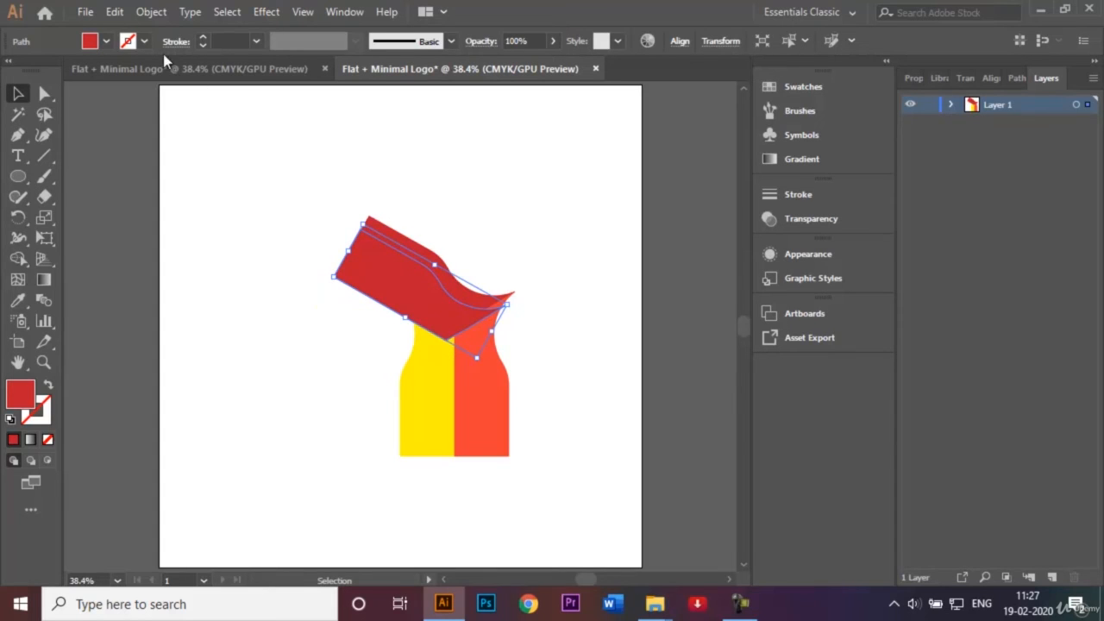
{"action": "left_click", "coordinate": [105, 41]}
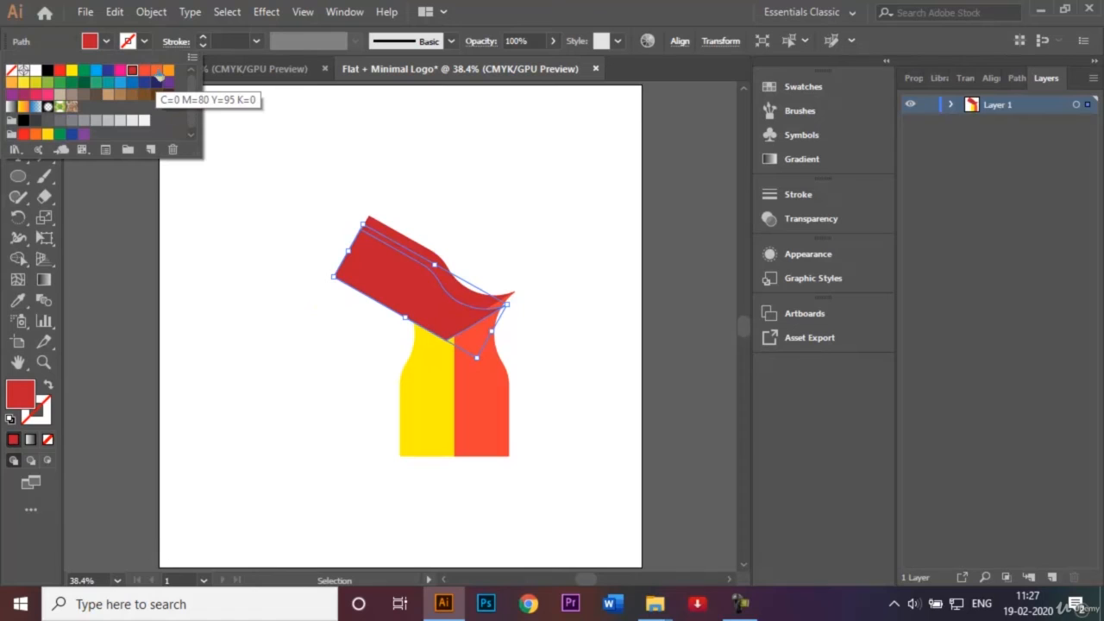
{"action": "left_click", "coordinate": [145, 71]}
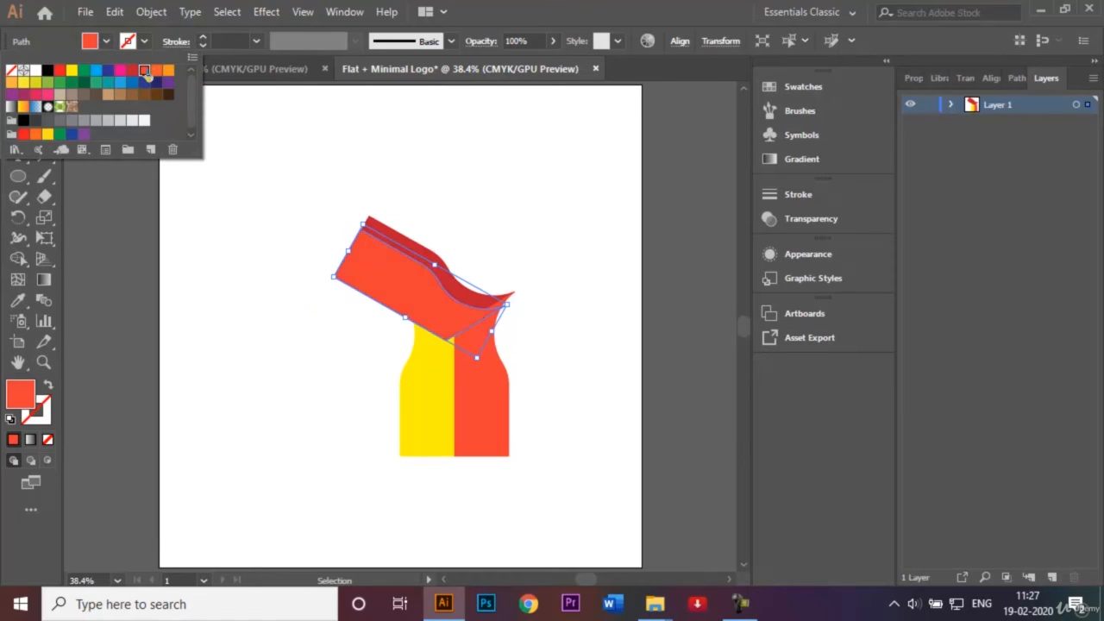
{"action": "left_click", "coordinate": [174, 296]}
Reshape the orange-red copy by pulling its protruding tip inside the dark red bar's outline and adjusting the anchor points along its upper curve.
{"action": "key", "text": "ctrl+1"}
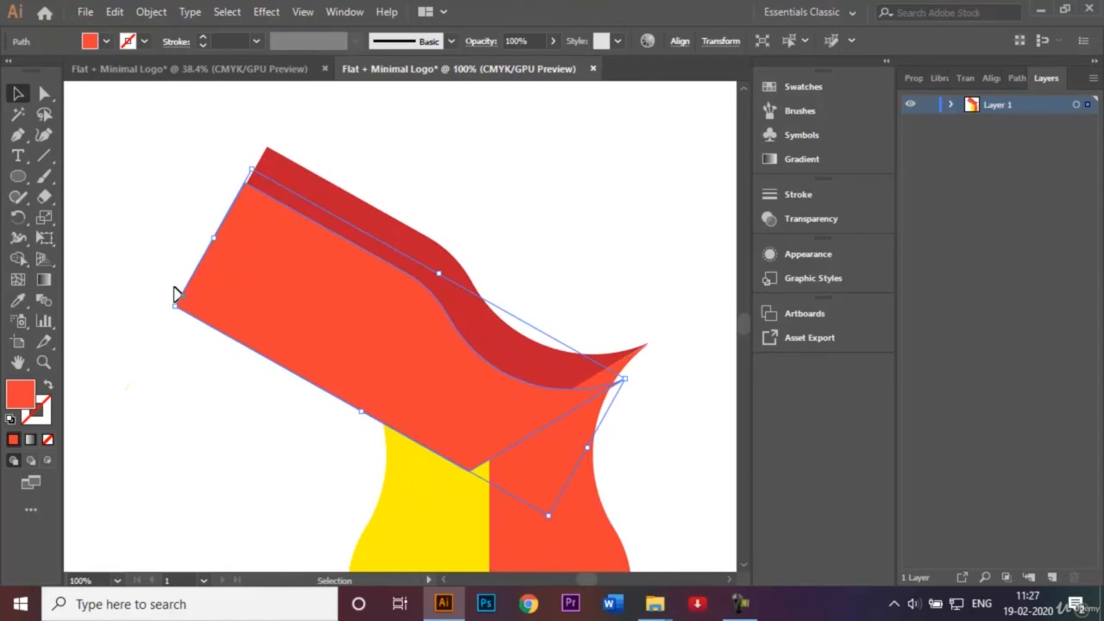
{"action": "left_click", "coordinate": [43, 92]}
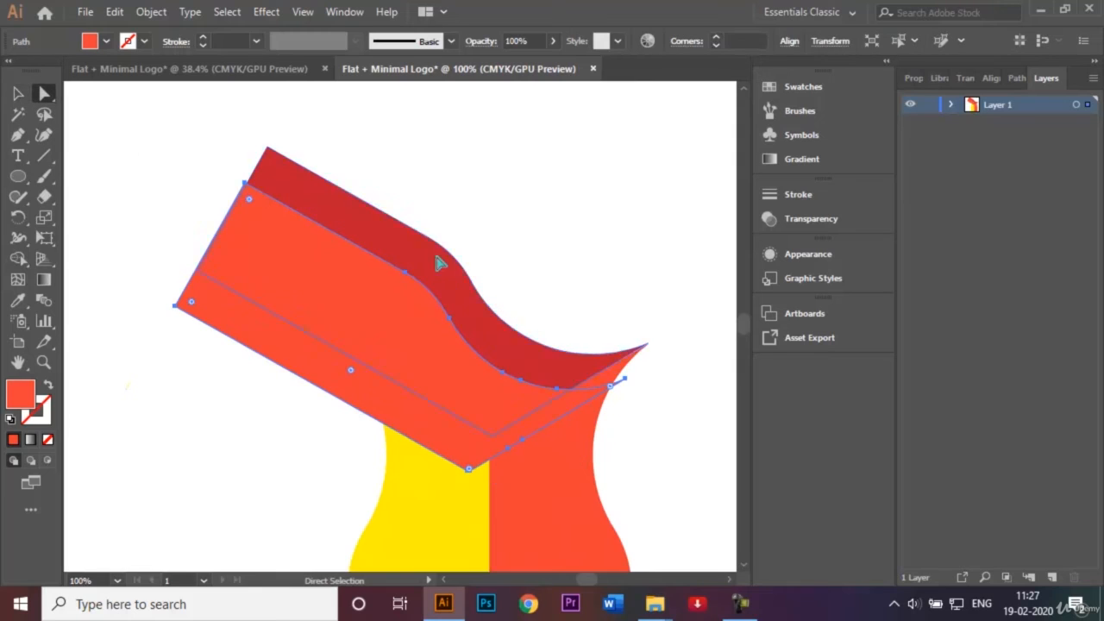
{"action": "left_click", "coordinate": [624, 380]}
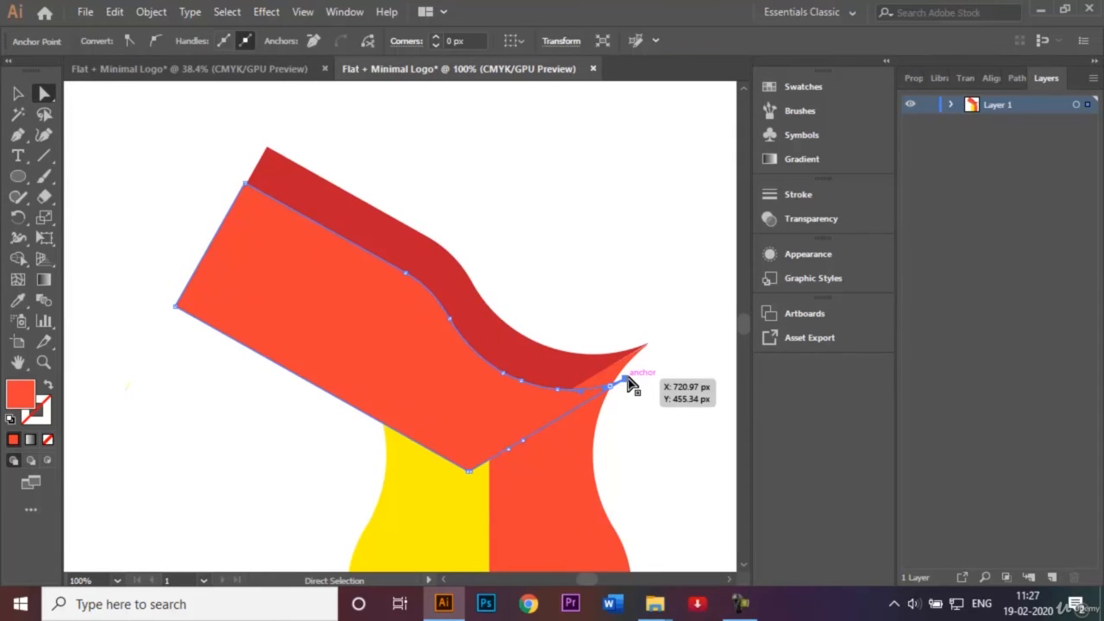
{"action": "key", "text": "ctrl+shift+a"}
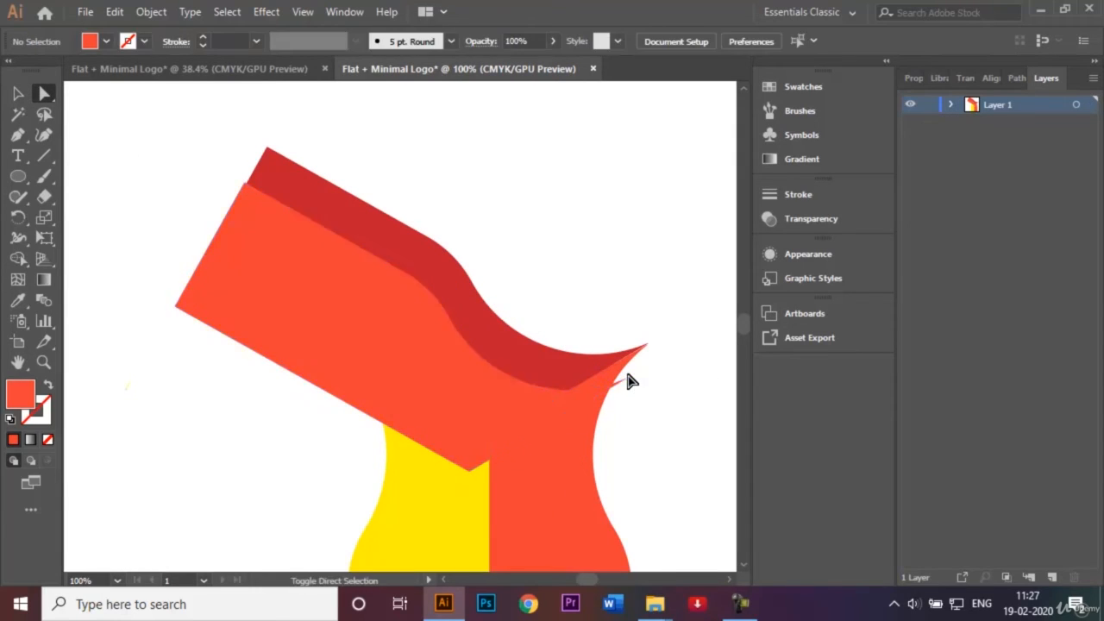
{"action": "left_click", "coordinate": [376, 369]}
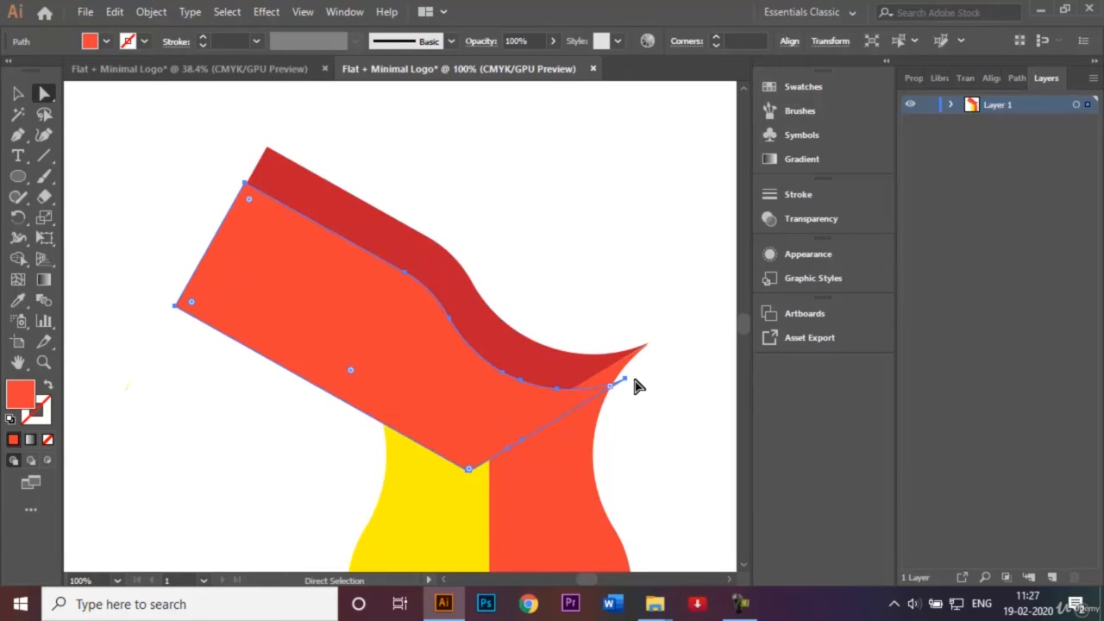
{"action": "left_click_drag", "start_coordinate": [633, 379], "coordinate": [629, 359]}
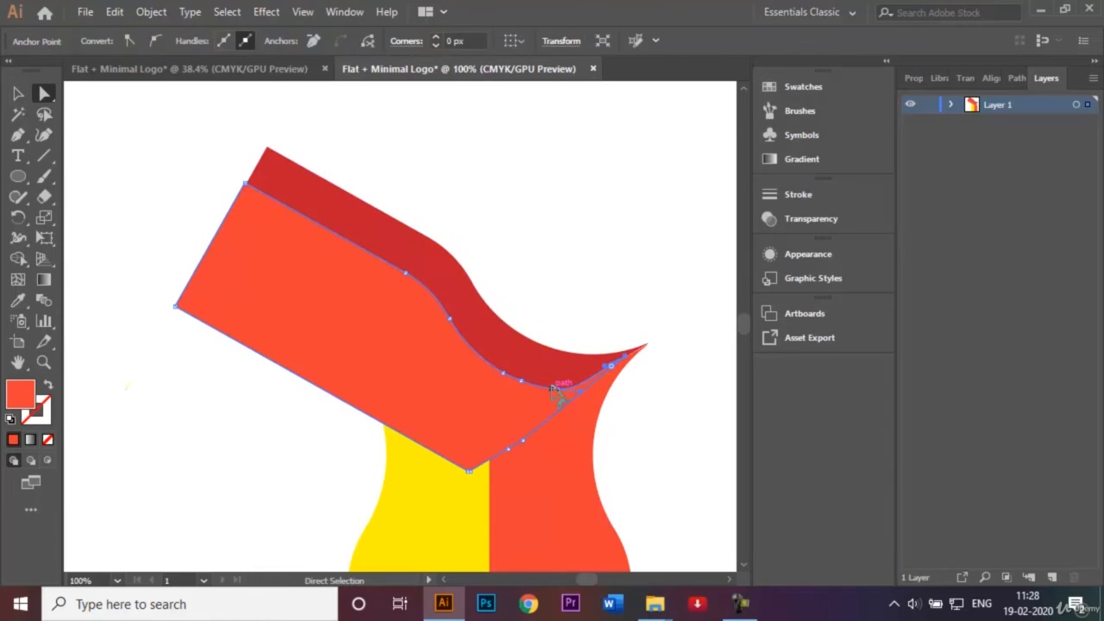
{"action": "left_click_drag", "start_coordinate": [557, 391], "coordinate": [518, 365]}
{"action": "left_click", "coordinate": [451, 316]}
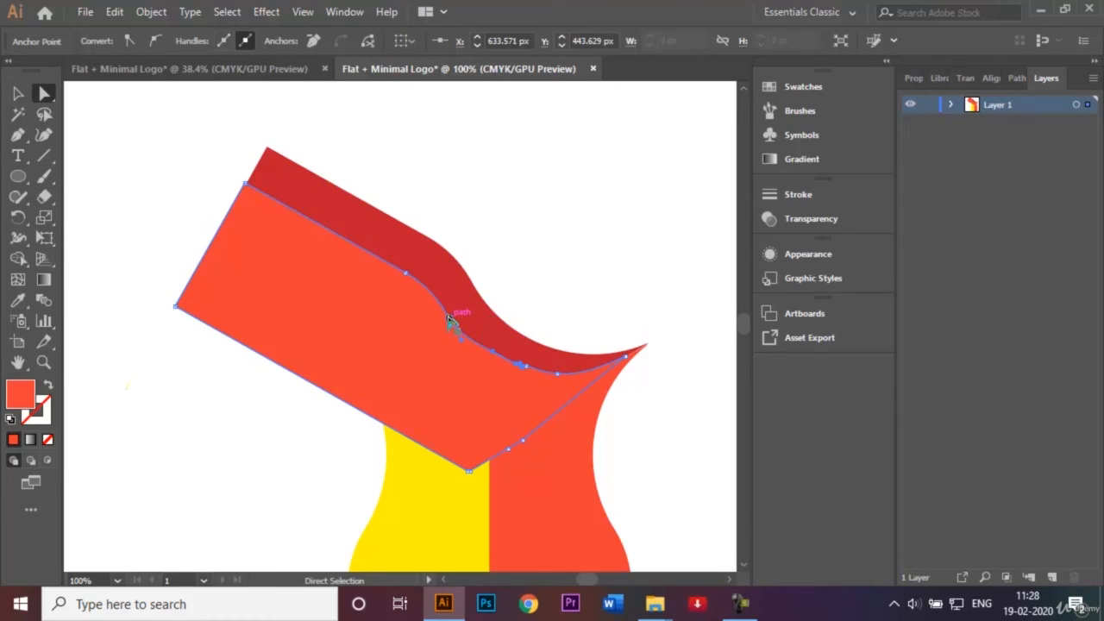
{"action": "left_click_drag", "start_coordinate": [451, 316], "coordinate": [454, 317]}
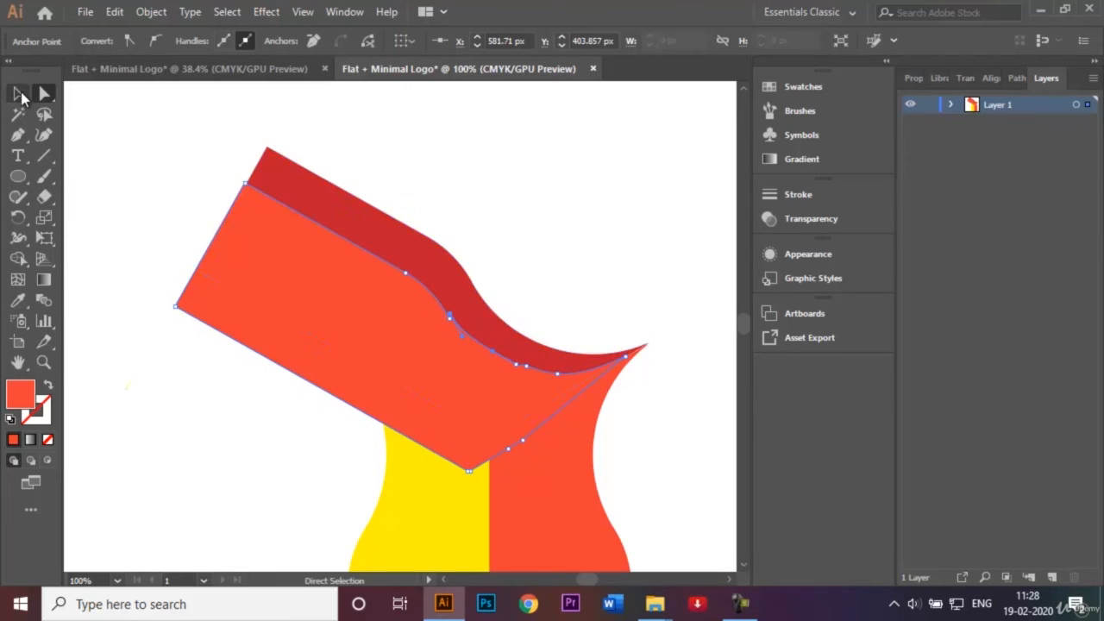
{"action": "left_click", "coordinate": [19, 93]}
{"action": "left_click", "coordinate": [143, 207]}
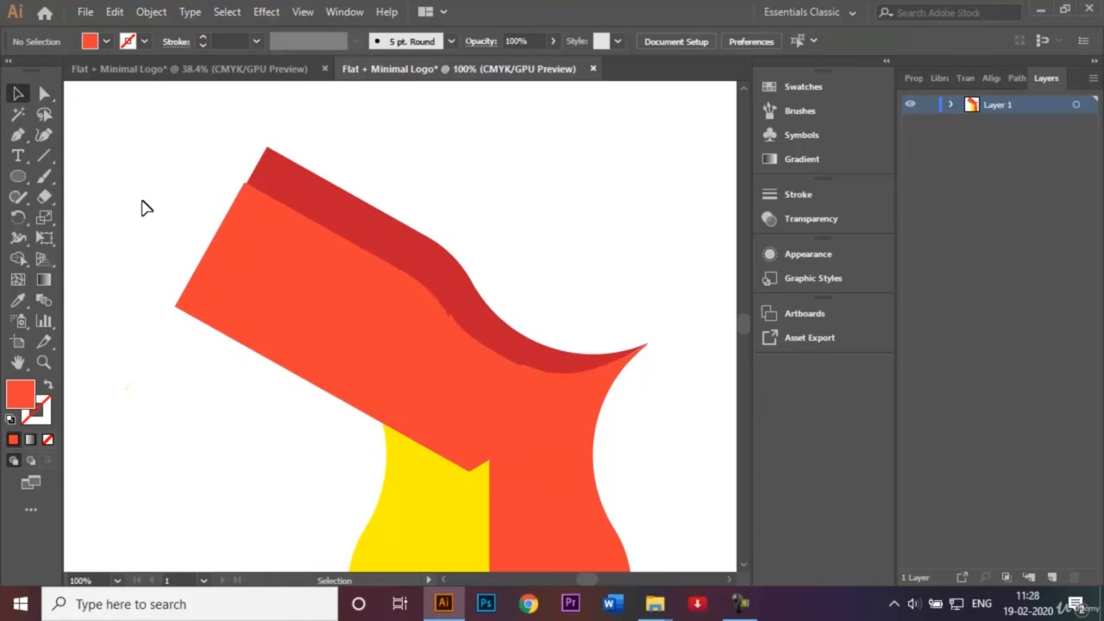
Bring the dark red bar to the front so it overlaps the orange-red copy.
{"action": "left_click", "coordinate": [302, 205]}
{"action": "right_click", "coordinate": [301, 205]}
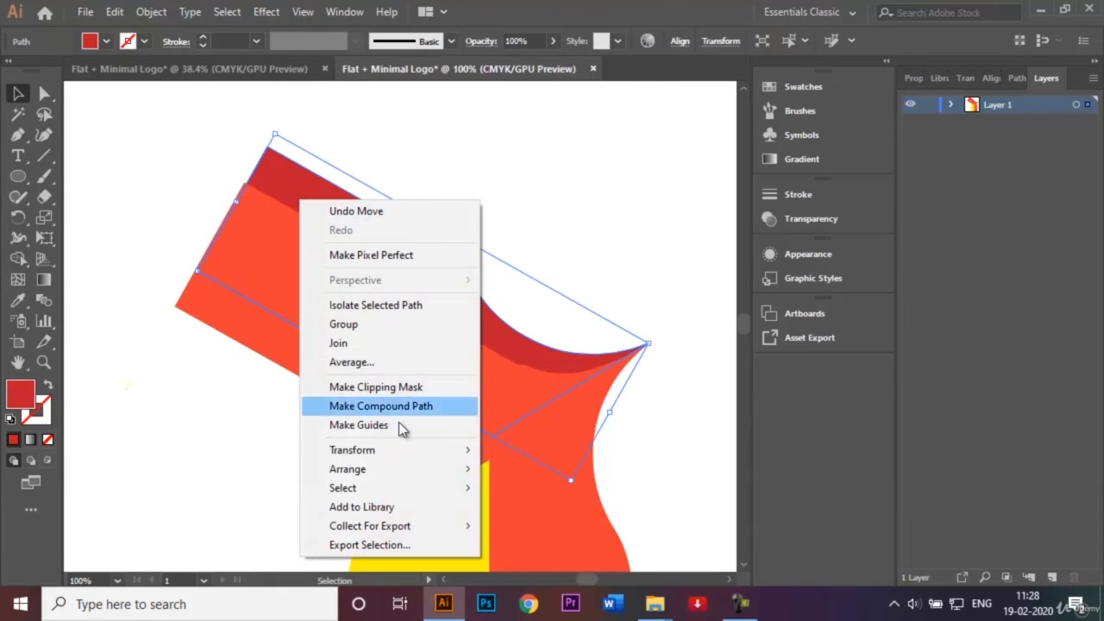
{"action": "mouse_move", "coordinate": [416, 468]}
{"action": "left_click", "coordinate": [518, 468]}
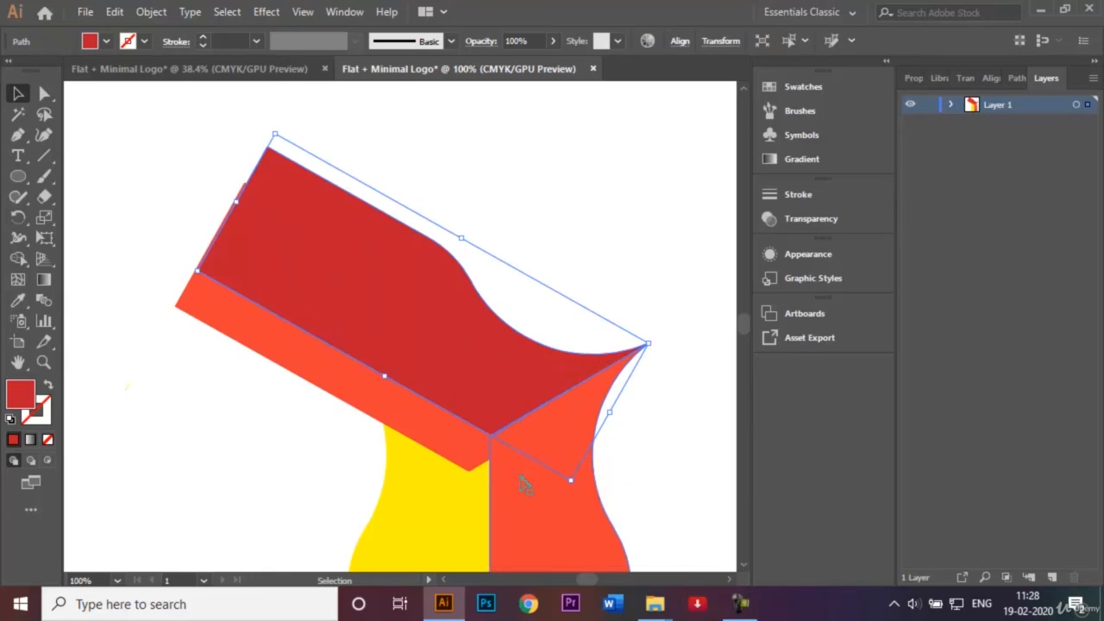
{"action": "left_click", "coordinate": [684, 280]}
Nudge the dark red bar slightly left to align its square end with the orange-red copy and its lower corner with the center seam.
{"action": "left_click", "coordinate": [401, 295]}
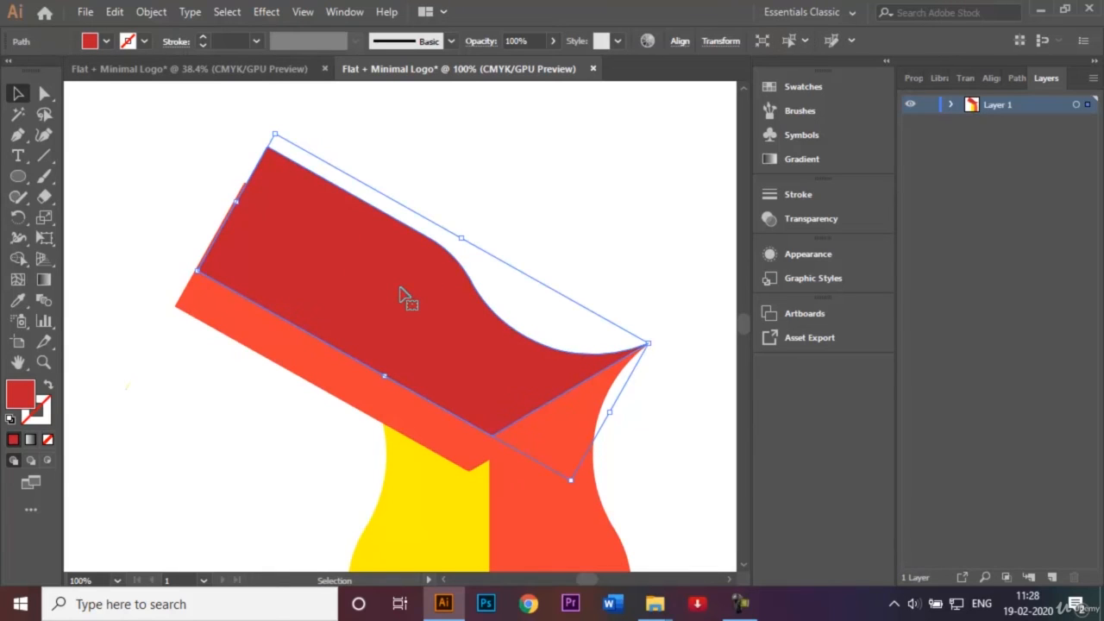
{"action": "key", "text": "Left"}
{"action": "key", "text": "Left"}
{"action": "key", "text": "Left"}
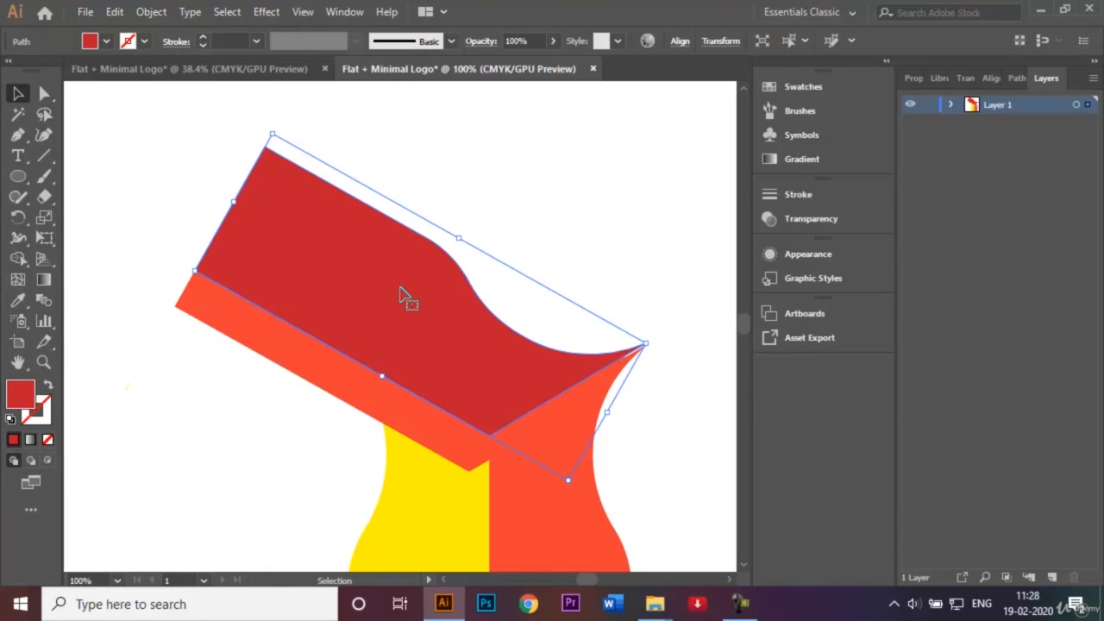
{"action": "left_click", "coordinate": [700, 296]}
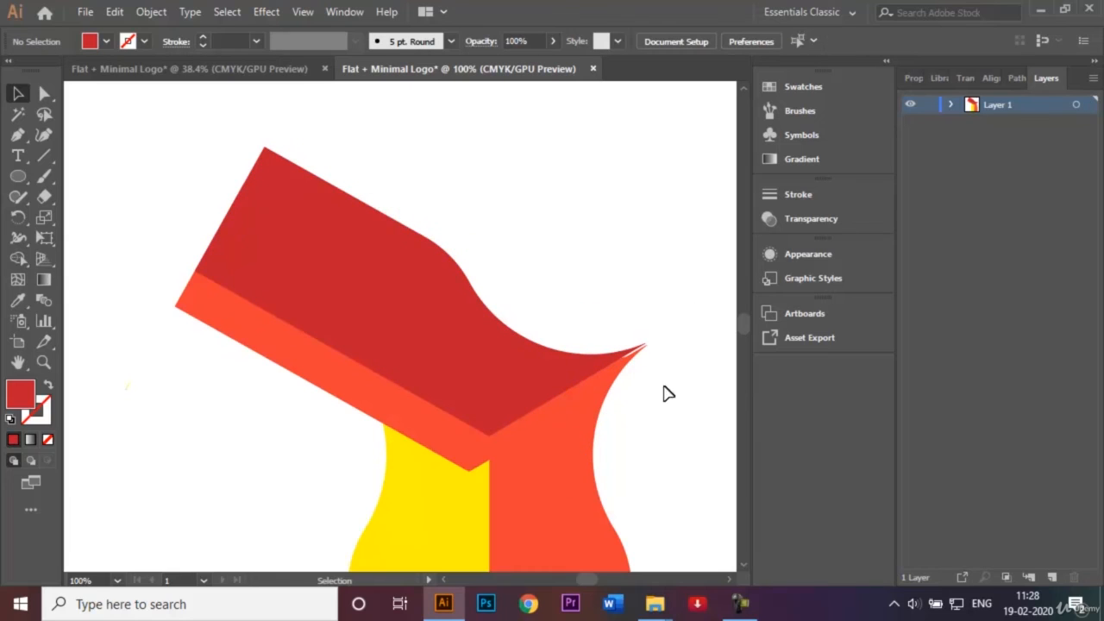
Move the upright orange-red shape's upper tip anchor onto the dark red bar's pointed tip to close the white gap.
{"action": "left_click", "coordinate": [594, 438]}
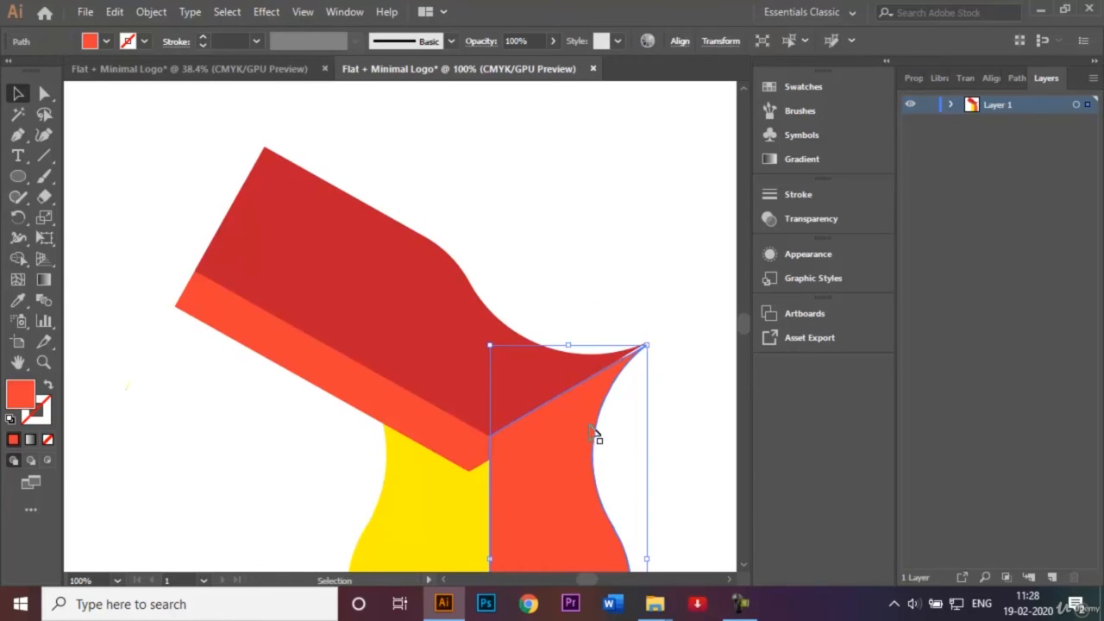
{"action": "left_click", "coordinate": [54, 94]}
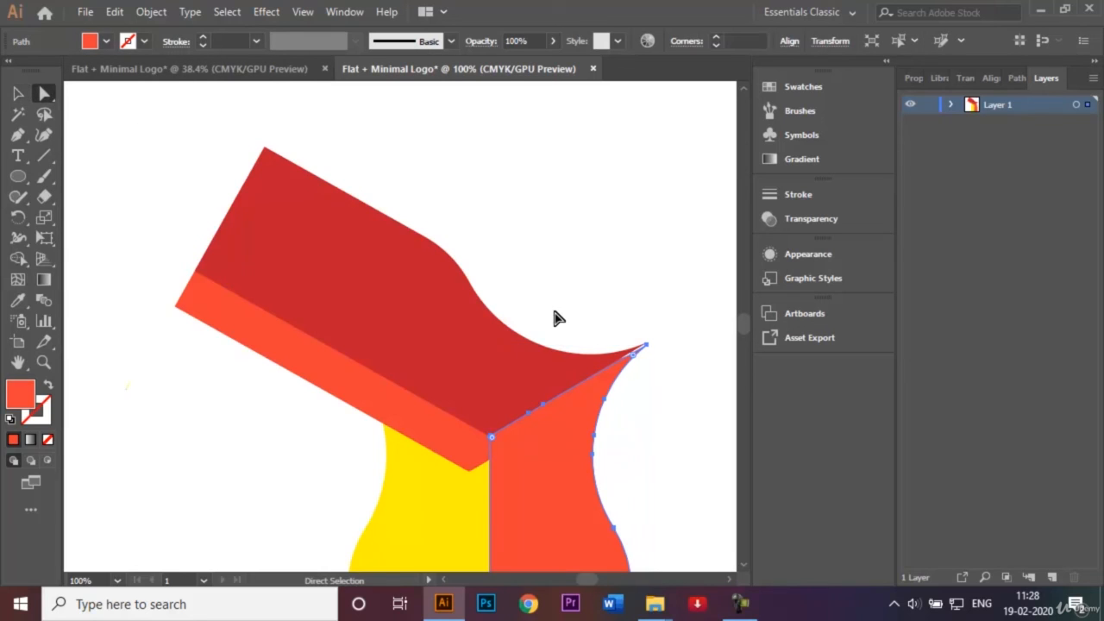
{"action": "left_click", "coordinate": [647, 345]}
{"action": "key", "text": "ctrl+plus"}
{"action": "key", "text": "ctrl+plus"}
{"action": "key", "text": "ctrl+plus"}
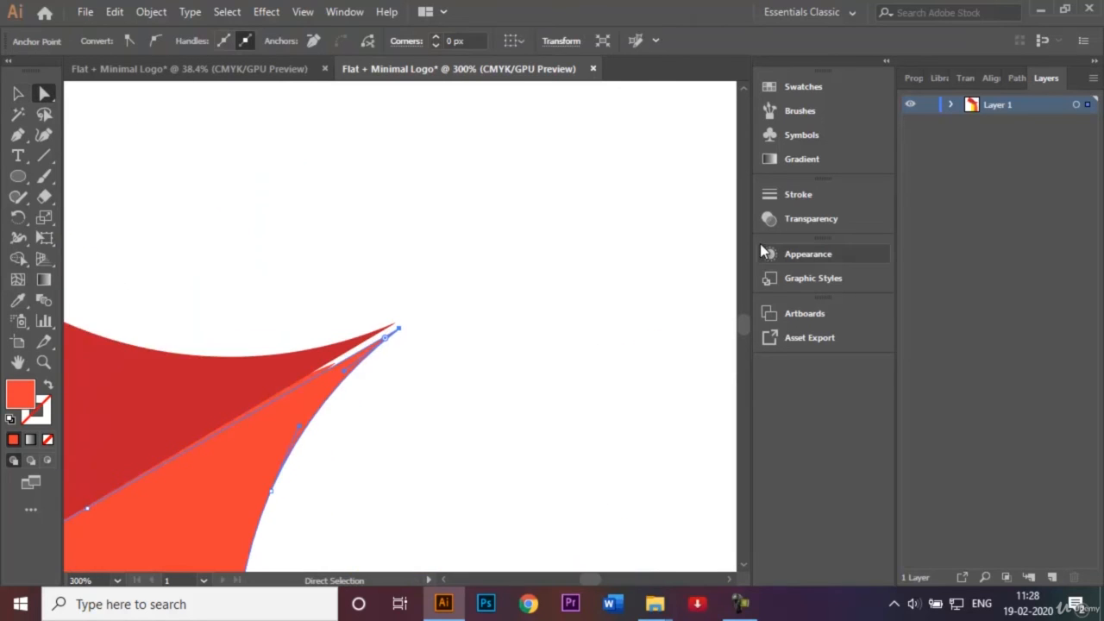
{"action": "key", "text": "ctrl+plus"}
{"action": "key", "text": "ctrl+plus"}
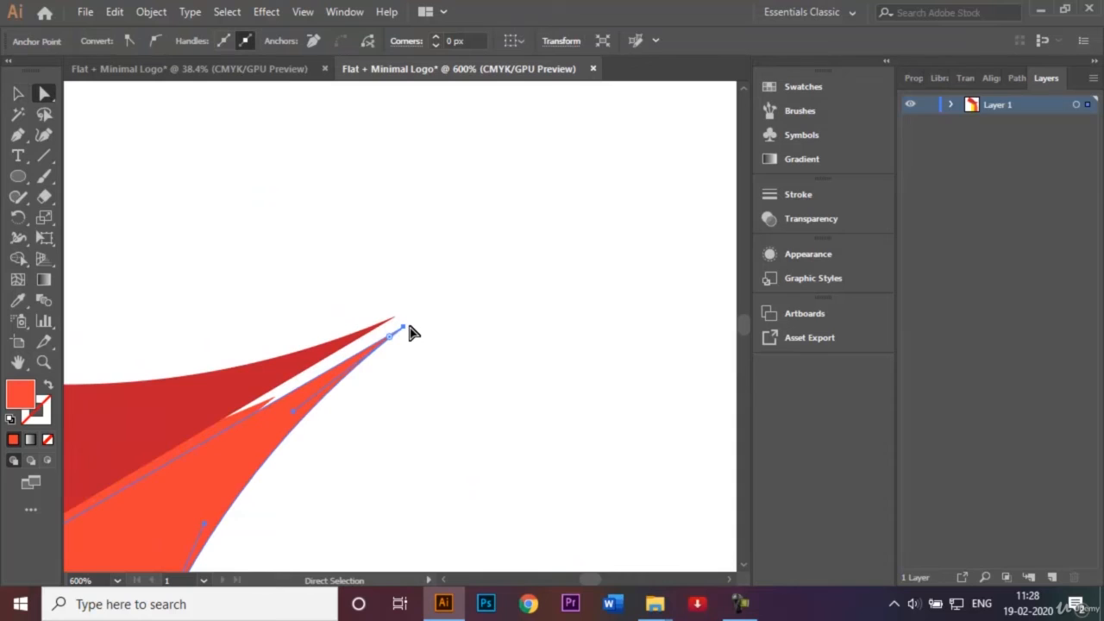
{"action": "left_click_drag", "start_coordinate": [409, 327], "coordinate": [396, 323]}
{"action": "left_click", "coordinate": [439, 344]}
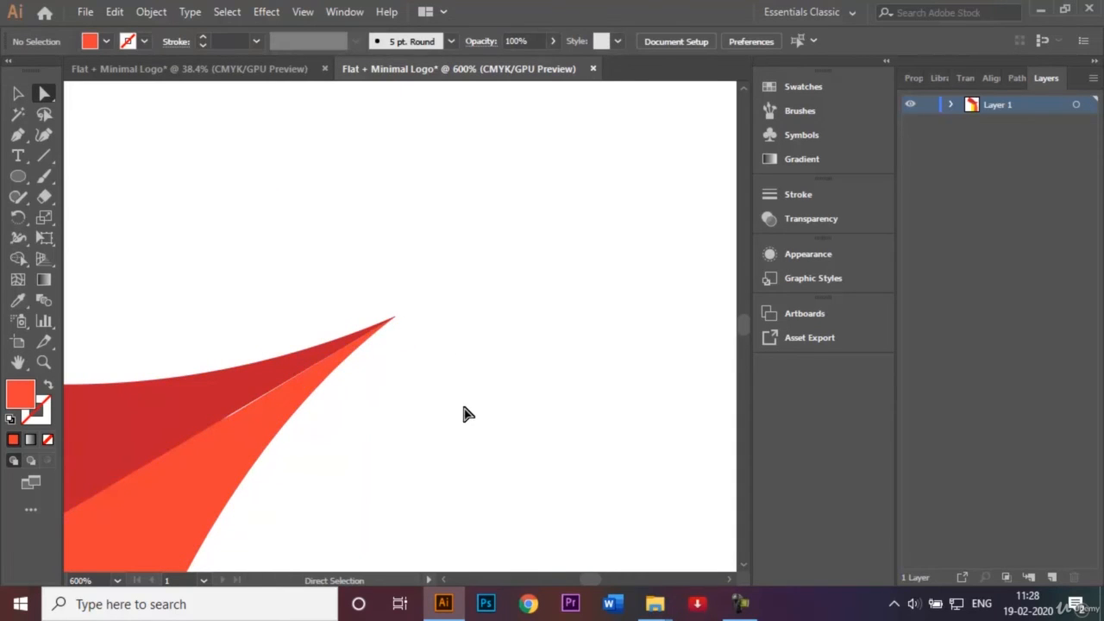
Bring the yellow shape to the front of the orange-red copy.
{"action": "key", "text": "ctrl+0"}
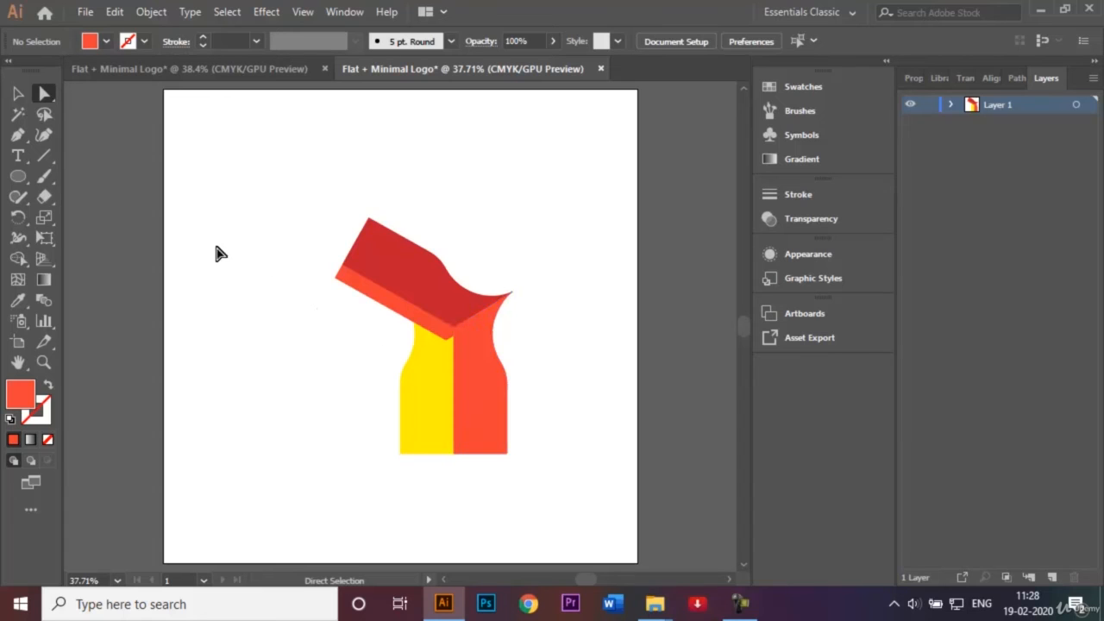
{"action": "left_click", "coordinate": [422, 411]}
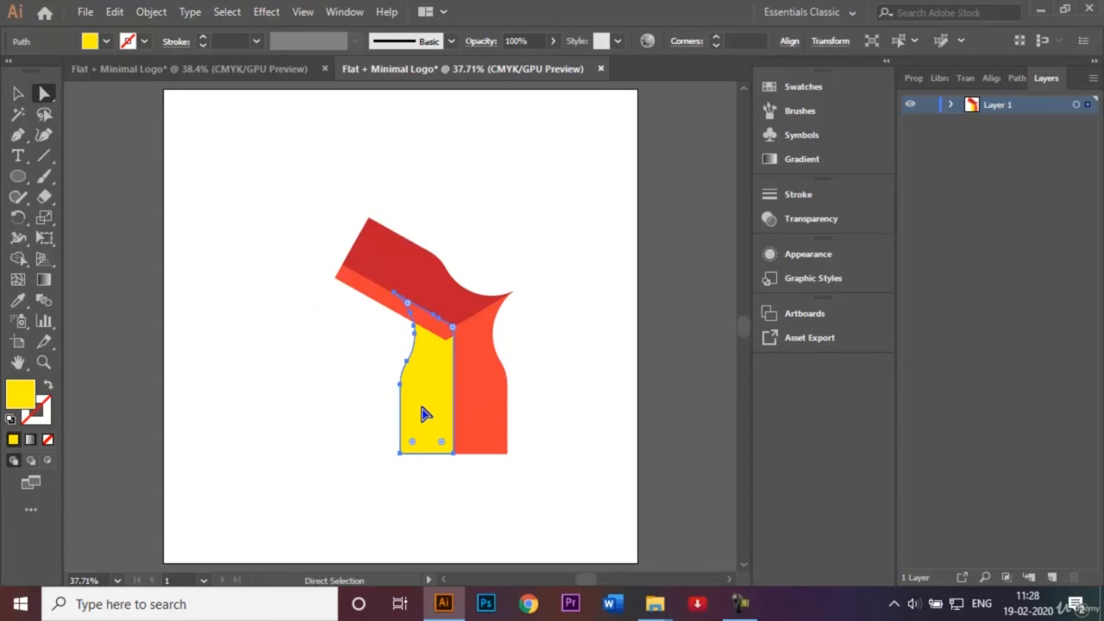
{"action": "right_click", "coordinate": [421, 407]}
{"action": "mouse_move", "coordinate": [510, 322]}
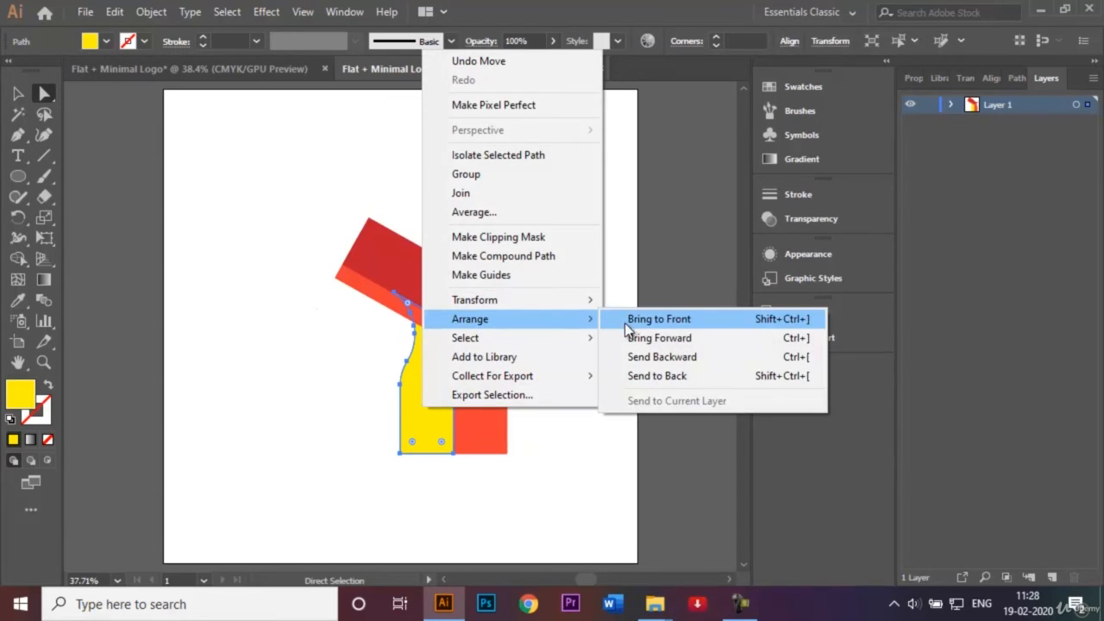
{"action": "left_click", "coordinate": [634, 319]}
{"action": "left_click", "coordinate": [584, 293]}
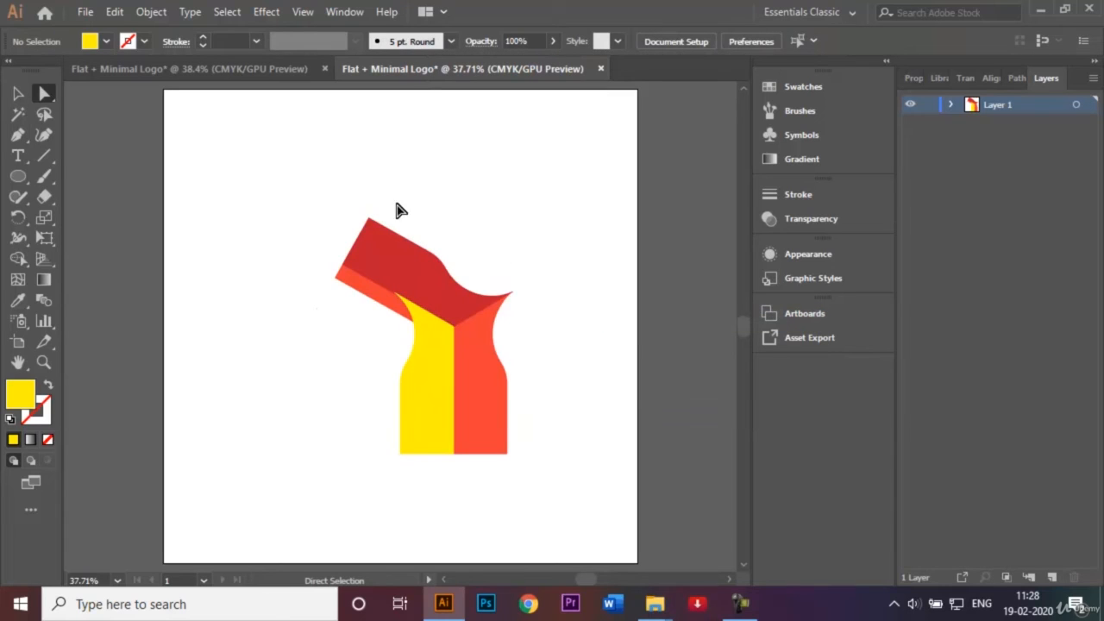
Create a vertically reflected copy of the dark red bar and the orange-red bar behind it.
{"action": "left_click", "coordinate": [17, 95]}
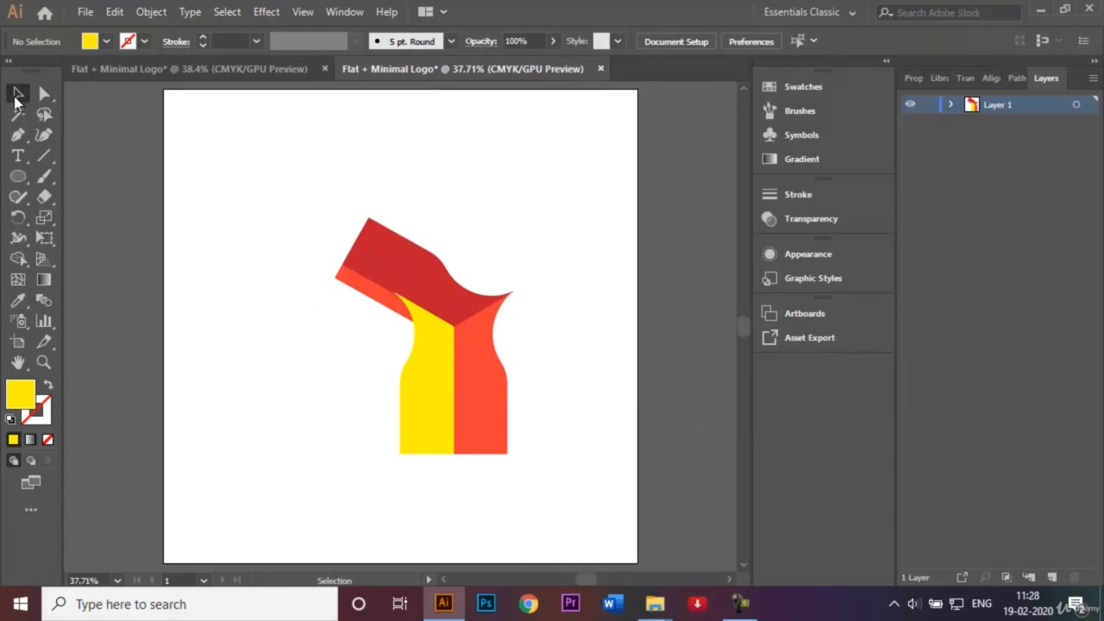
{"action": "left_click", "coordinate": [367, 263]}
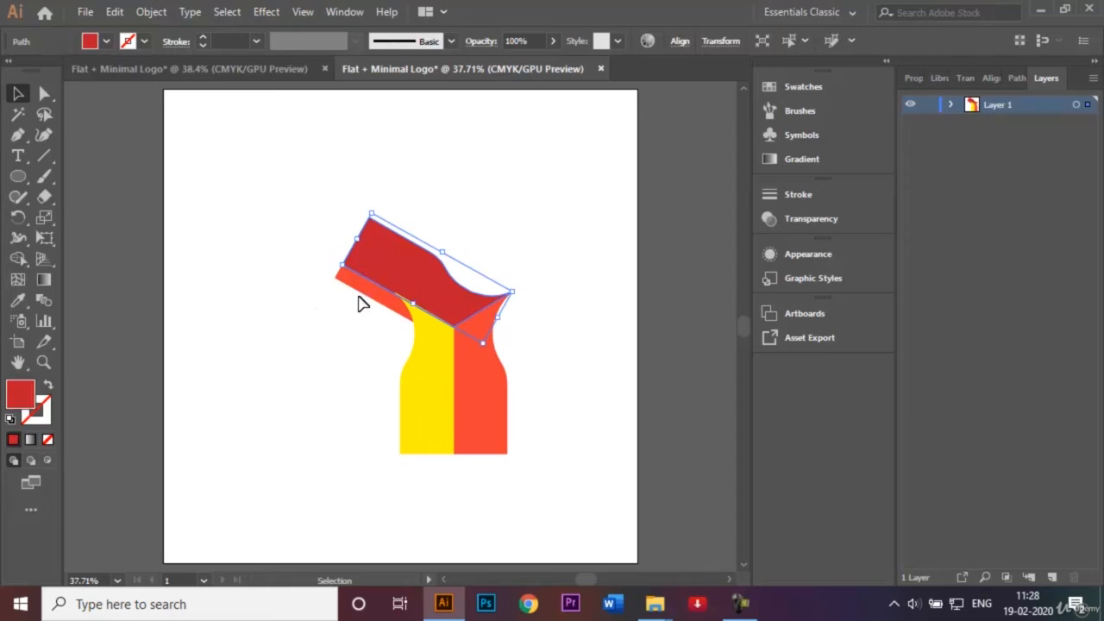
{"action": "left_click", "coordinate": [362, 297], "text": "shift"}
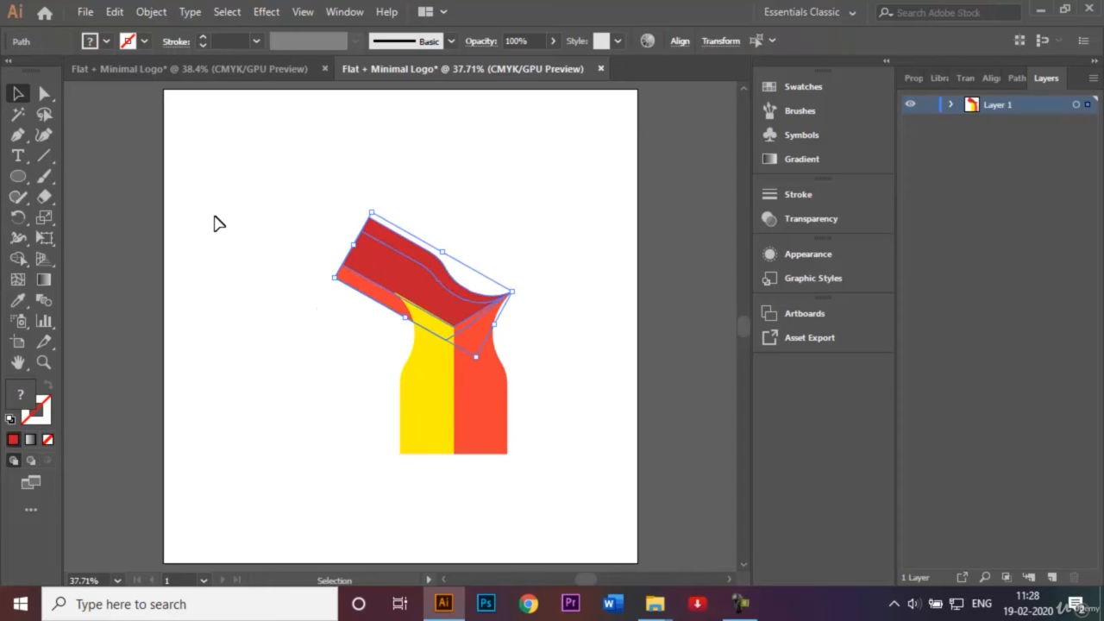
{"action": "left_click", "coordinate": [158, 12]}
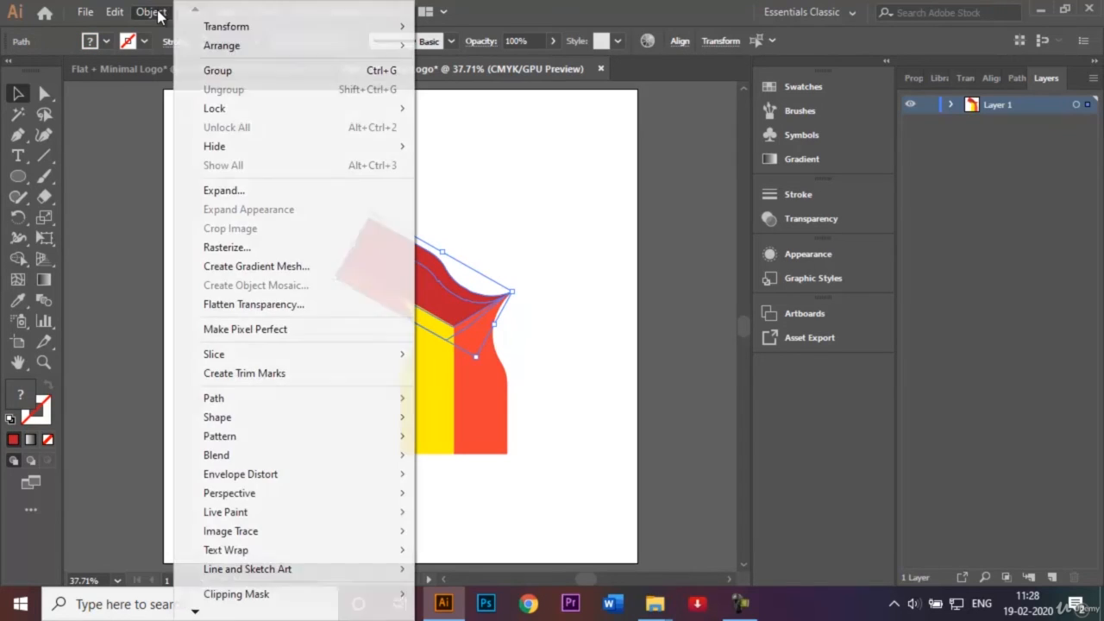
{"action": "mouse_move", "coordinate": [221, 28]}
{"action": "left_click", "coordinate": [469, 88]}
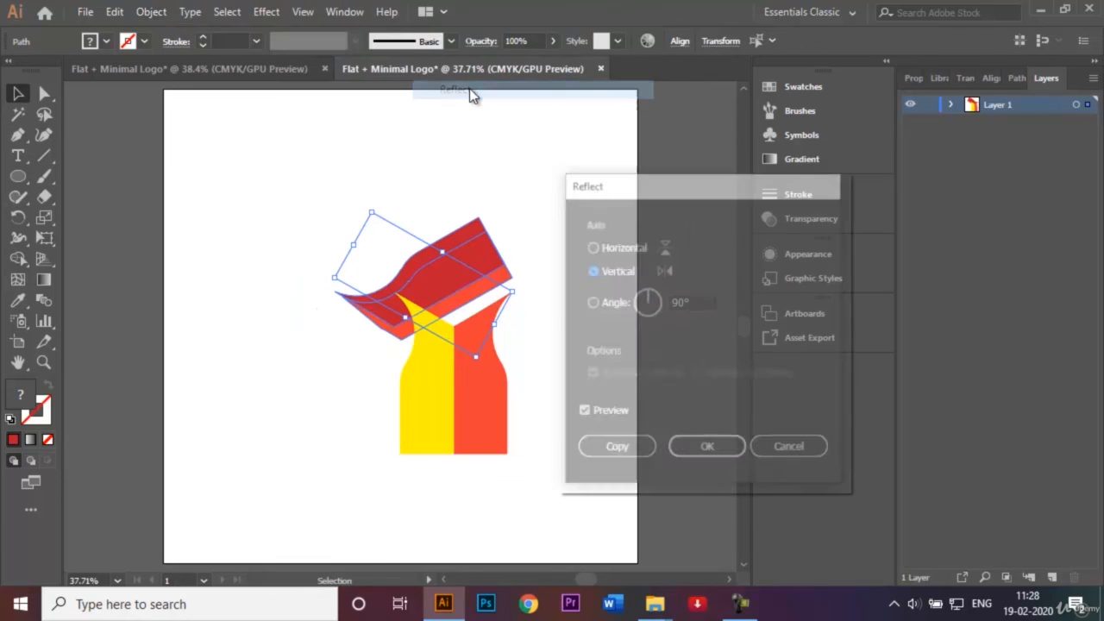
{"action": "left_click", "coordinate": [634, 452]}
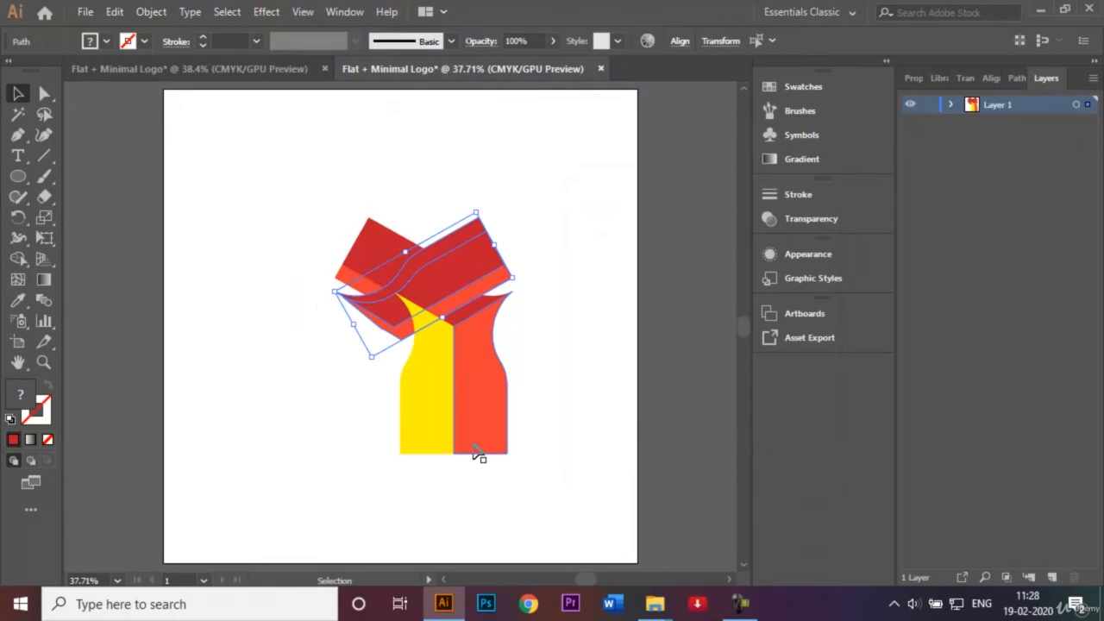
Move the reflected pair of bars horizontally until its lower corner meets the center seam, forming the Y's right arm.
{"action": "key", "text": "shift+Right"}
{"action": "key", "text": "shift+Right"}
{"action": "key", "text": "shift+Right"}
{"action": "key", "text": "shift+Right"}
{"action": "key", "text": "shift+Right"}
{"action": "key", "text": "shift+Right"}
{"action": "key", "text": "shift+Right"}
{"action": "key", "text": "shift+Right"}
{"action": "key", "text": "shift+Right"}
{"action": "key", "text": "shift+Right"}
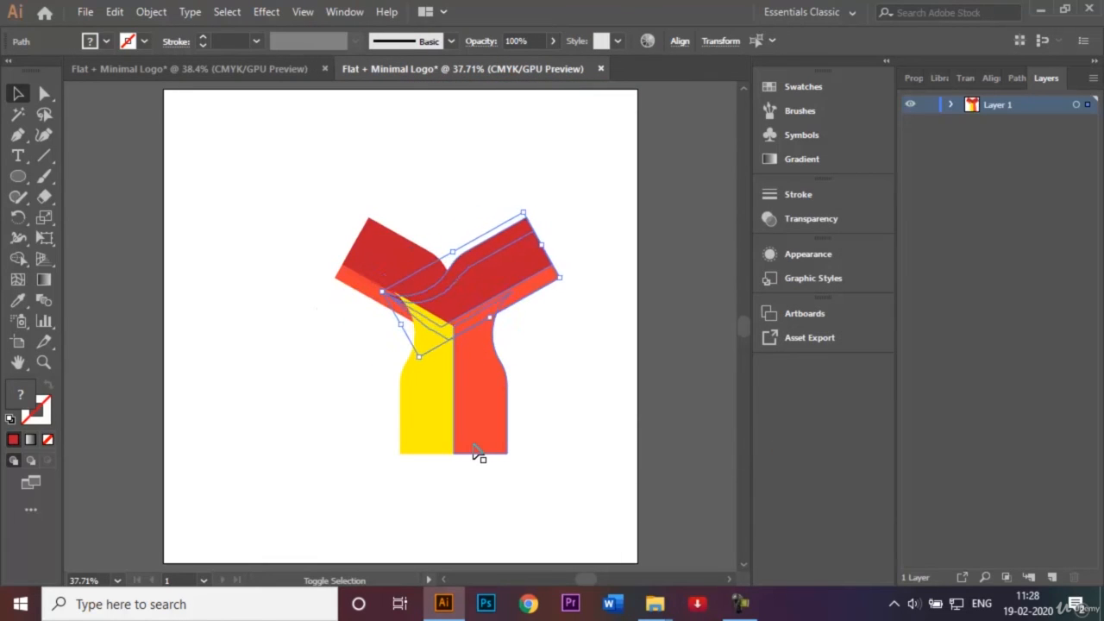
{"action": "key", "text": "shift+Right"}
{"action": "key", "text": "shift+Right"}
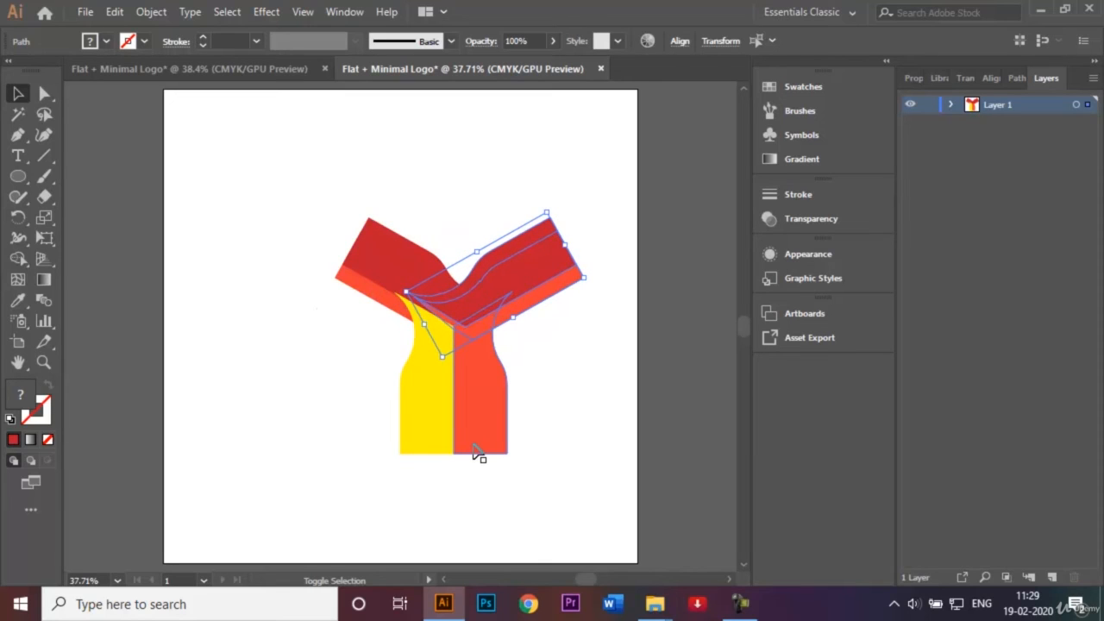
{"action": "key", "text": "shift+Left"}
{"action": "key", "text": "shift+Left"}
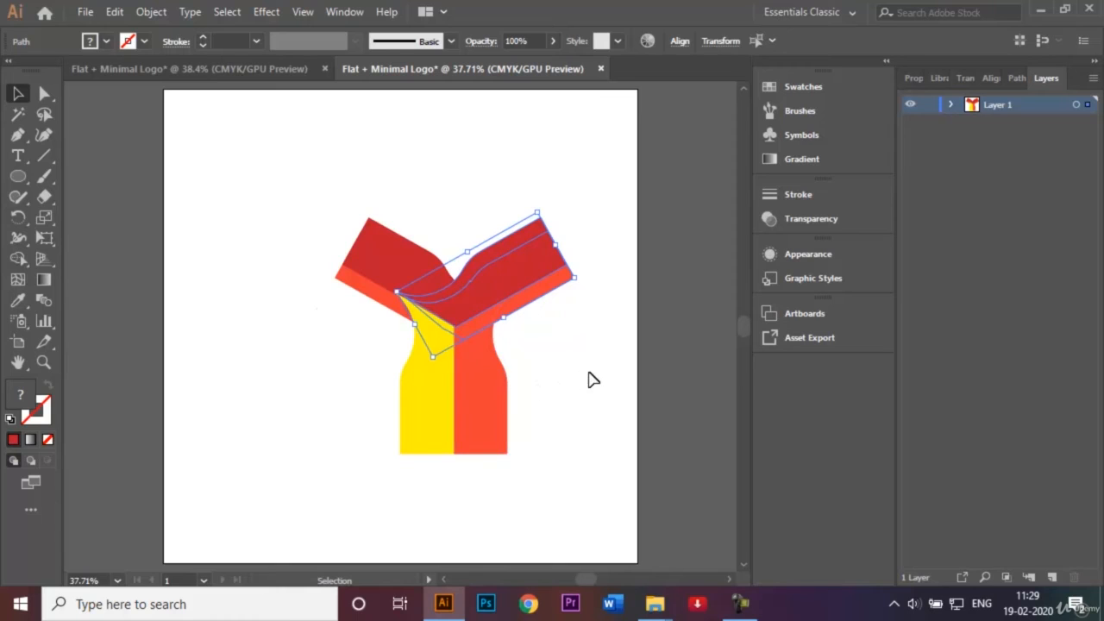
{"action": "left_click", "coordinate": [593, 379]}
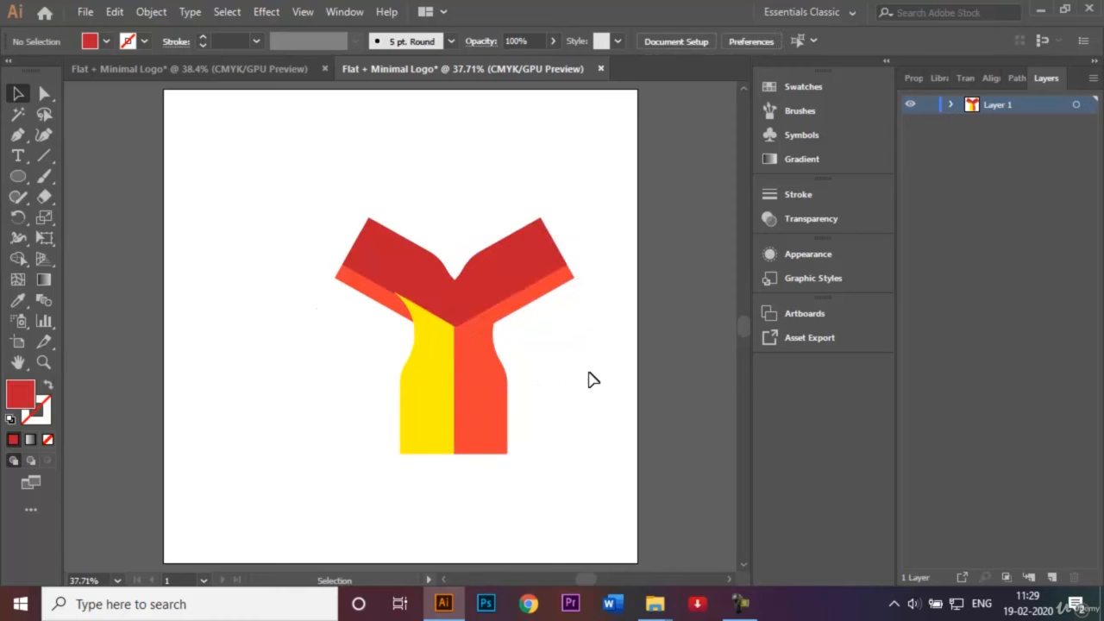
Try a yellow fill on the right arm's dark red bar.
{"action": "left_click", "coordinate": [538, 255]}
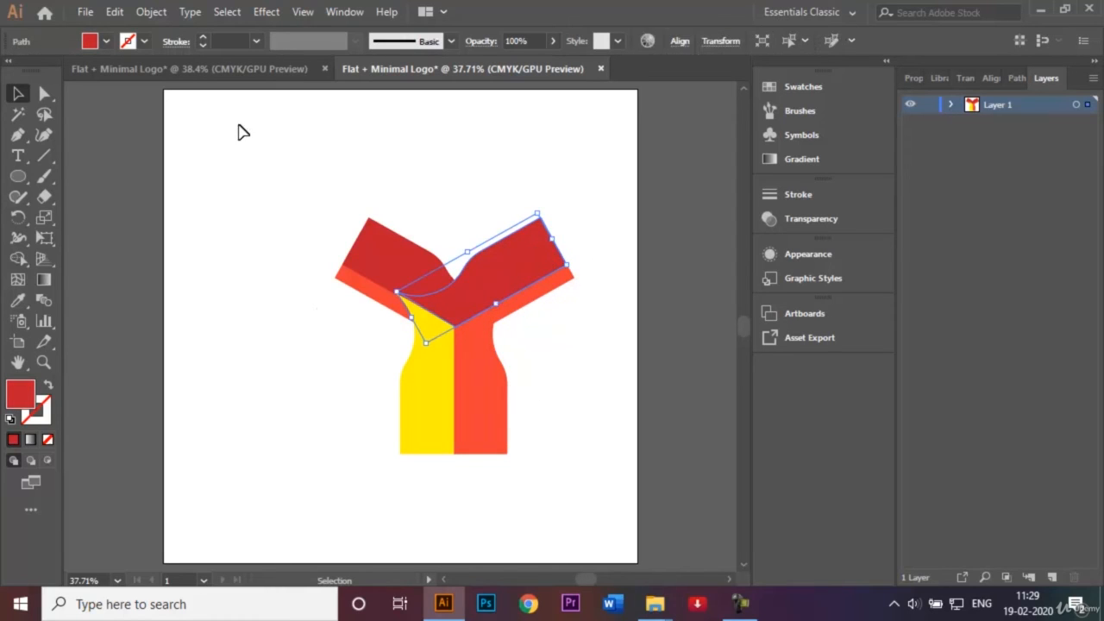
{"action": "left_click", "coordinate": [106, 41]}
{"action": "left_click", "coordinate": [72, 71]}
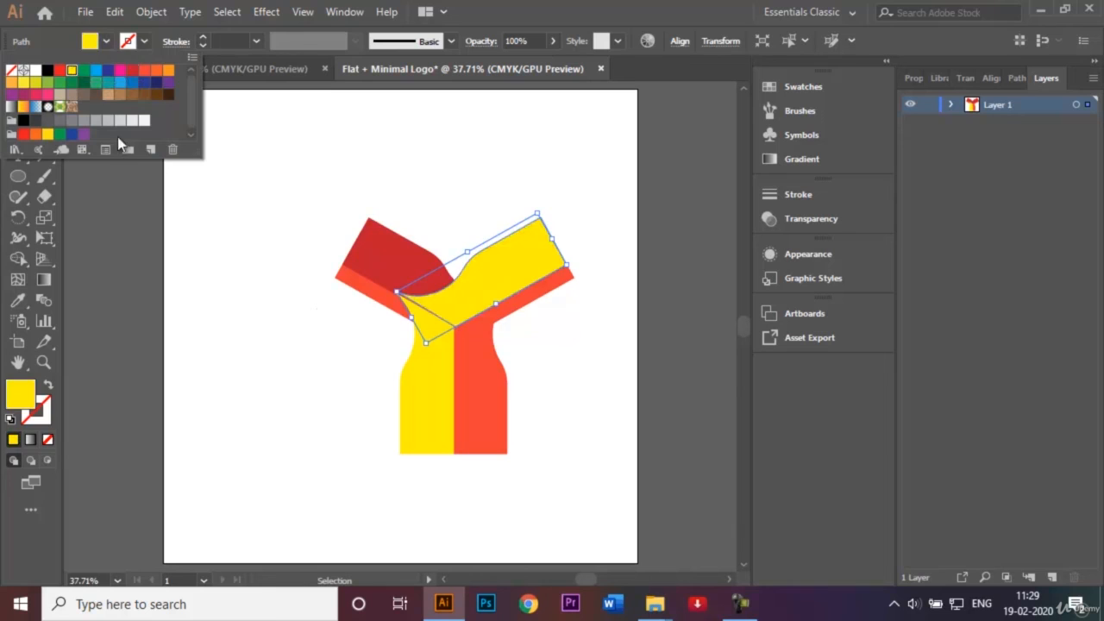
{"action": "left_click", "coordinate": [245, 338]}
{"action": "left_click", "coordinate": [265, 381]}
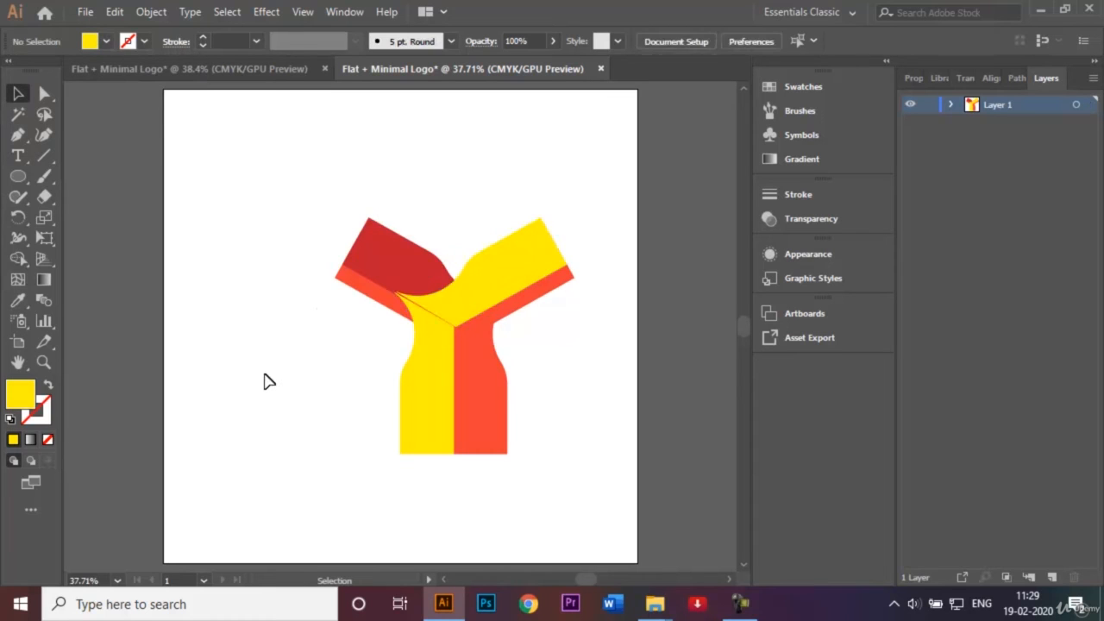
Fill the right arm's front bar with light orange.
{"action": "left_click", "coordinate": [513, 281]}
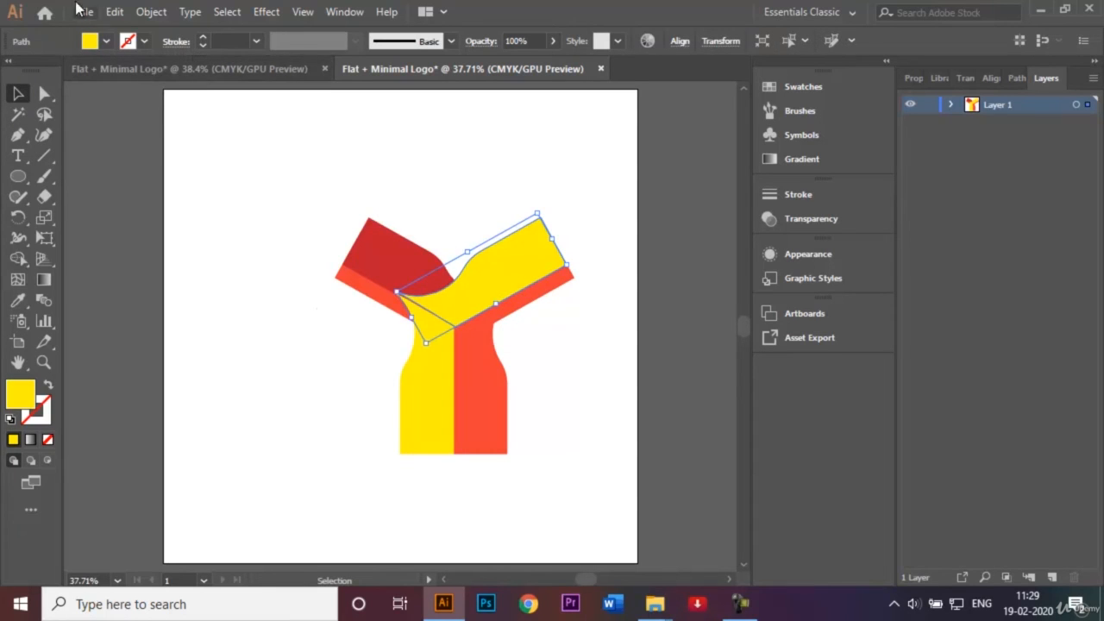
{"action": "left_click", "coordinate": [107, 41]}
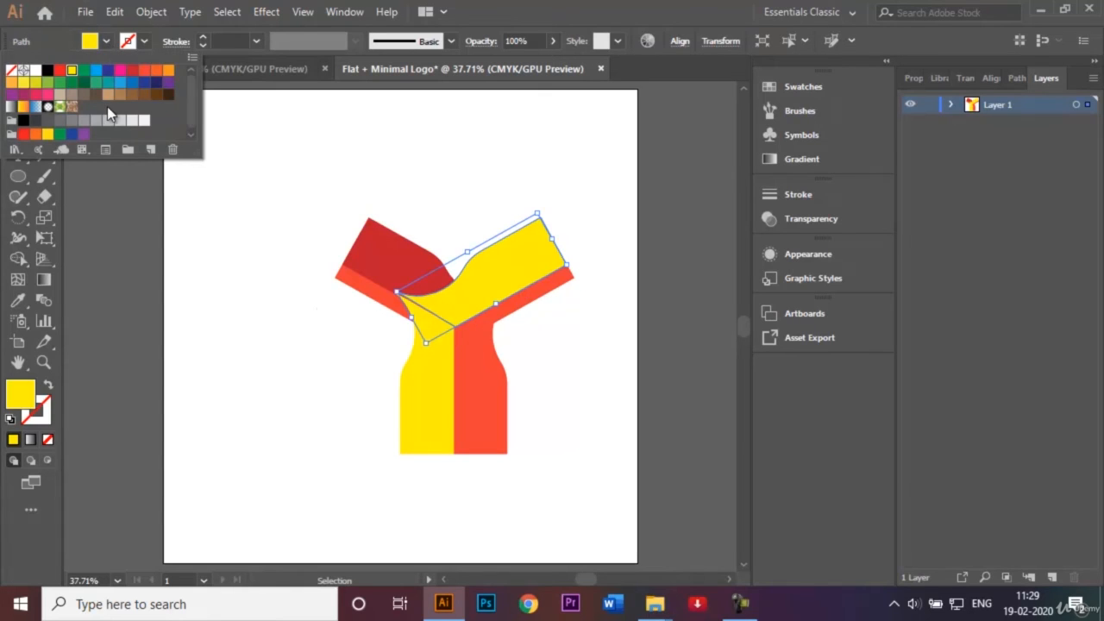
{"action": "left_click", "coordinate": [156, 71]}
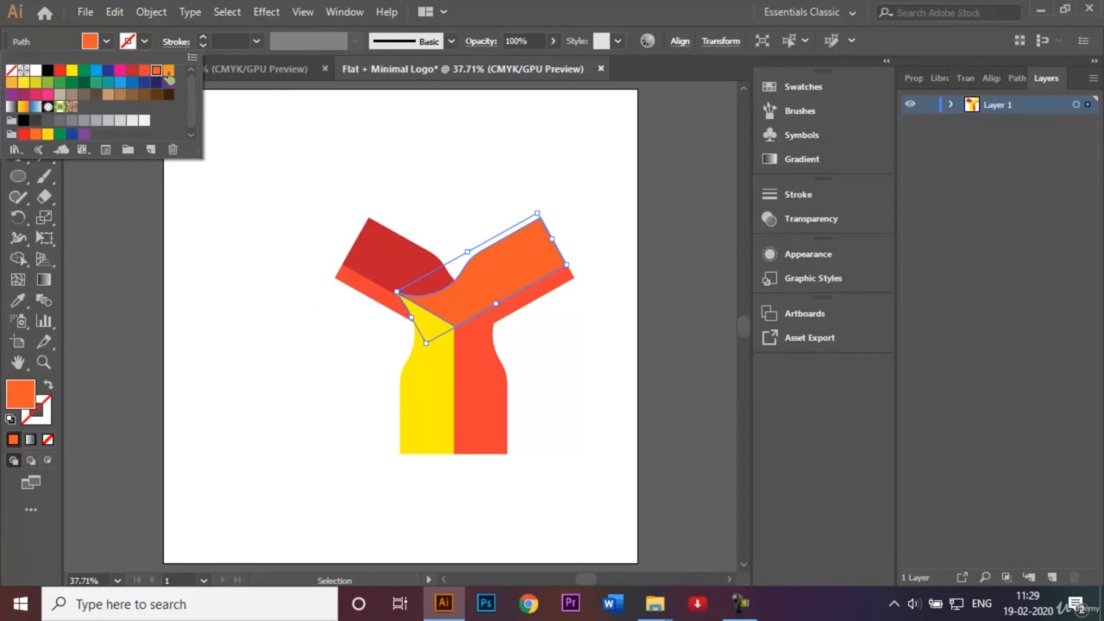
{"action": "left_click", "coordinate": [168, 71]}
{"action": "left_click", "coordinate": [276, 352]}
{"action": "left_click", "coordinate": [278, 353]}
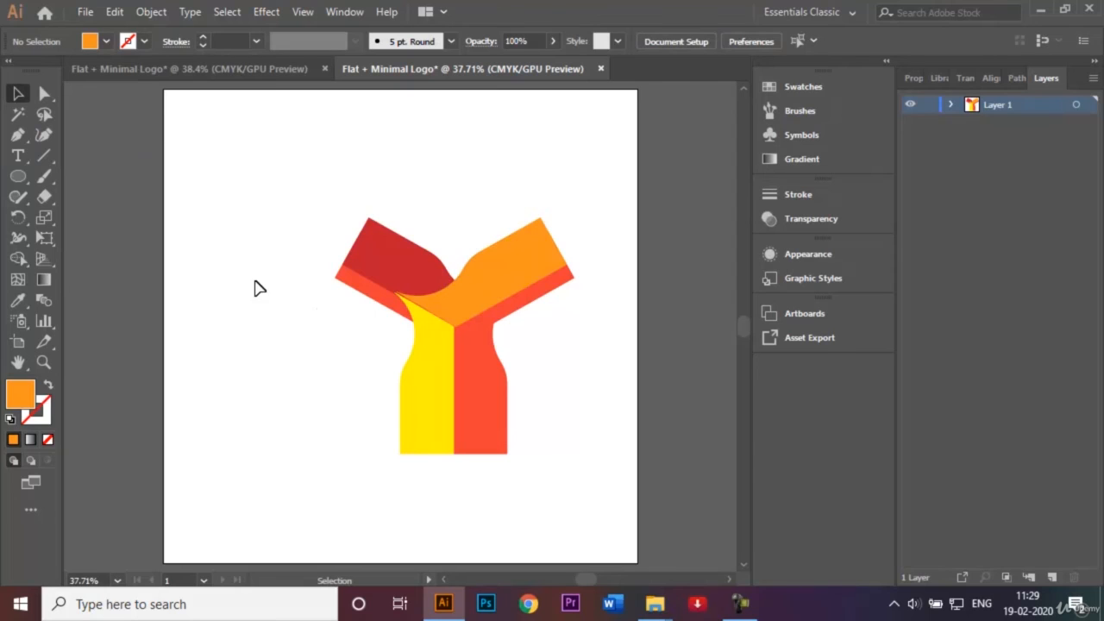
Round the upper corners of both front bars, the outer lower corners of both orange-red arm bars and the stem's two bottom corners.
{"action": "left_click", "coordinate": [43, 93]}
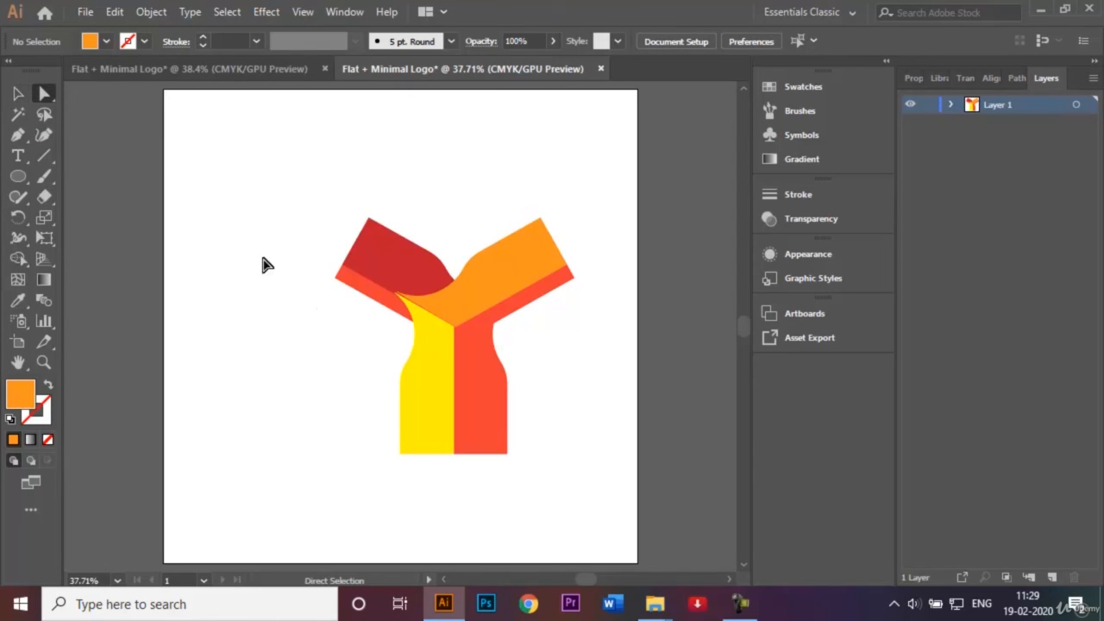
{"action": "left_click", "coordinate": [335, 277]}
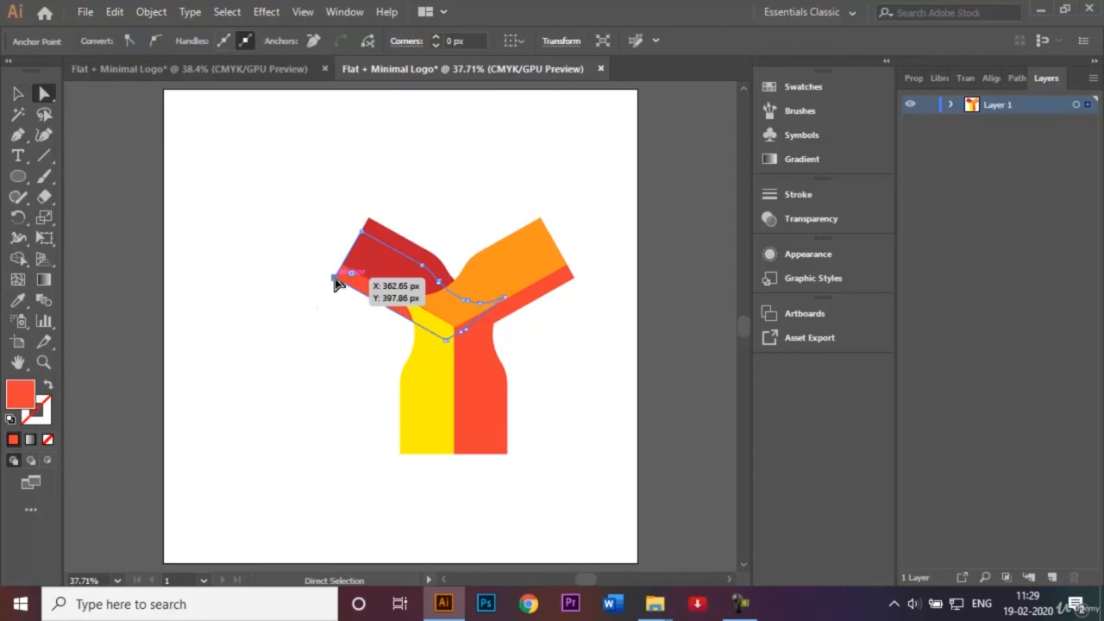
{"action": "left_click", "coordinate": [369, 218], "text": "shift"}
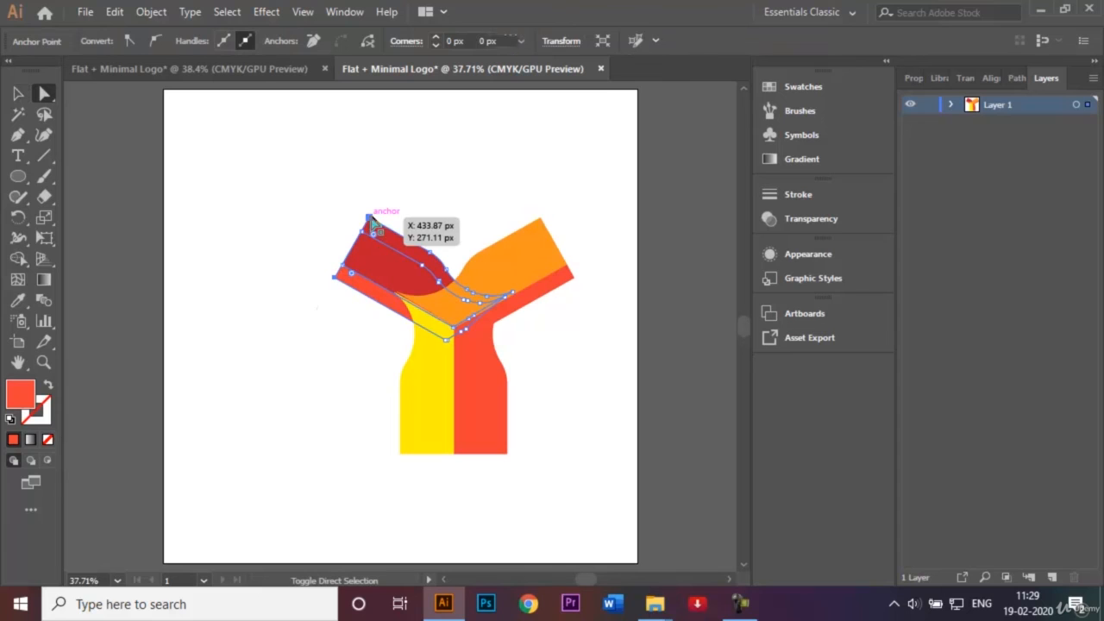
{"action": "left_click", "coordinate": [541, 220], "text": "shift"}
{"action": "left_click", "coordinate": [572, 278], "text": "shift"}
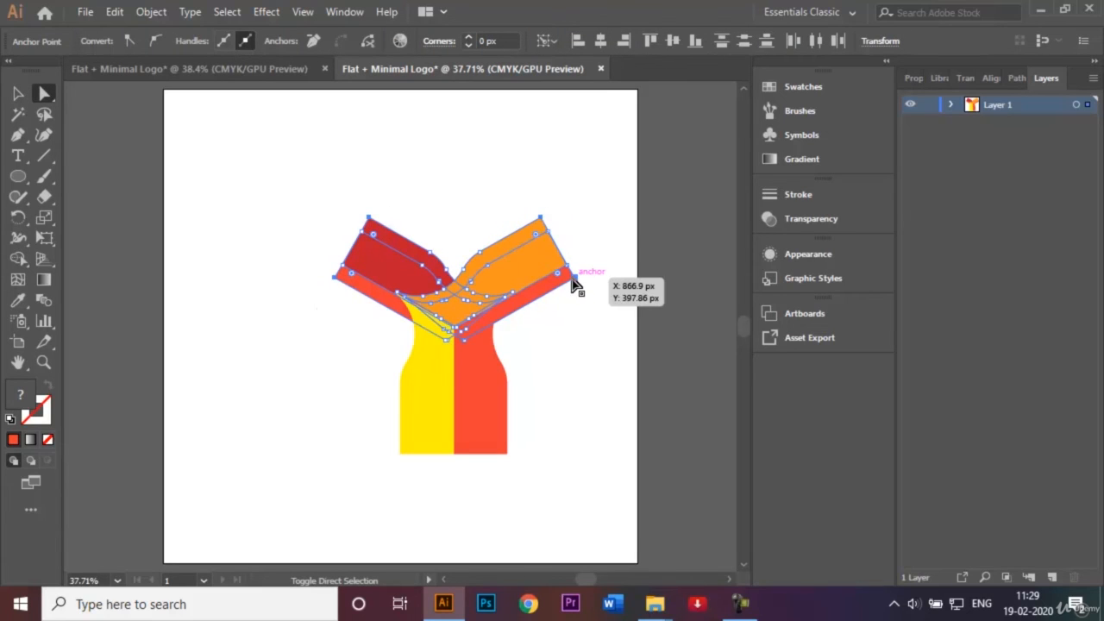
{"action": "left_click", "coordinate": [507, 452], "text": "shift"}
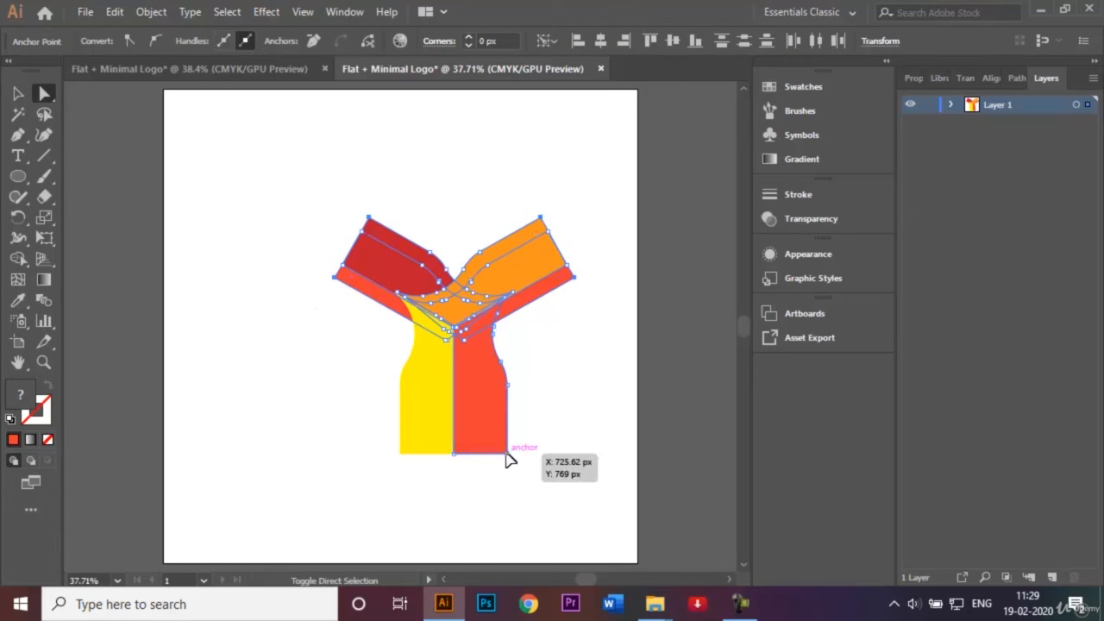
{"action": "left_click", "coordinate": [401, 453], "text": "shift"}
{"action": "left_click_drag", "start_coordinate": [413, 447], "coordinate": [455, 401]}
{"action": "left_click", "coordinate": [526, 395]}
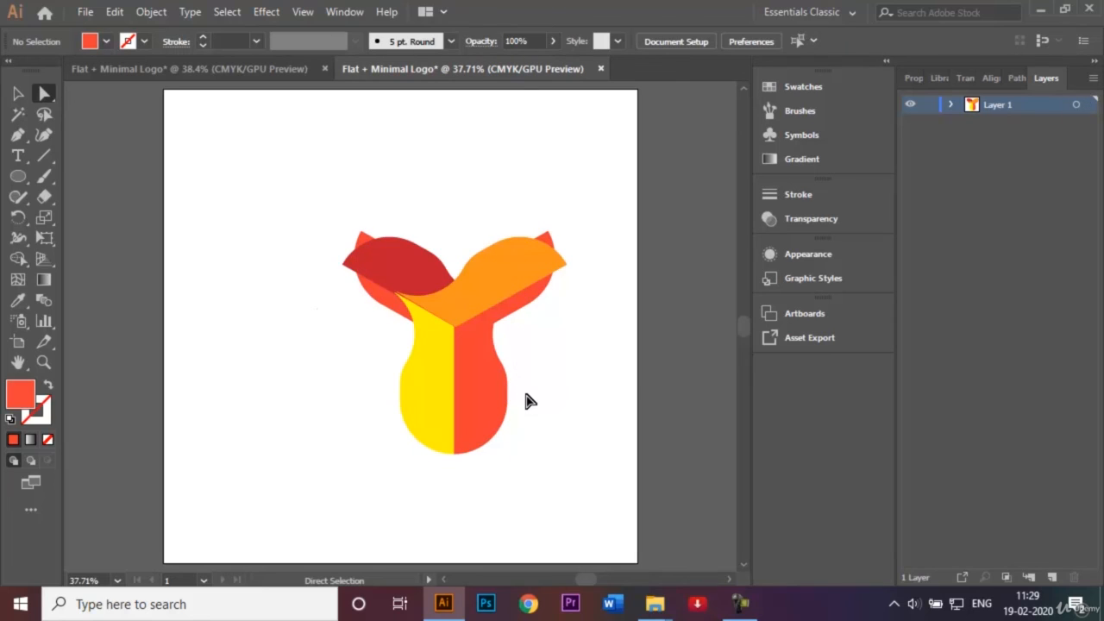
Try to round the remaining sharp outer corners of the left arm's dark red and orange-red bars.
{"action": "left_click", "coordinate": [345, 262]}
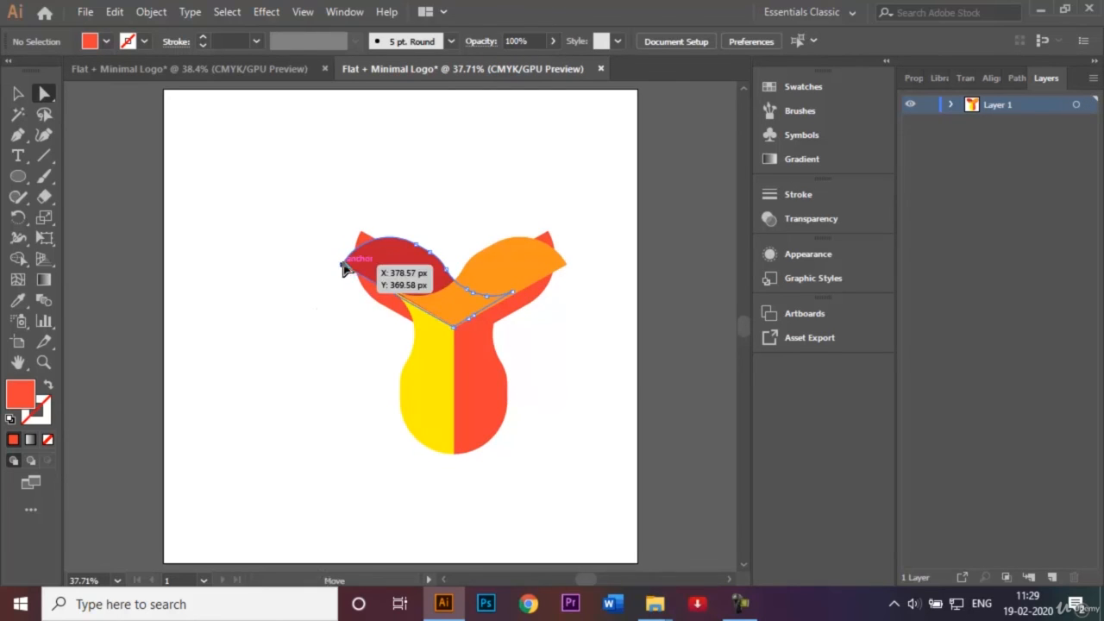
{"action": "left_click", "coordinate": [362, 251]}
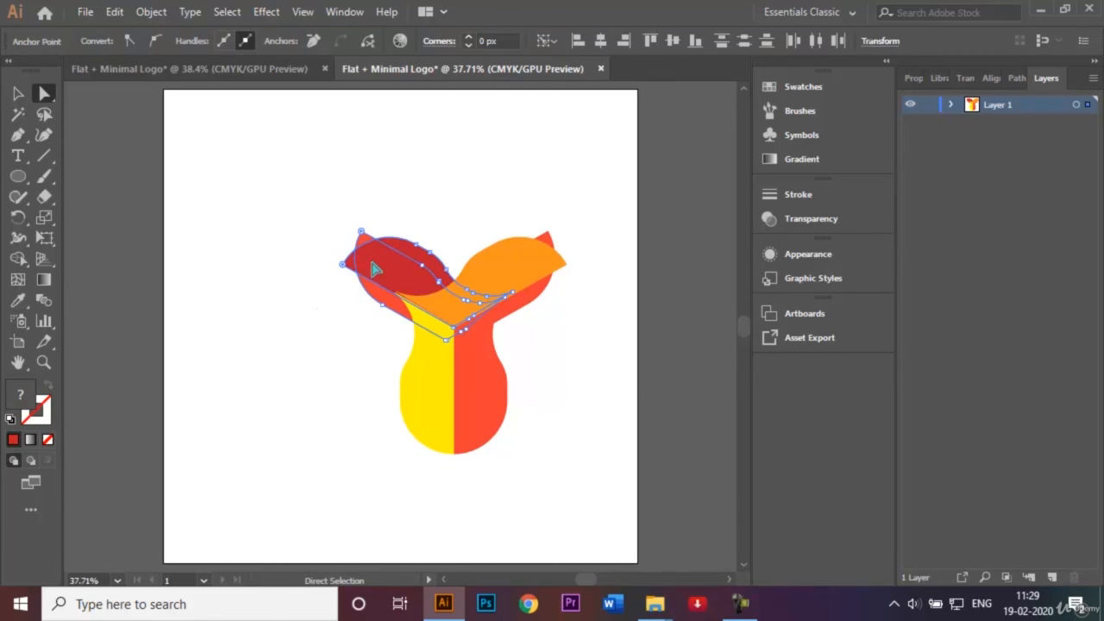
{"action": "left_click_drag", "start_coordinate": [342, 265], "coordinate": [369, 260]}
{"action": "left_click", "coordinate": [282, 225]}
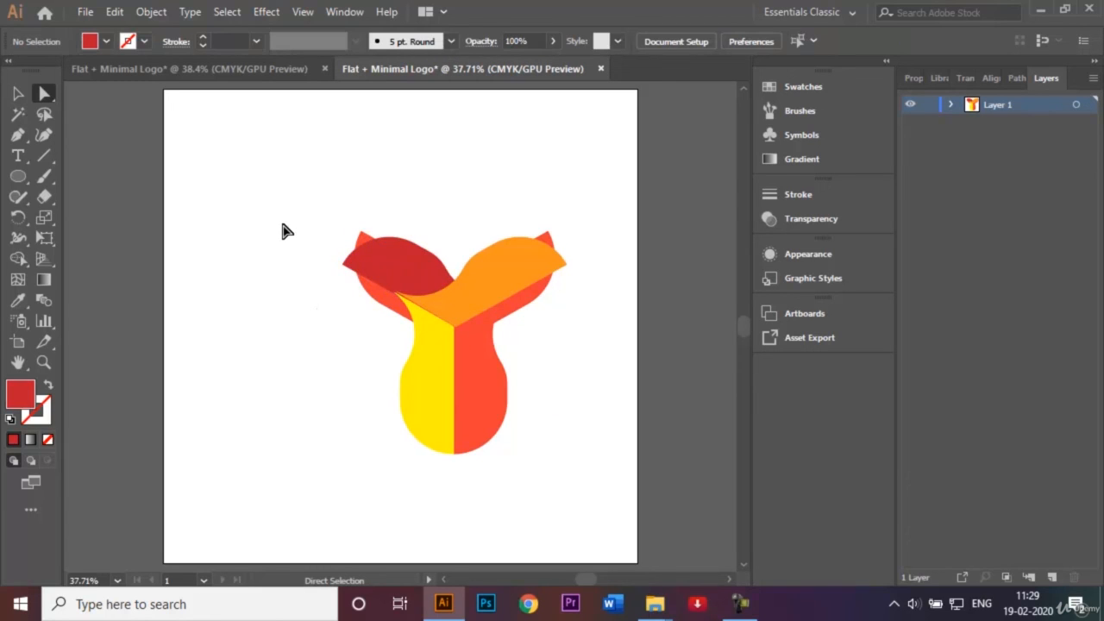
Move the whole logo left and slightly up to center it on the artboard.
{"action": "left_click", "coordinate": [18, 93]}
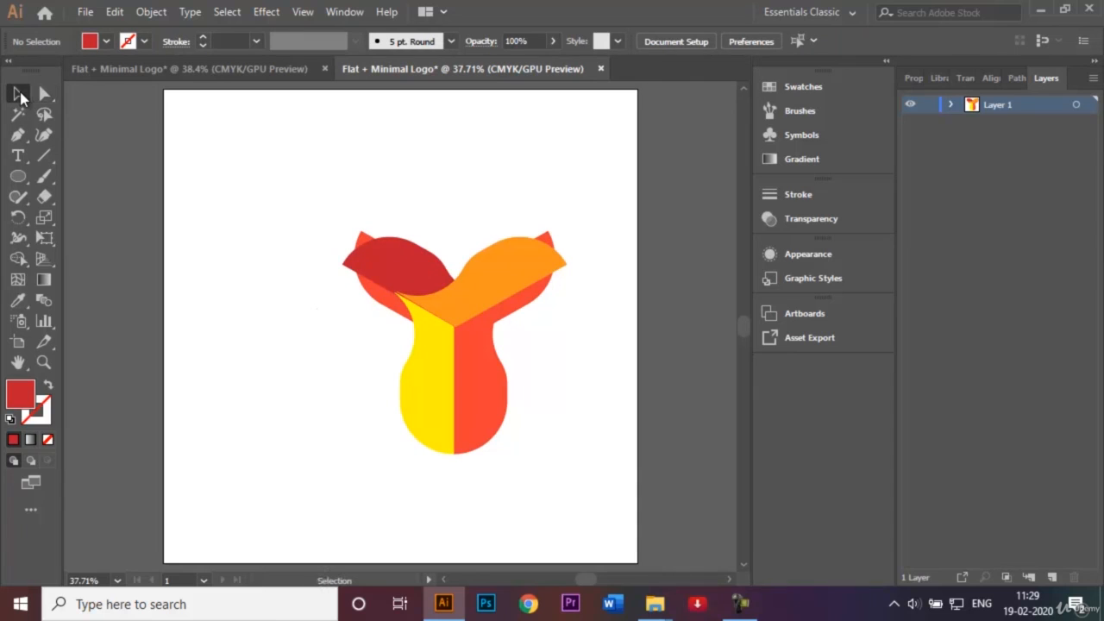
{"action": "left_click_drag", "start_coordinate": [302, 187], "coordinate": [611, 540]}
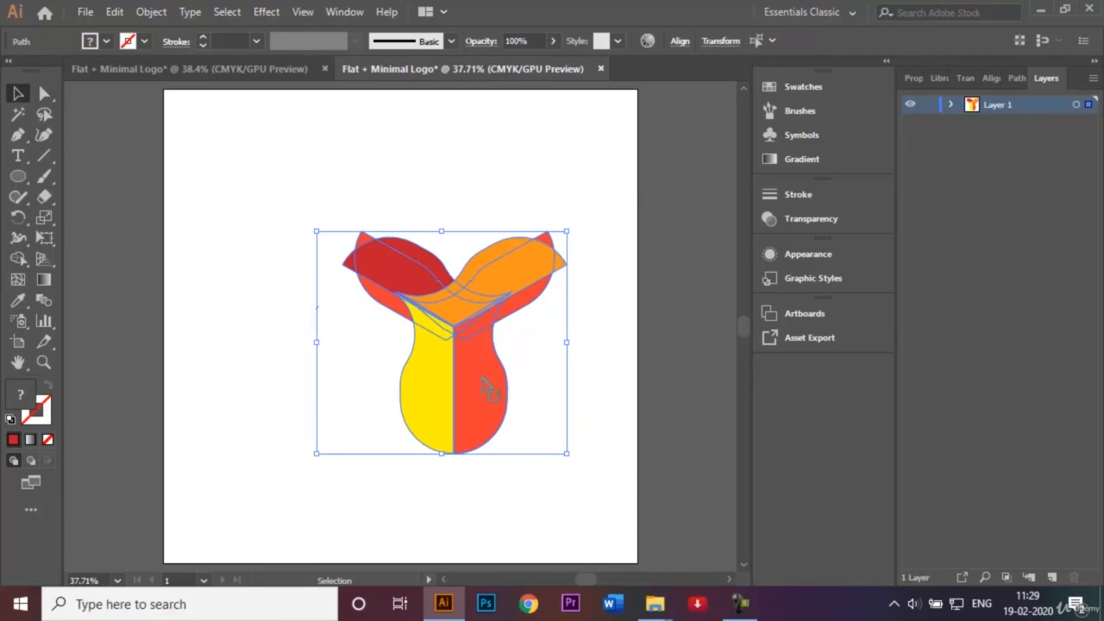
{"action": "left_click_drag", "start_coordinate": [466, 381], "coordinate": [404, 370]}
{"action": "left_click", "coordinate": [512, 318]}
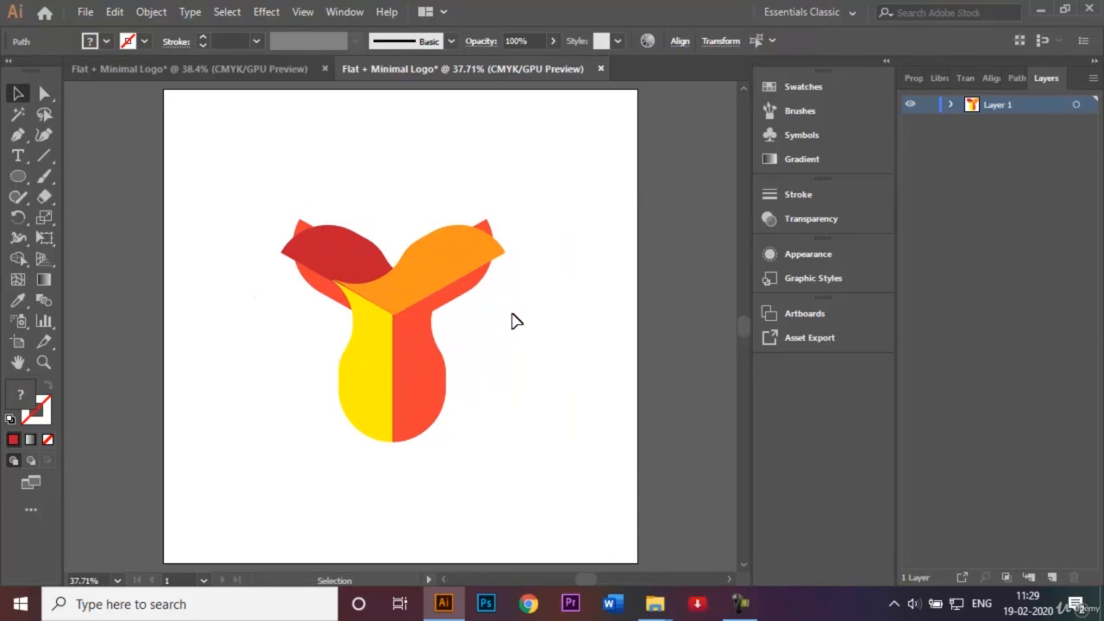
Compare with the blue logo document, then save the red and yellow logo as Flat + Minimal Logo.ai, replacing the existing file, in Illustrator CC version.
{"action": "left_click", "coordinate": [200, 73]}
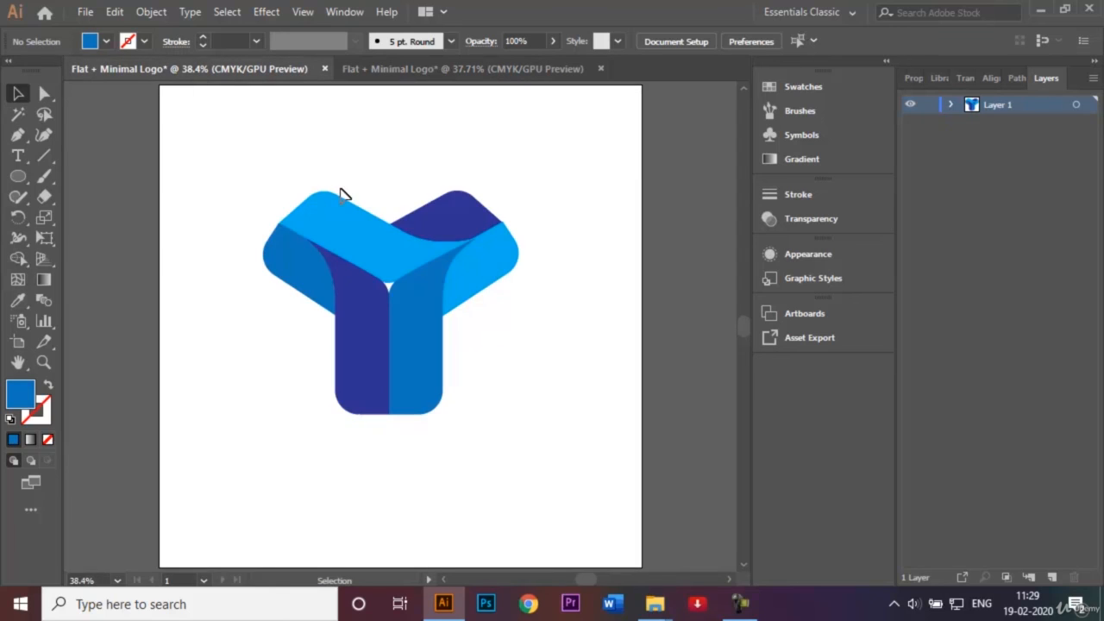
{"action": "left_click", "coordinate": [477, 68]}
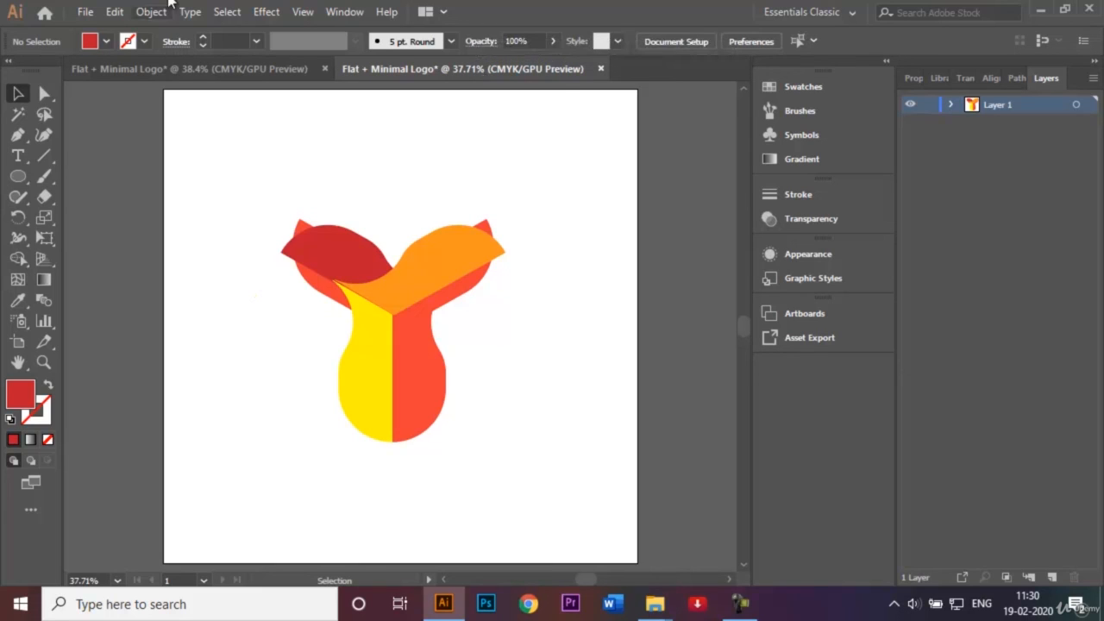
{"action": "left_click", "coordinate": [85, 12]}
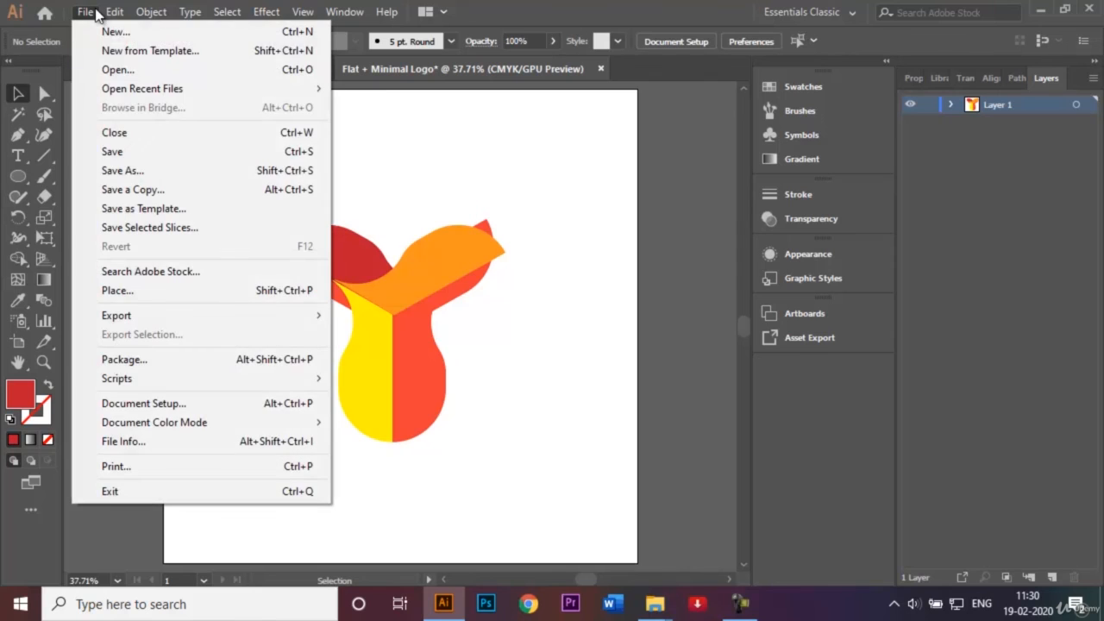
{"action": "left_click", "coordinate": [152, 169]}
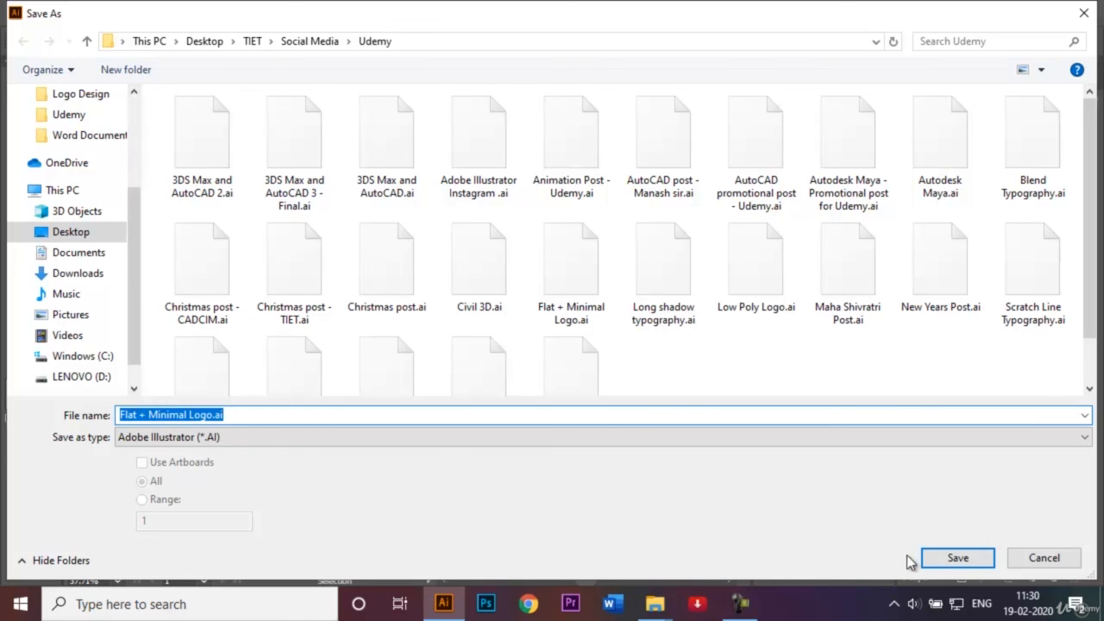
{"action": "left_click", "coordinate": [951, 561]}
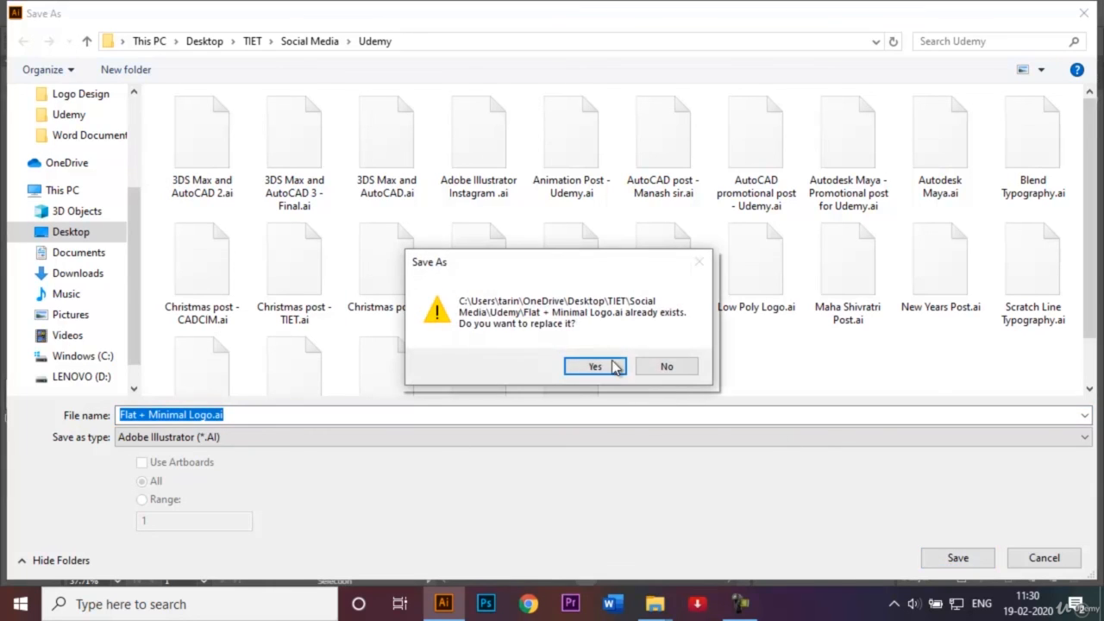
{"action": "left_click", "coordinate": [591, 365]}
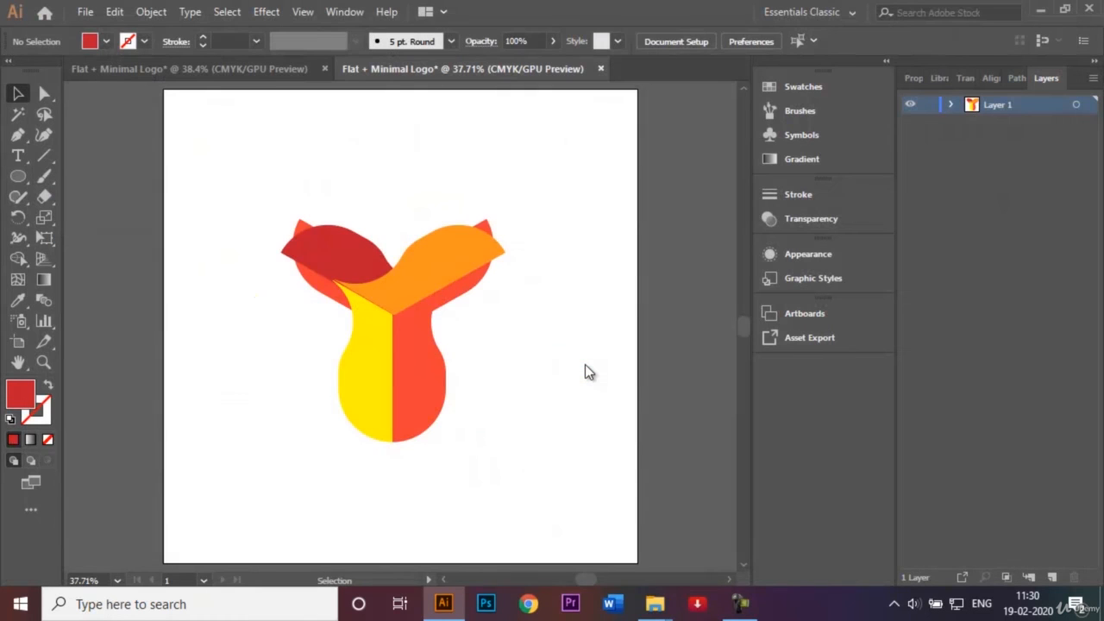
{"action": "left_click", "coordinate": [636, 541]}
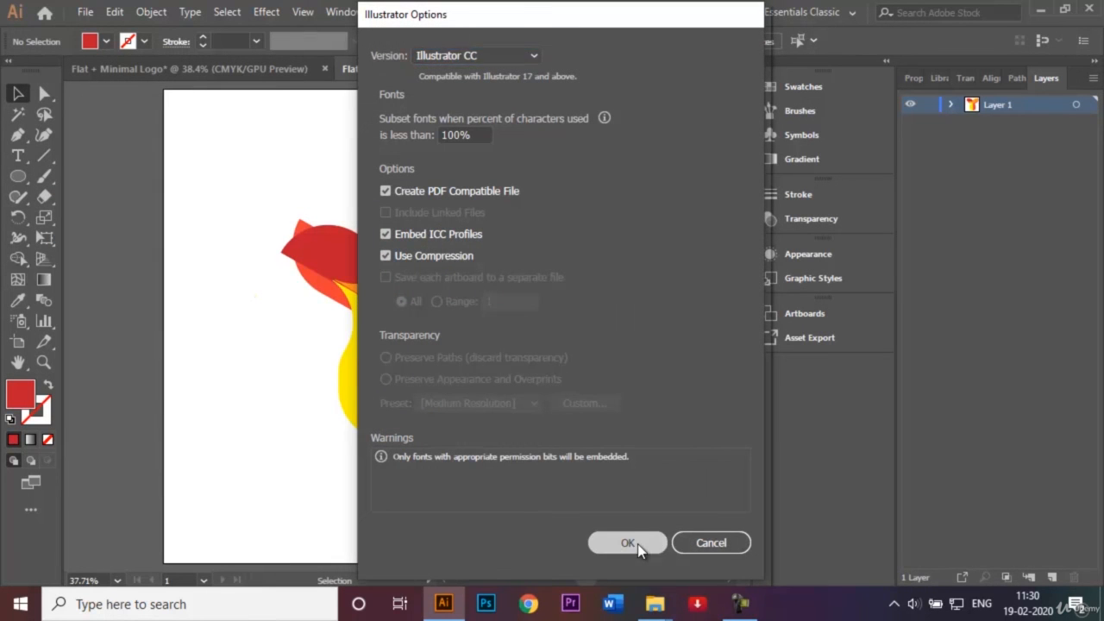